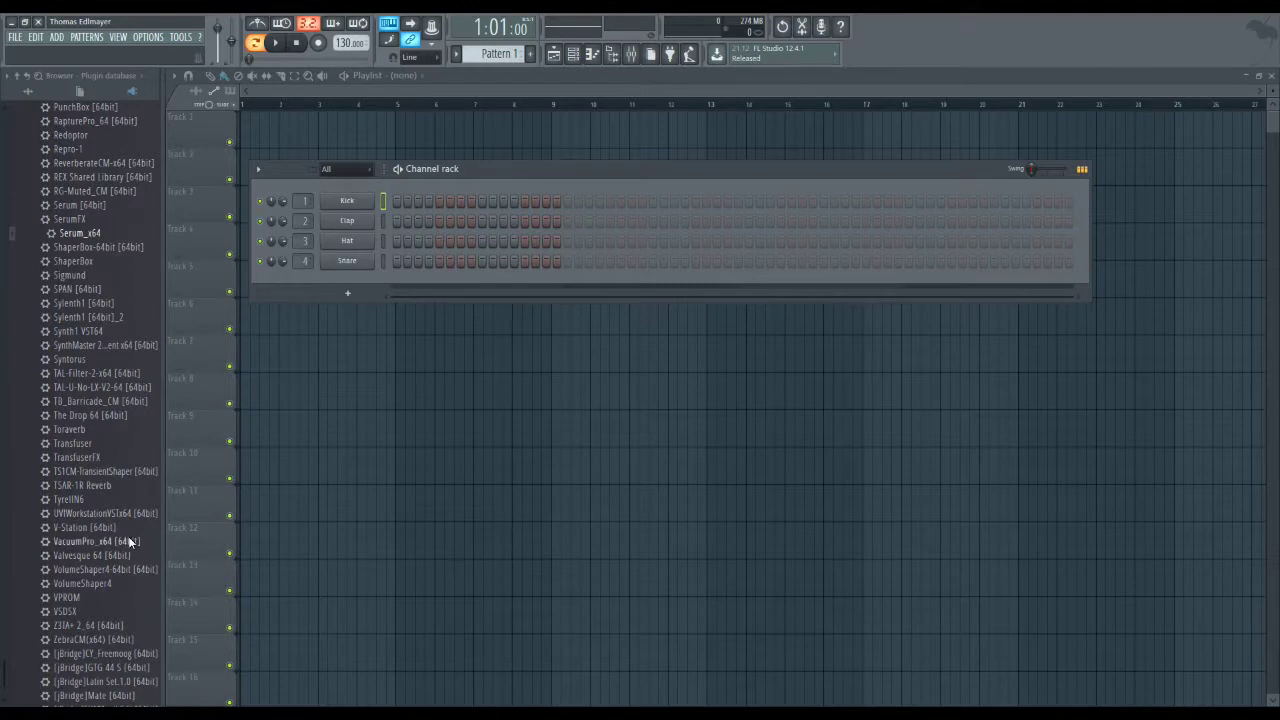
# Add the Serum_x64 synth to the channel rack and audition its Init patch with a few notes
pyautogui.moveTo(80, 233); pyautogui.dragTo(354, 277)
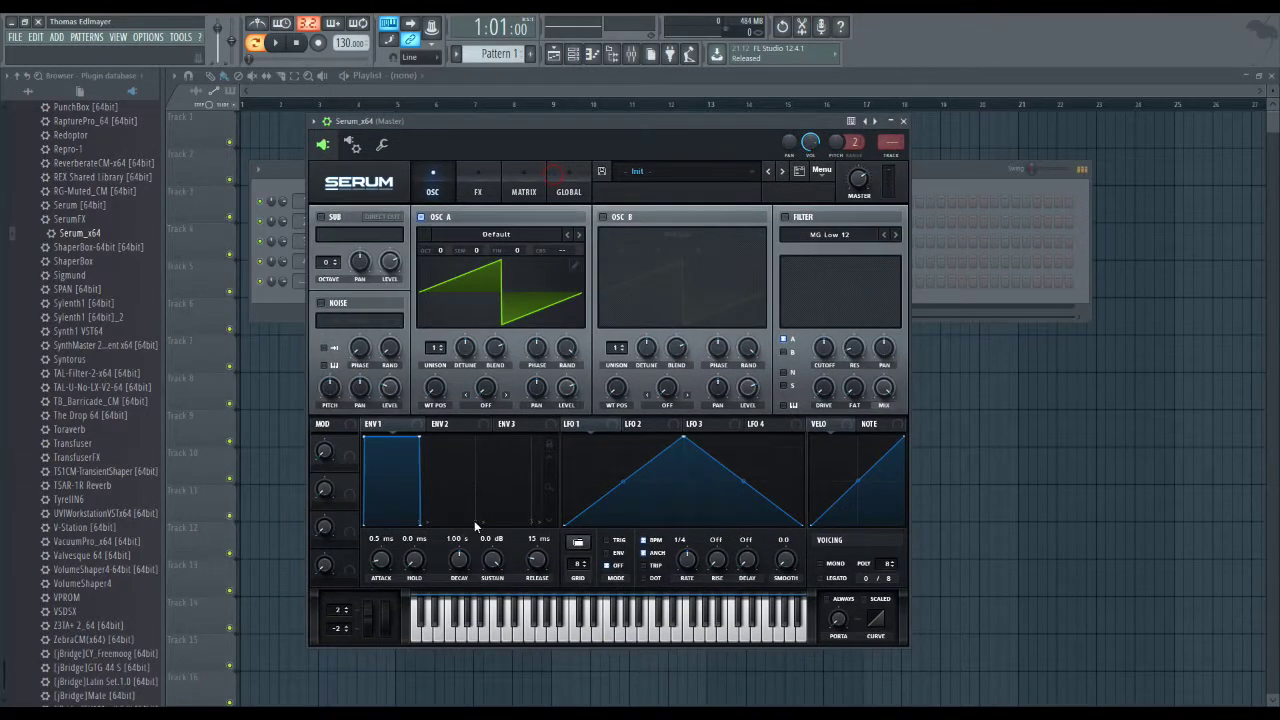
pyautogui.click(560, 643)
pyautogui.click(547, 637)
pyautogui.click(528, 637)
pyautogui.click(499, 635)
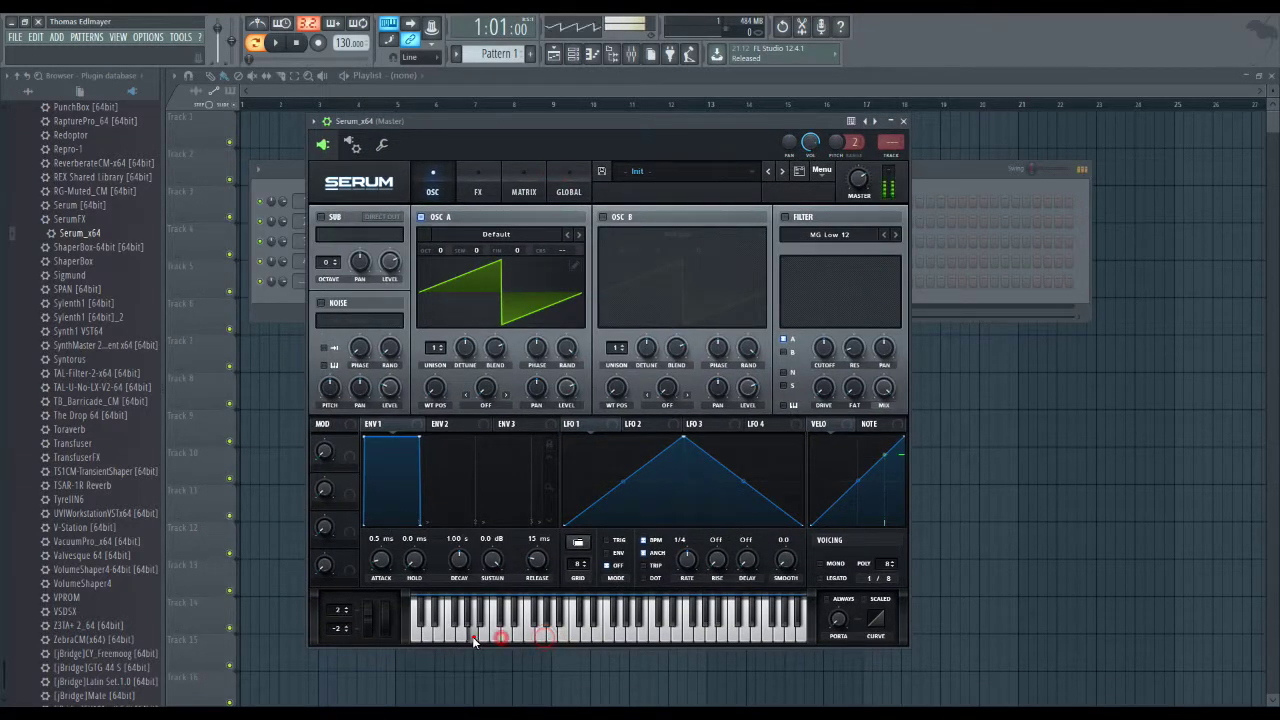
pyautogui.click(473, 636)
# Turn off oscillator A, enable the noise oscillator with the AC hum1 sample, and audition it
pyautogui.click(421, 217)
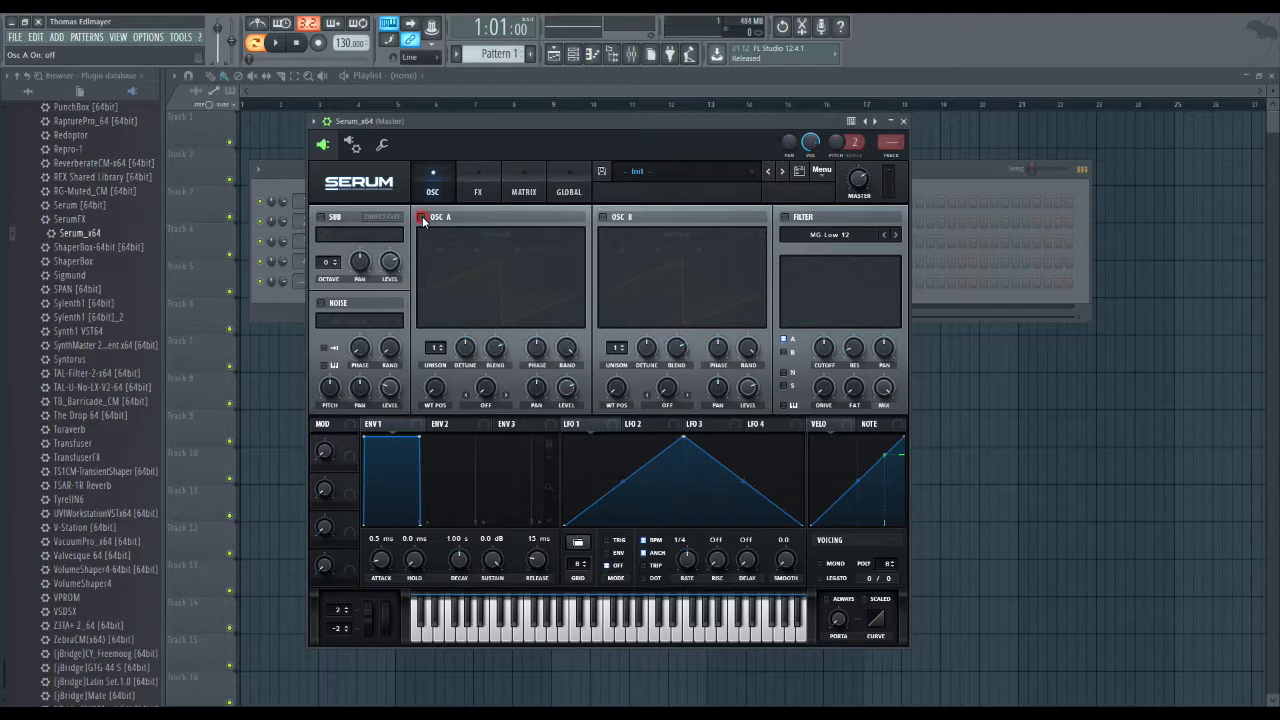
pyautogui.click(321, 303)
pyautogui.click(543, 634)
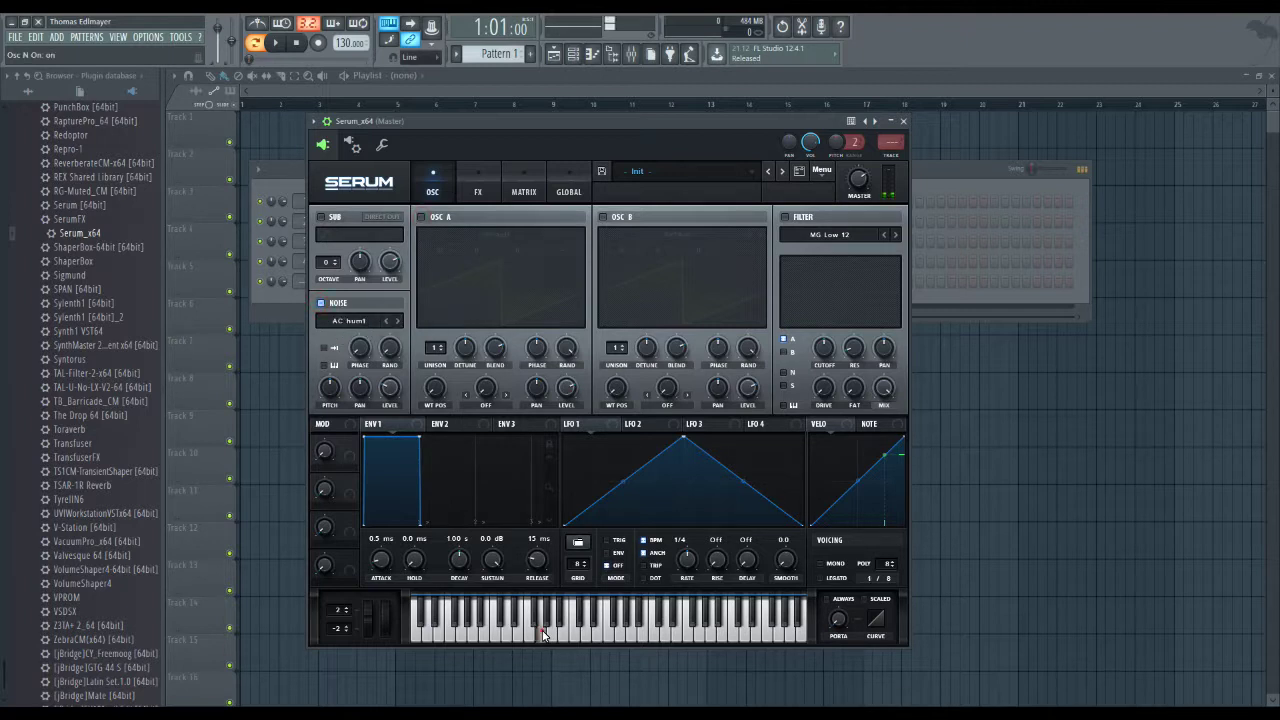
pyautogui.click(463, 636)
pyautogui.click(463, 636)
pyautogui.click(463, 636)
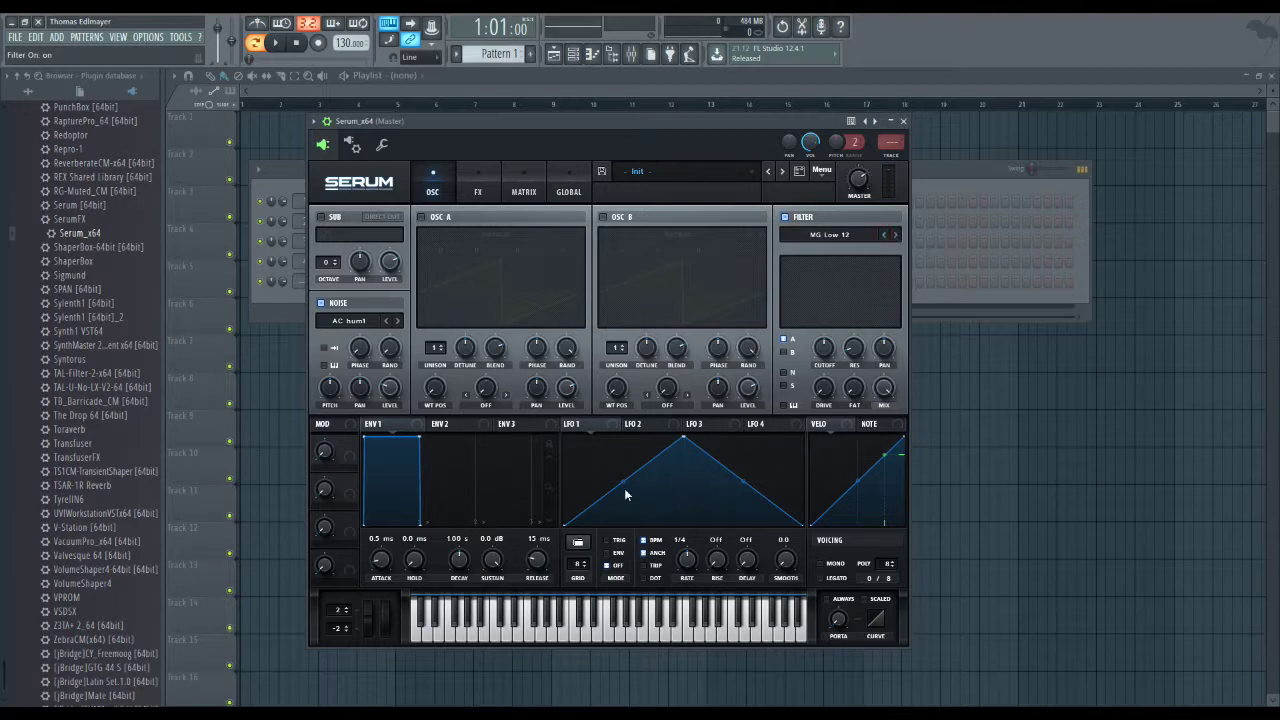
# Reshape LFO 1 into a rising ramp and assign it to modulate the filter cutoff
pyautogui.moveTo(685, 438); pyautogui.dragTo(802, 437)
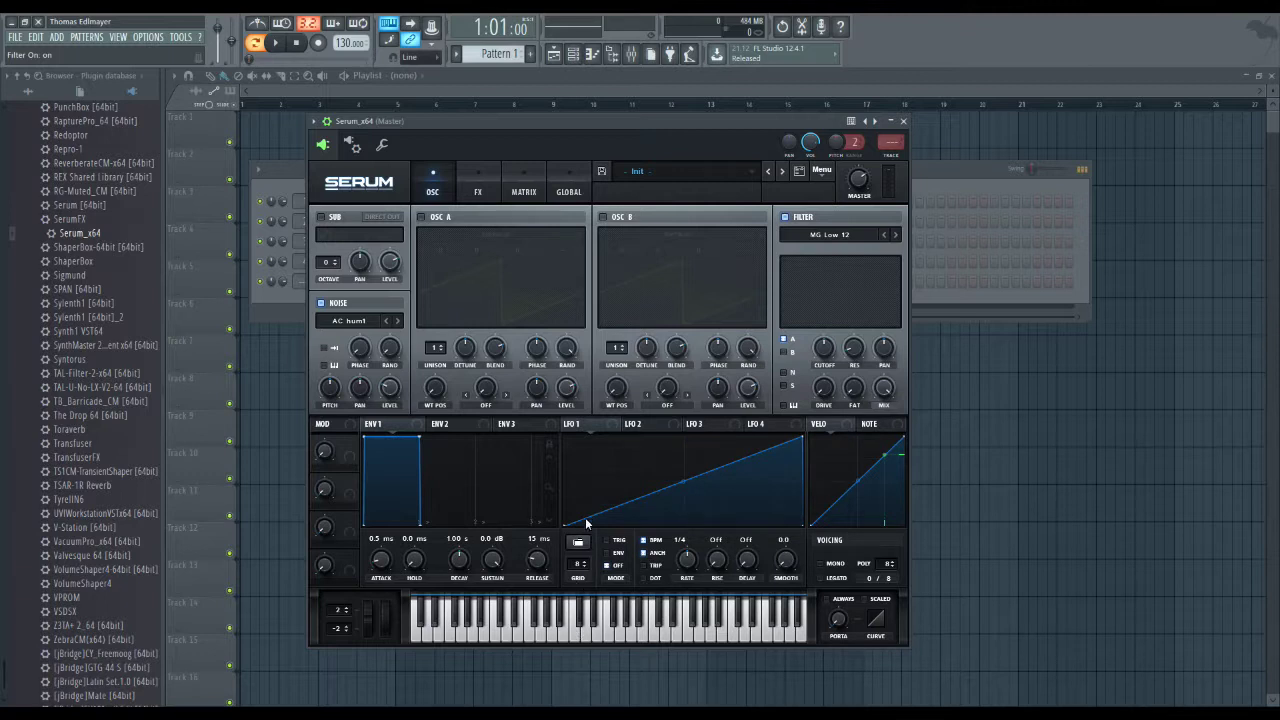
pyautogui.moveTo(584, 426); pyautogui.dragTo(824, 347)
# Route the noise oscillator through the filter and audition the modulated sound on several notes
pyautogui.click(338, 305)
pyautogui.click(786, 374)
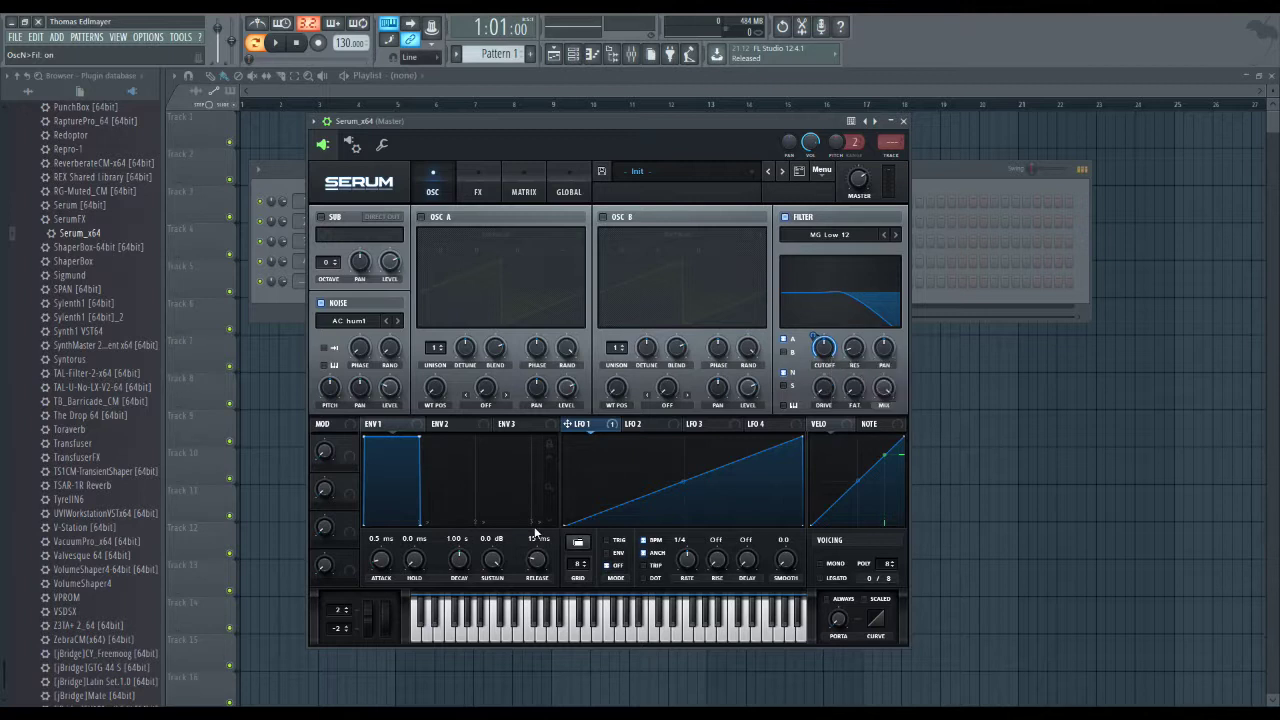
pyautogui.click(600, 632)
pyautogui.click(550, 630)
pyautogui.click(620, 630)
pyautogui.click(555, 632)
pyautogui.click(481, 631)
pyautogui.click(624, 620)
pyautogui.click(608, 632)
# Set LFO 1 to Trig mode with a rate of 4 bar, testing it with notes
pyautogui.click(607, 541)
pyautogui.click(588, 632)
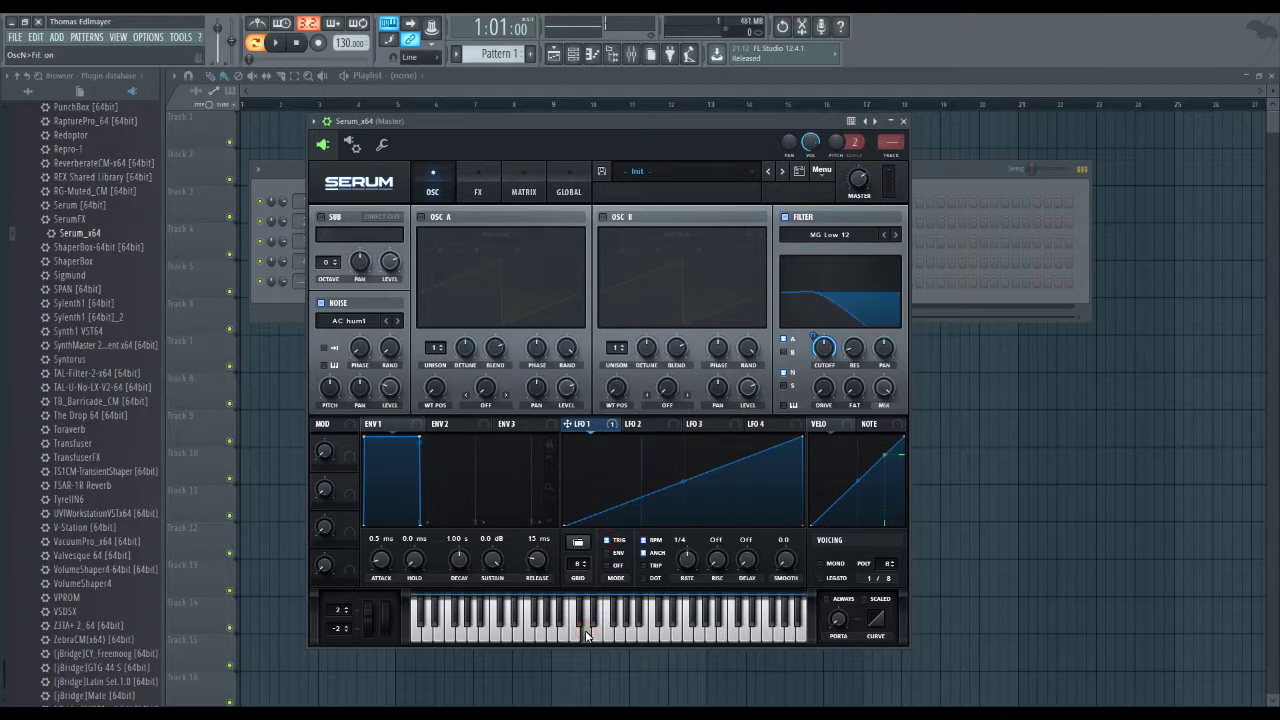
pyautogui.moveTo(688, 562); pyautogui.dragTo(686, 583)
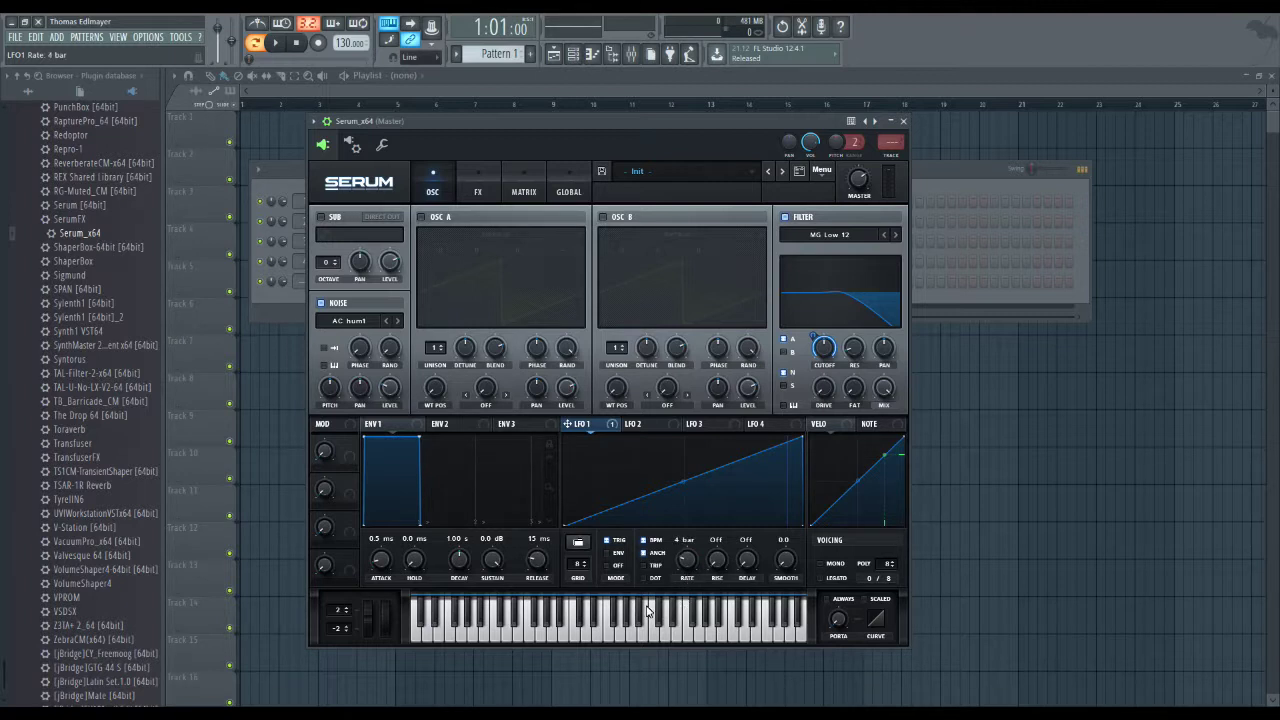
pyautogui.click(594, 636)
# Enable the distortion effect, step through its modes to Downsample, and audition a note
pyautogui.click(481, 180)
pyautogui.click(324, 240)
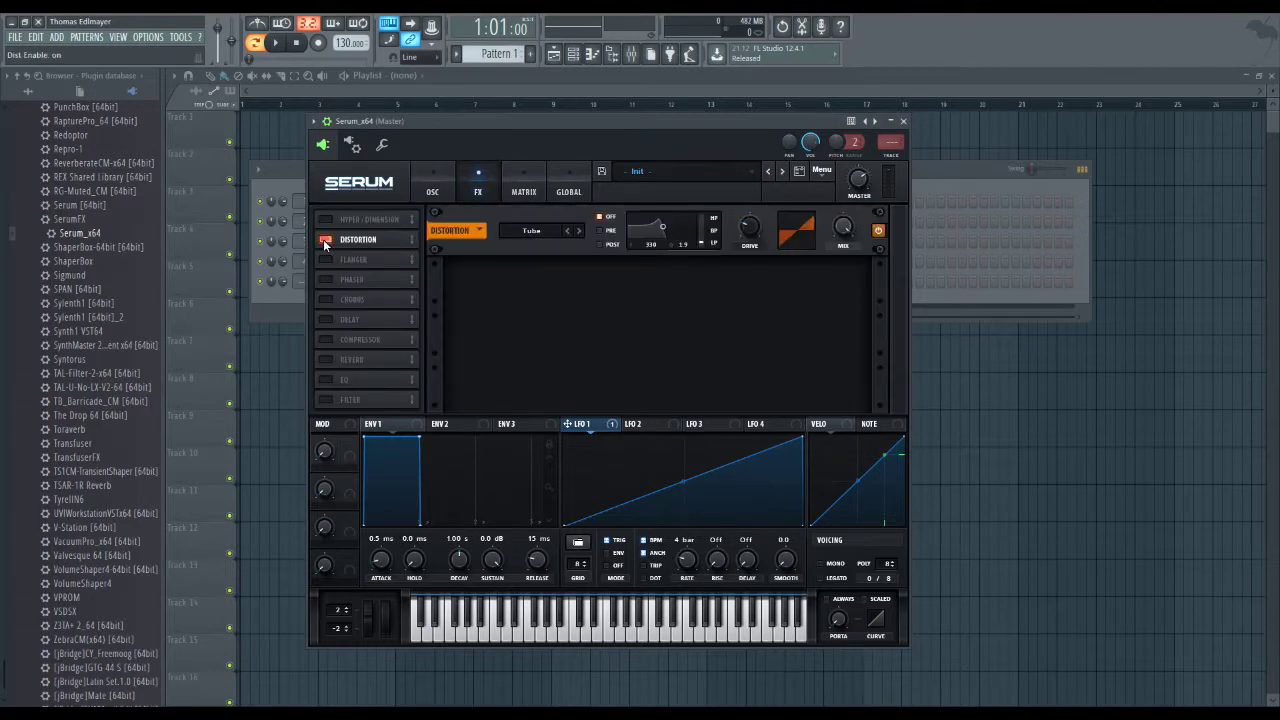
pyautogui.click(577, 231)
pyautogui.click(577, 231)
pyautogui.click(577, 231)
pyautogui.click(577, 231)
pyautogui.click(577, 231)
pyautogui.click(577, 231)
pyautogui.click(577, 231)
pyautogui.click(577, 231)
pyautogui.click(571, 625)
# Move the distortion's filter point to about 5274 Hz with 2.3 bandwidth, and set the mode to Tube
pyautogui.moveTo(662, 233); pyautogui.dragTo(689, 233)
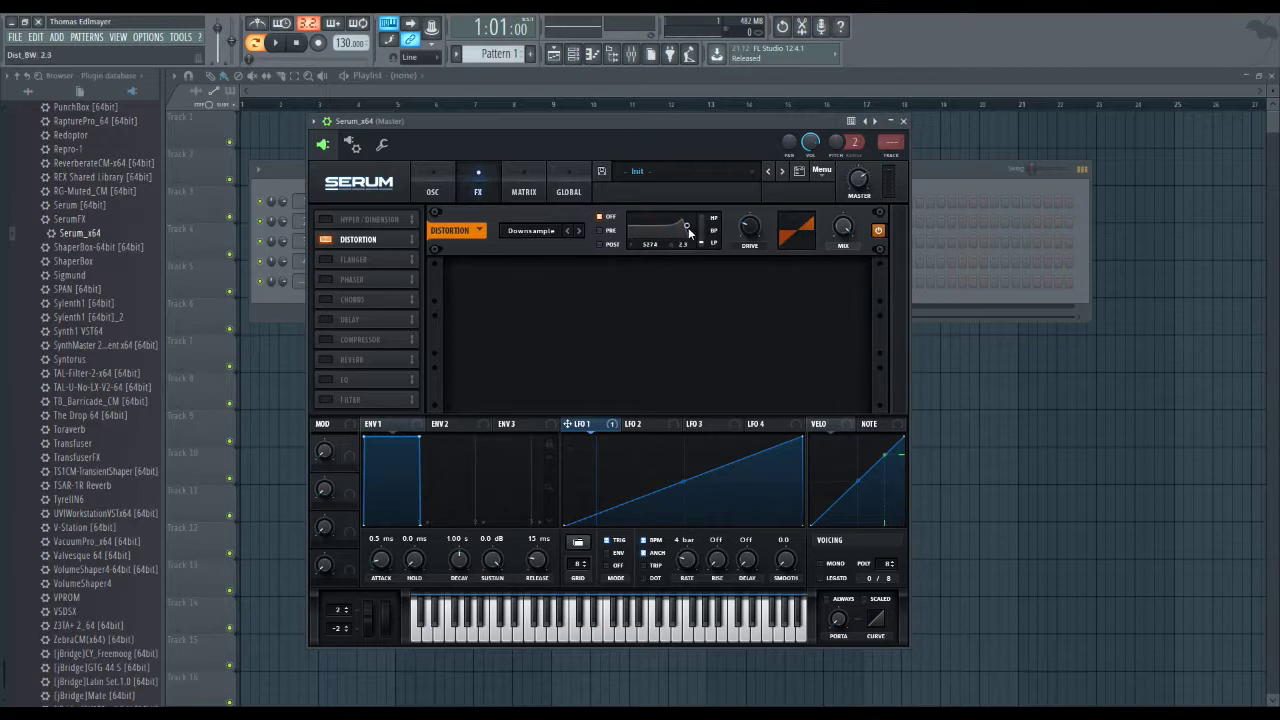
pyautogui.click(548, 231)
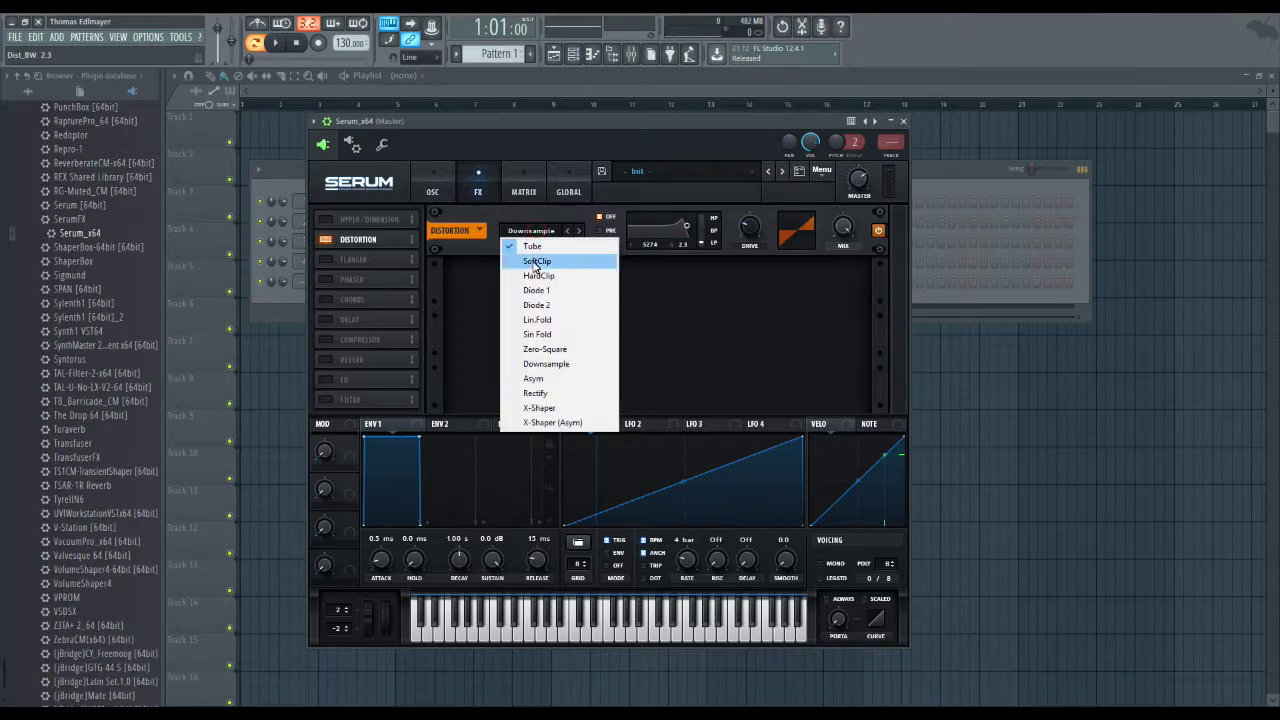
pyautogui.click(532, 244)
pyautogui.click(577, 628)
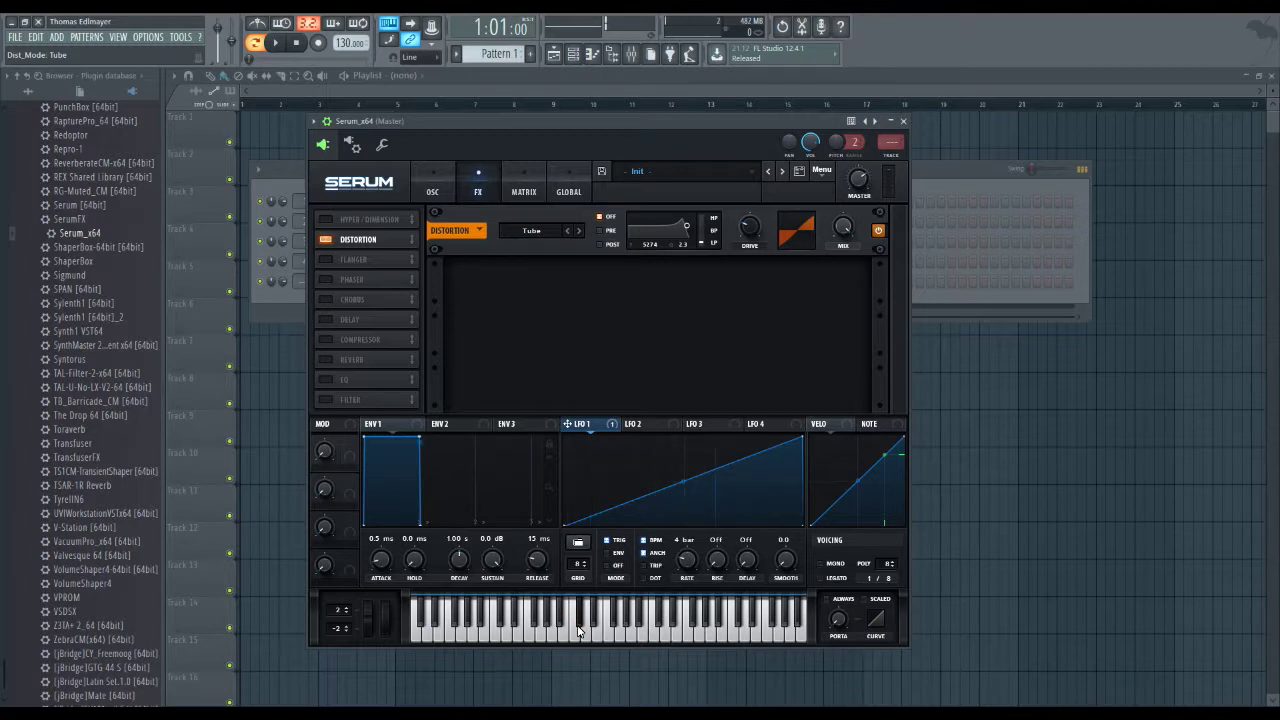
pyautogui.moveTo(744, 233); pyautogui.dragTo(560, 232)
# Enable the Hyper/Dimension, Chorus, Delay, Compressor, Reverb and EQ effects
pyautogui.click(325, 221)
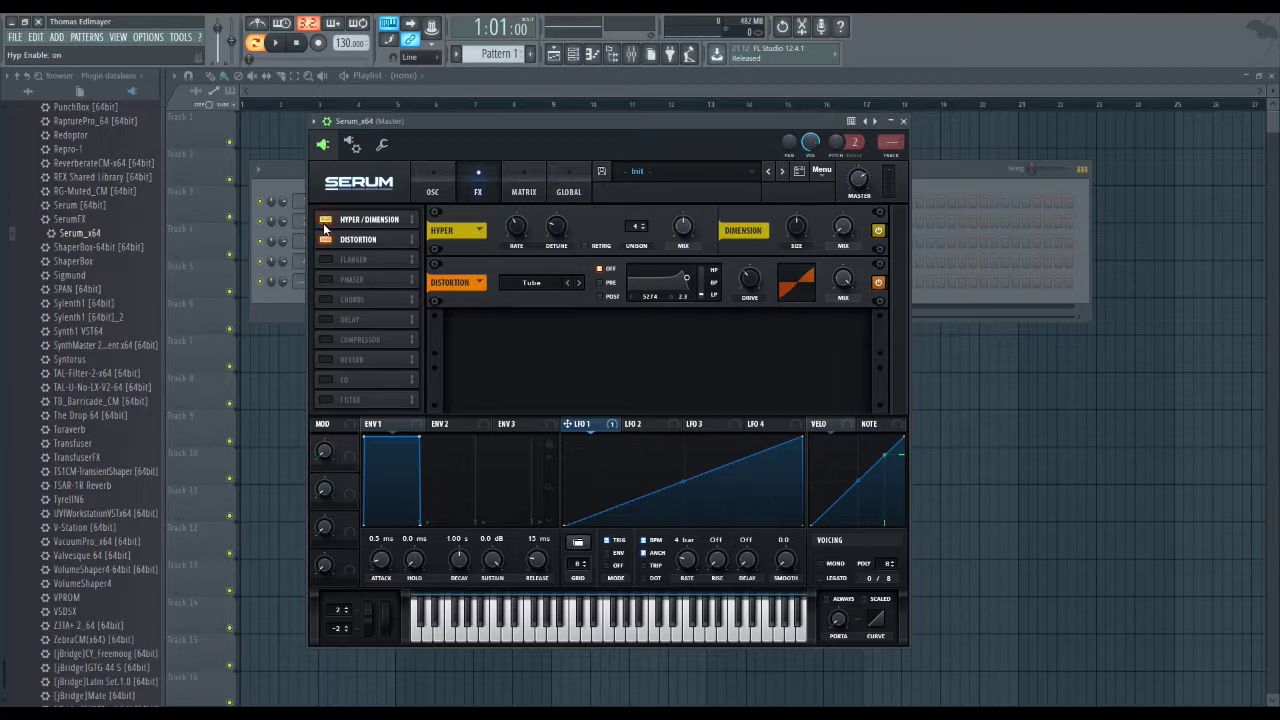
pyautogui.click(324, 300)
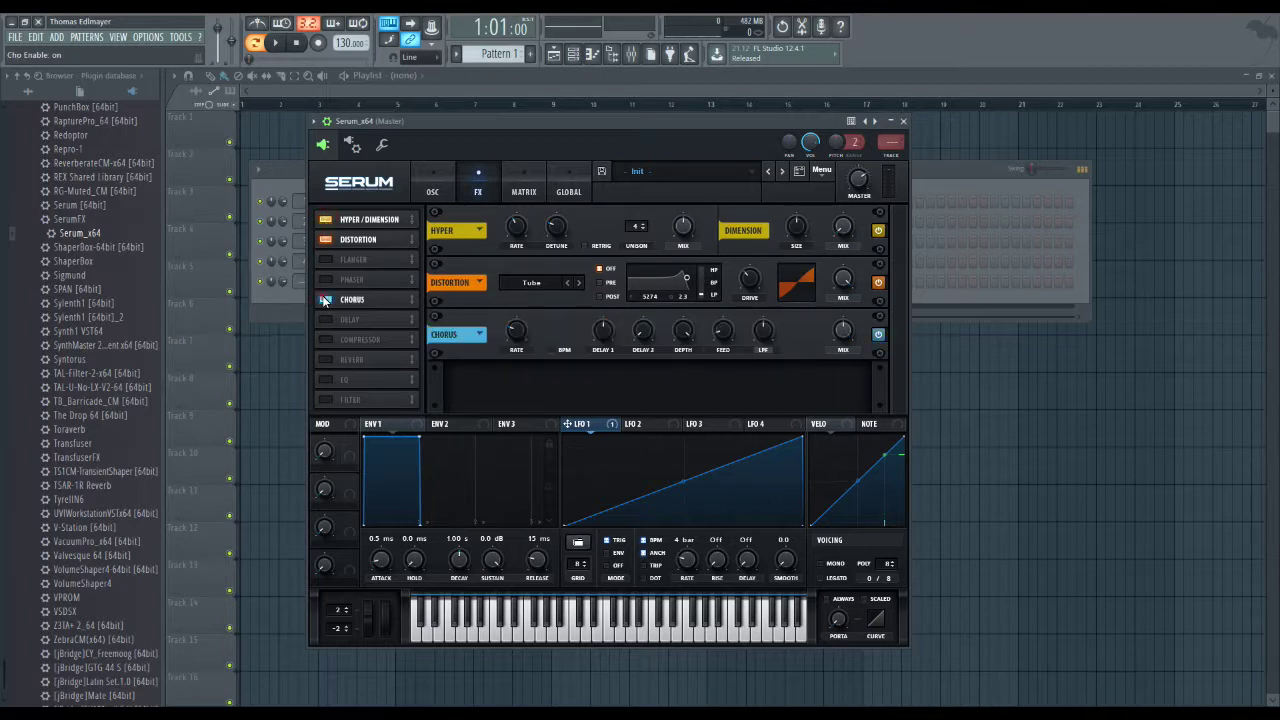
pyautogui.click(324, 319)
pyautogui.click(324, 339)
pyautogui.click(326, 360)
pyautogui.click(326, 379)
# Switch the EQ's low band to the low-end cut shape and set its frequency to about 1266 Hz
pyautogui.moveTo(897, 313); pyautogui.dragTo(902, 405)
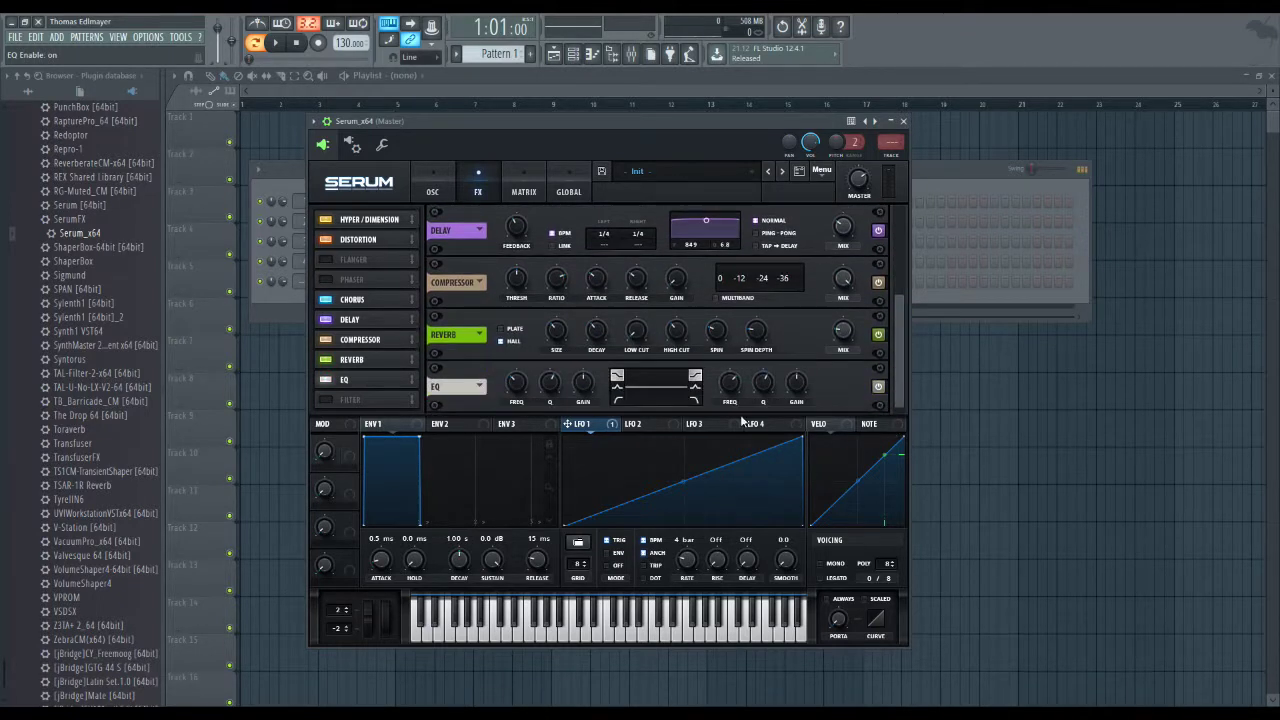
pyautogui.click(618, 401)
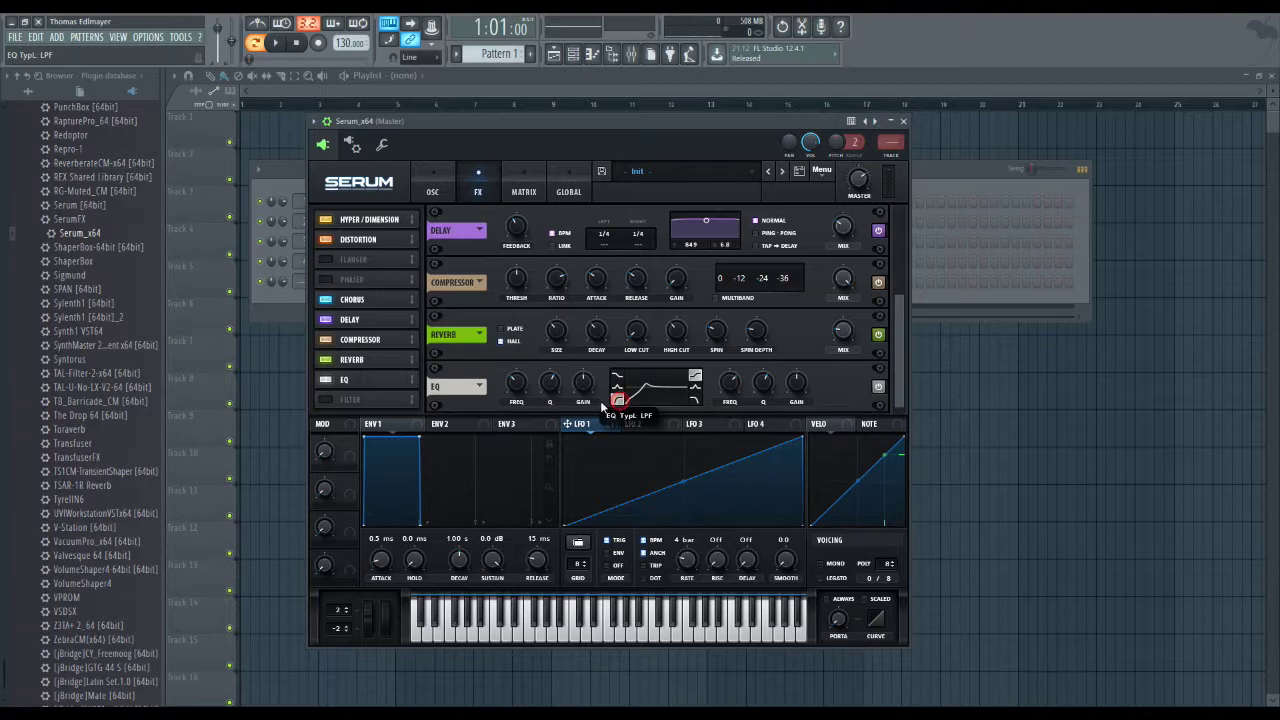
pyautogui.moveTo(516, 380); pyautogui.dragTo(520, 353)
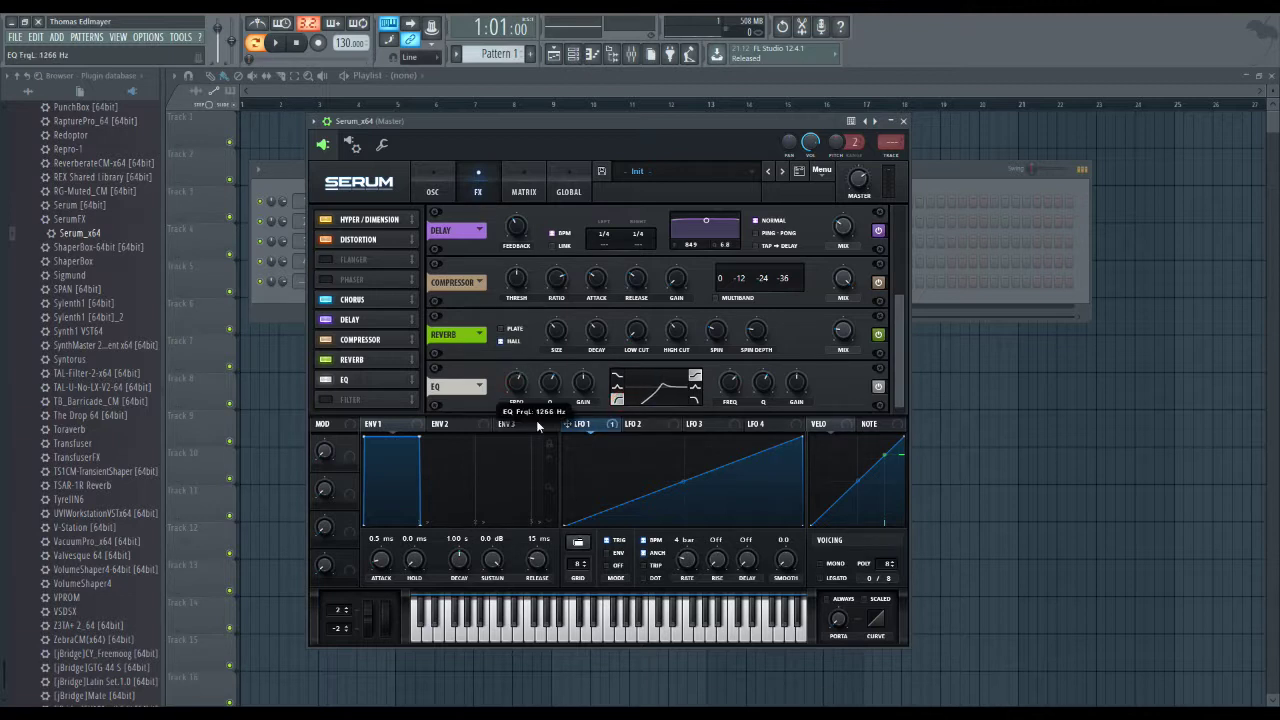
# Set the LFO 1 rate to 1/2 and audition the faster filter sweep
pyautogui.click(421, 178)
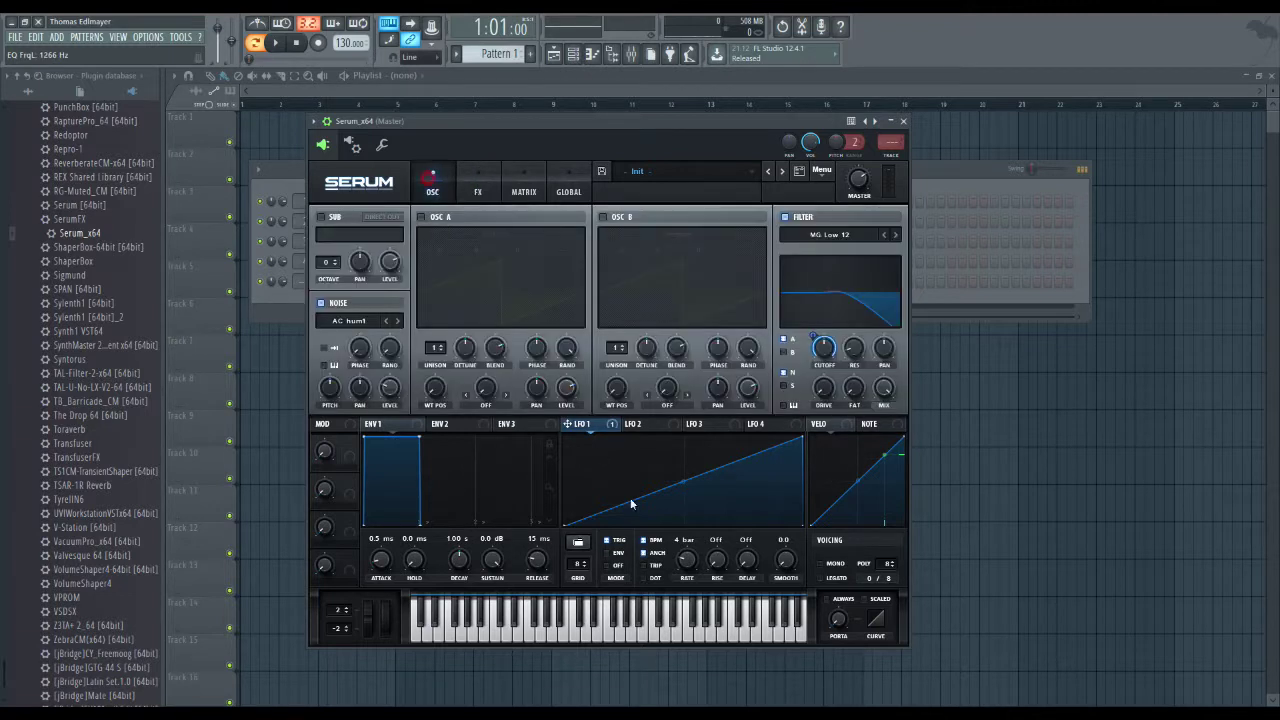
pyautogui.moveTo(678, 546); pyautogui.dragTo(682, 524)
pyautogui.click(594, 635)
pyautogui.click(545, 628)
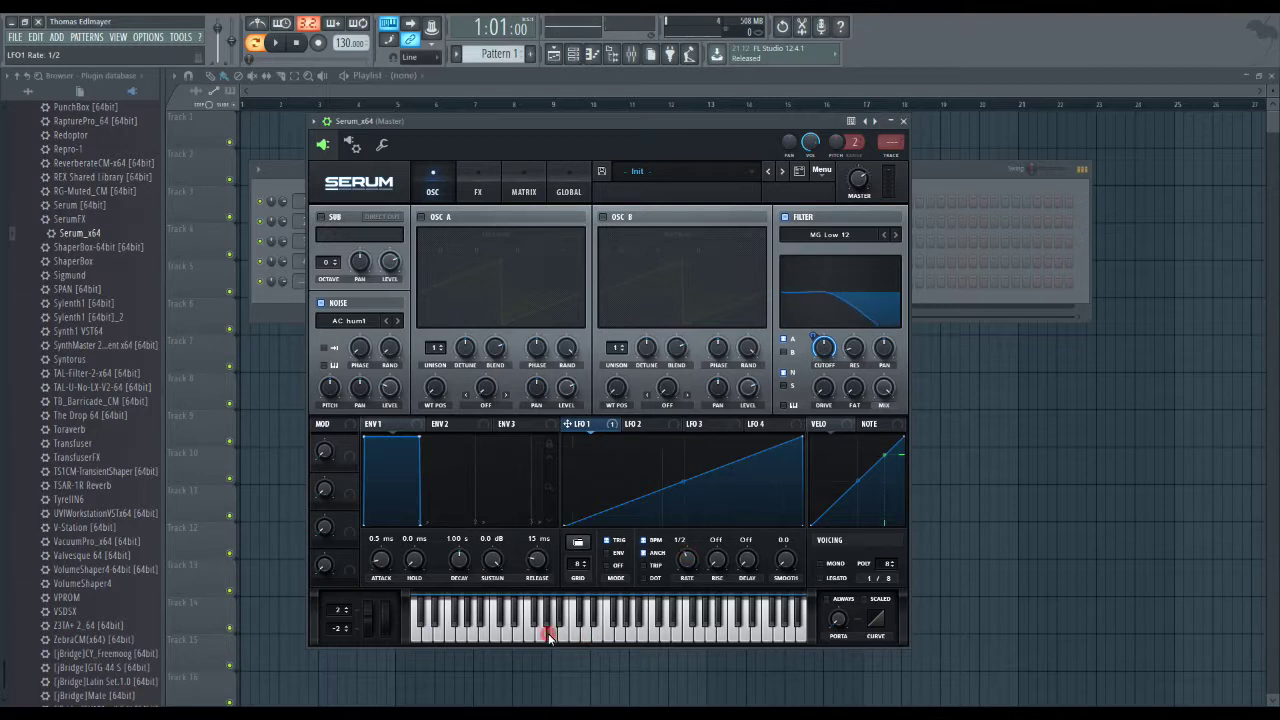
# Set the chorus mix to about 22% and the distortion drive to 79%
pyautogui.click(478, 188)
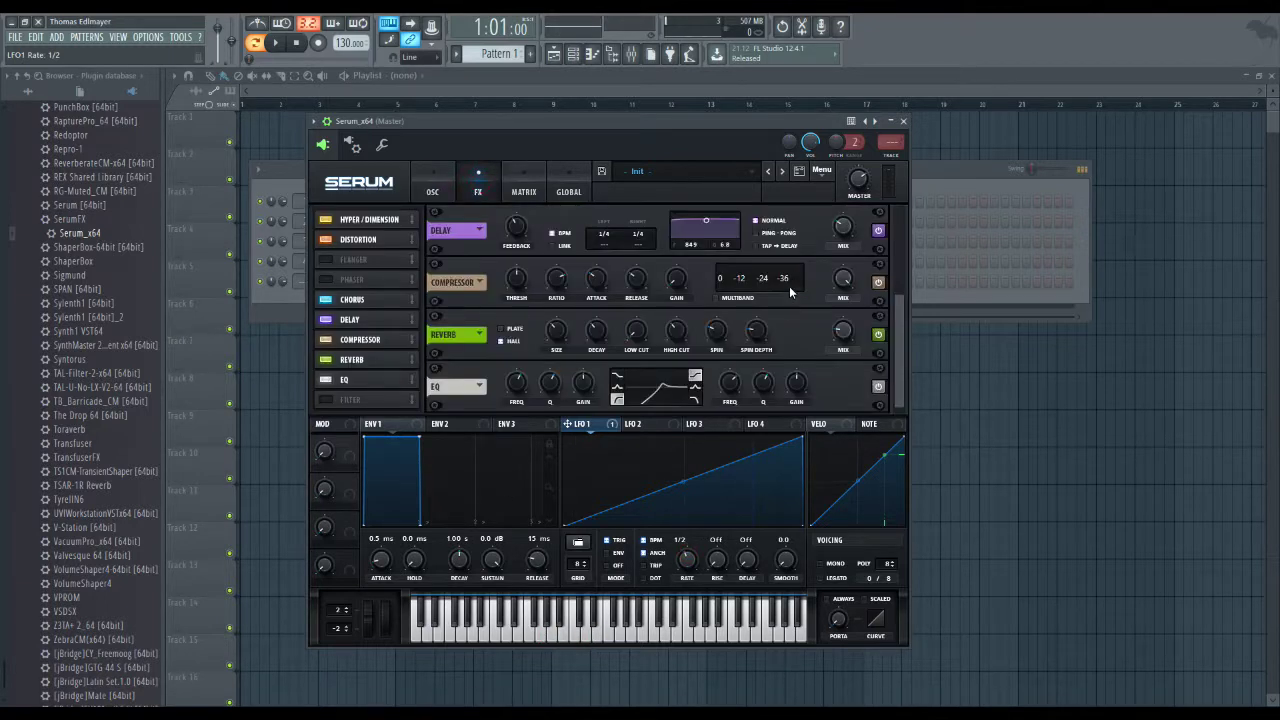
pyautogui.moveTo(901, 331); pyautogui.dragTo(900, 245)
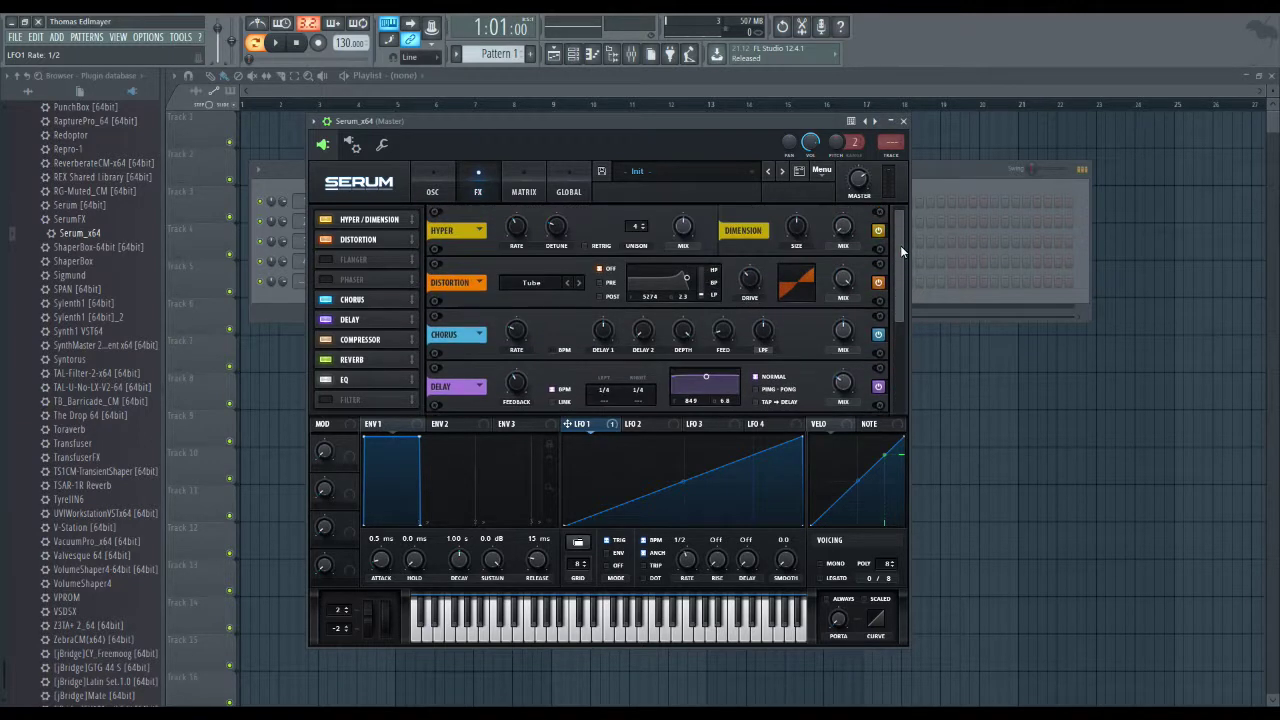
pyautogui.moveTo(852, 333); pyautogui.dragTo(847, 348)
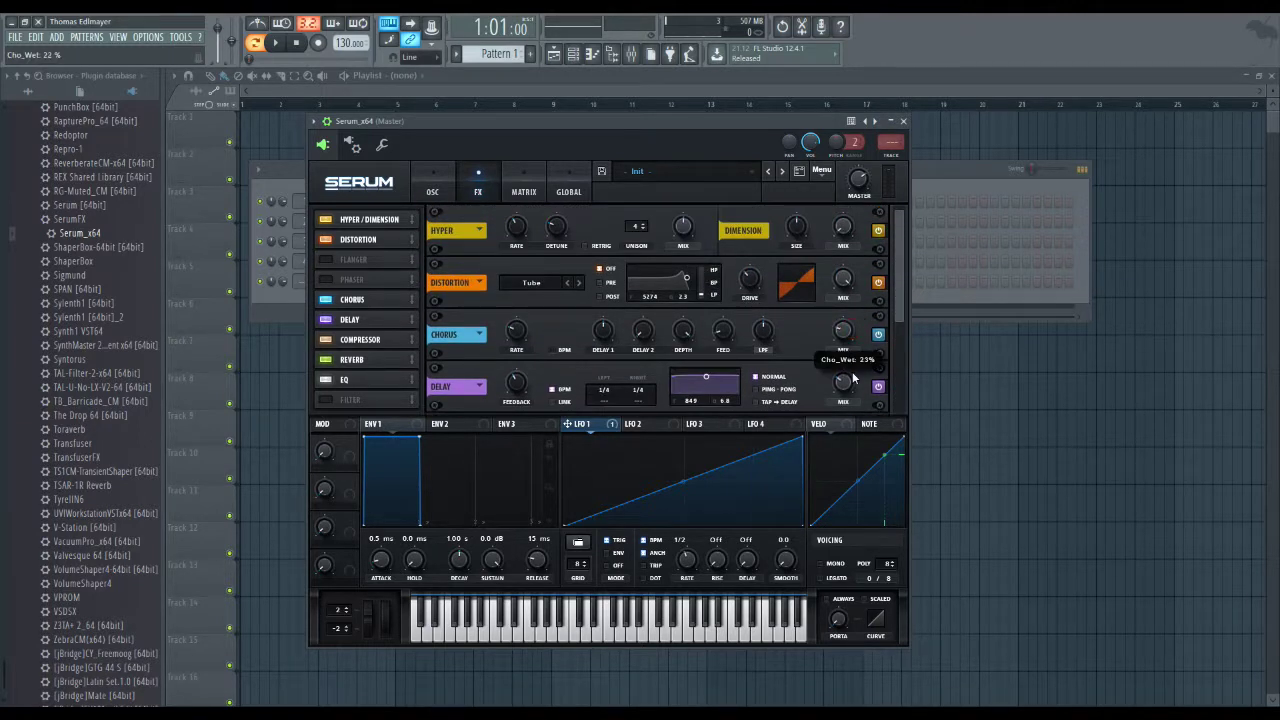
pyautogui.moveTo(749, 279); pyautogui.dragTo(761, 234)
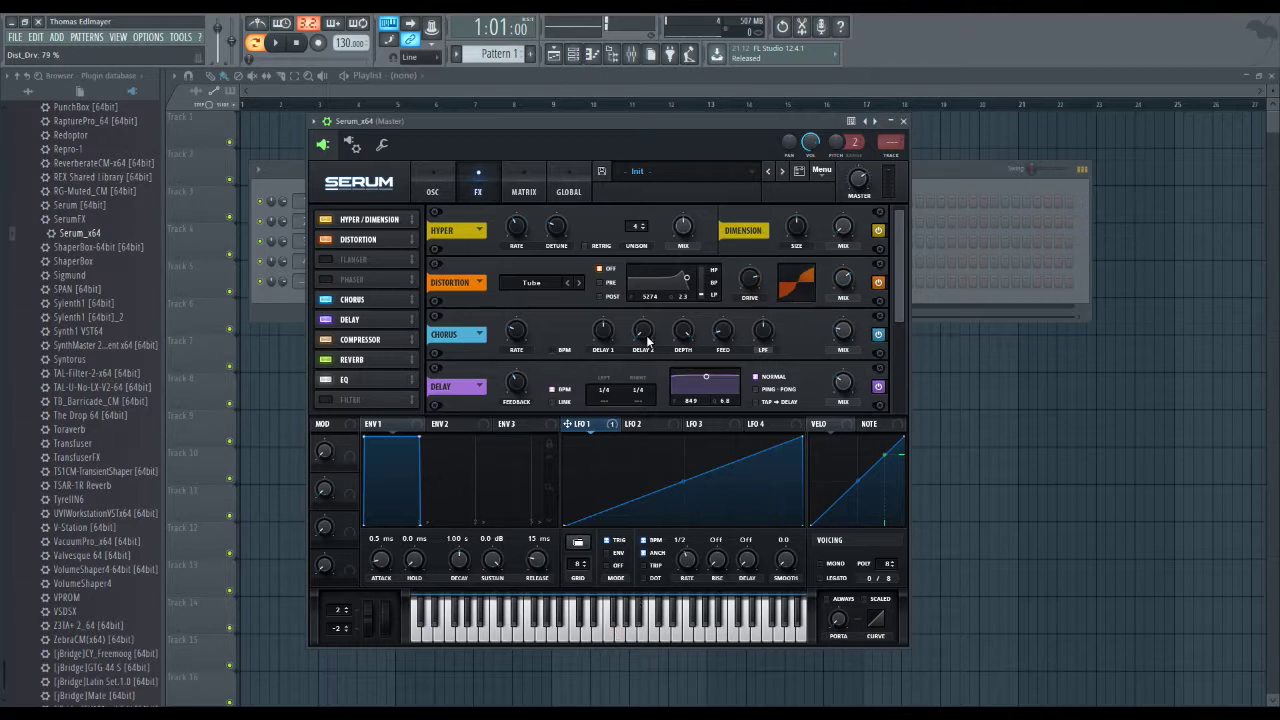
# Set the left delay time to 1/8 and move the delay's filter point to about 8900 Hz with 2.9 bandwidth
pyautogui.scroll(-1, 899, 289)
pyautogui.moveTo(899, 289); pyautogui.dragTo(899, 323)
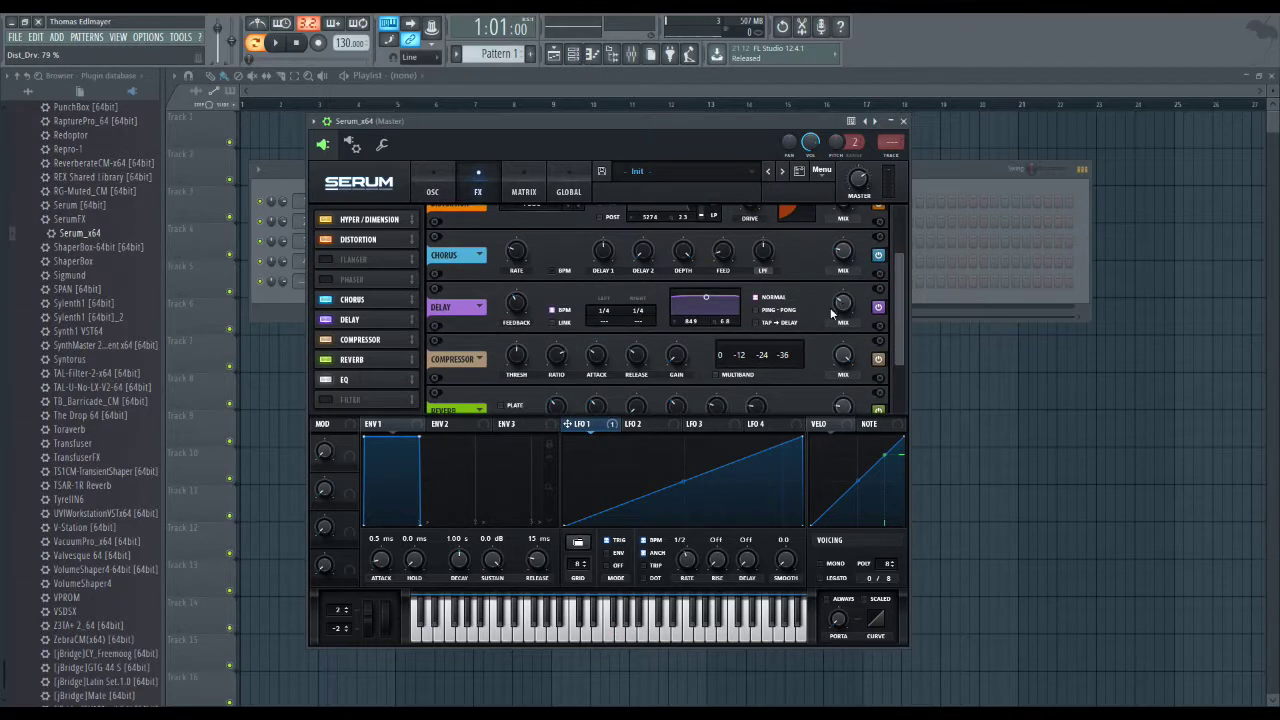
pyautogui.click(610, 314)
pyautogui.moveTo(611, 314); pyautogui.dragTo(612, 315)
pyautogui.click(592, 640)
pyautogui.moveTo(706, 298); pyautogui.dragTo(902, 330)
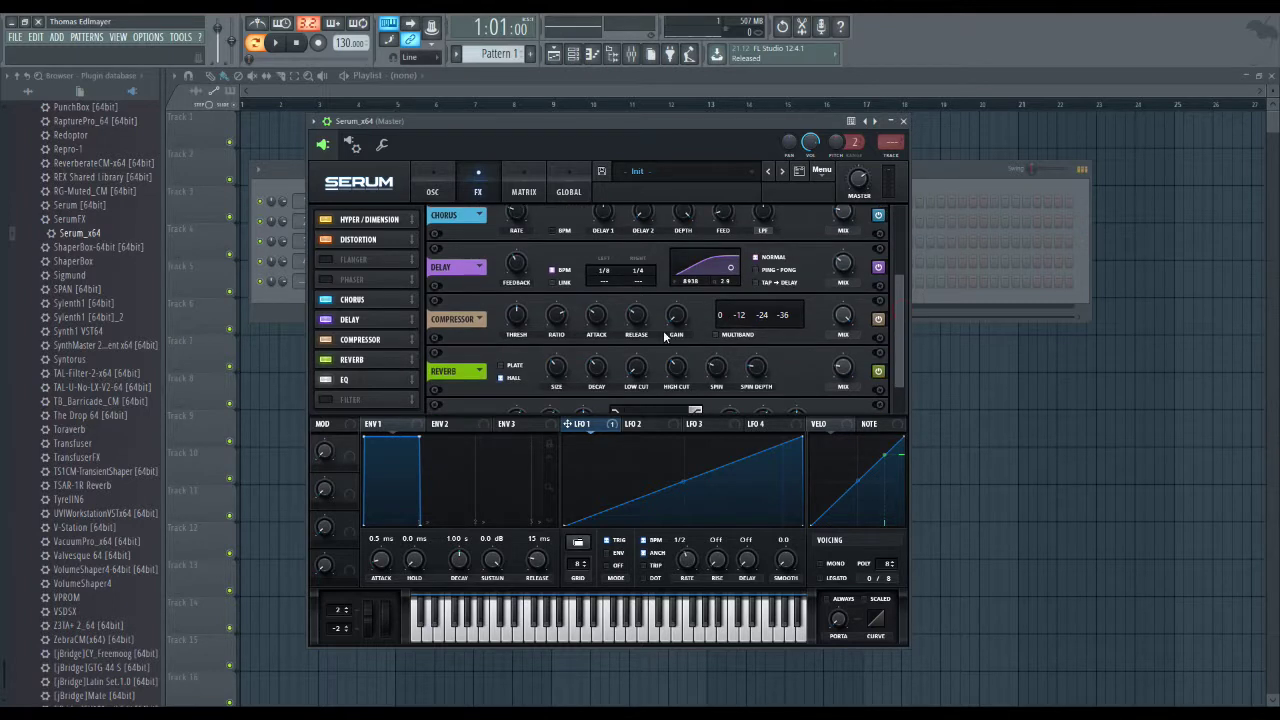
# Set the compressor threshold to about -17 dB and its gain to 11.3 dB, and audition a note
pyautogui.click(564, 323)
pyautogui.moveTo(516, 325); pyautogui.dragTo(520, 297)
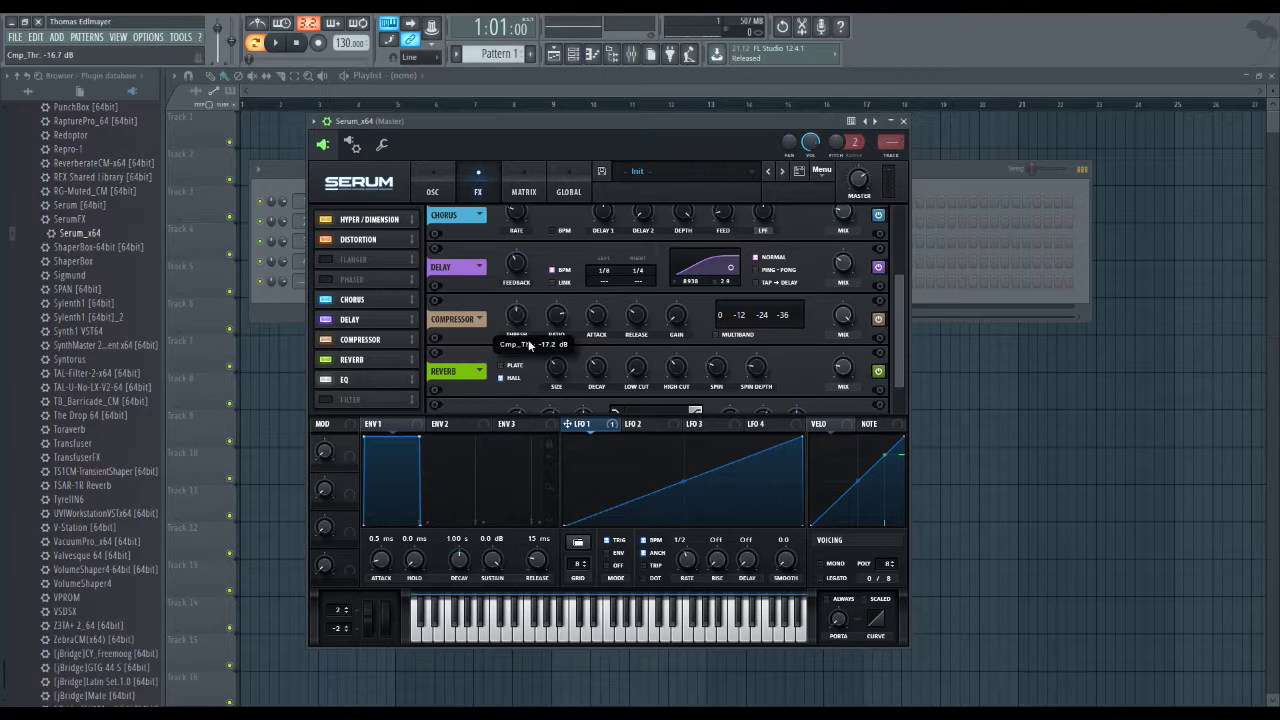
pyautogui.moveTo(676, 318); pyautogui.dragTo(684, 286)
pyautogui.click(587, 628)
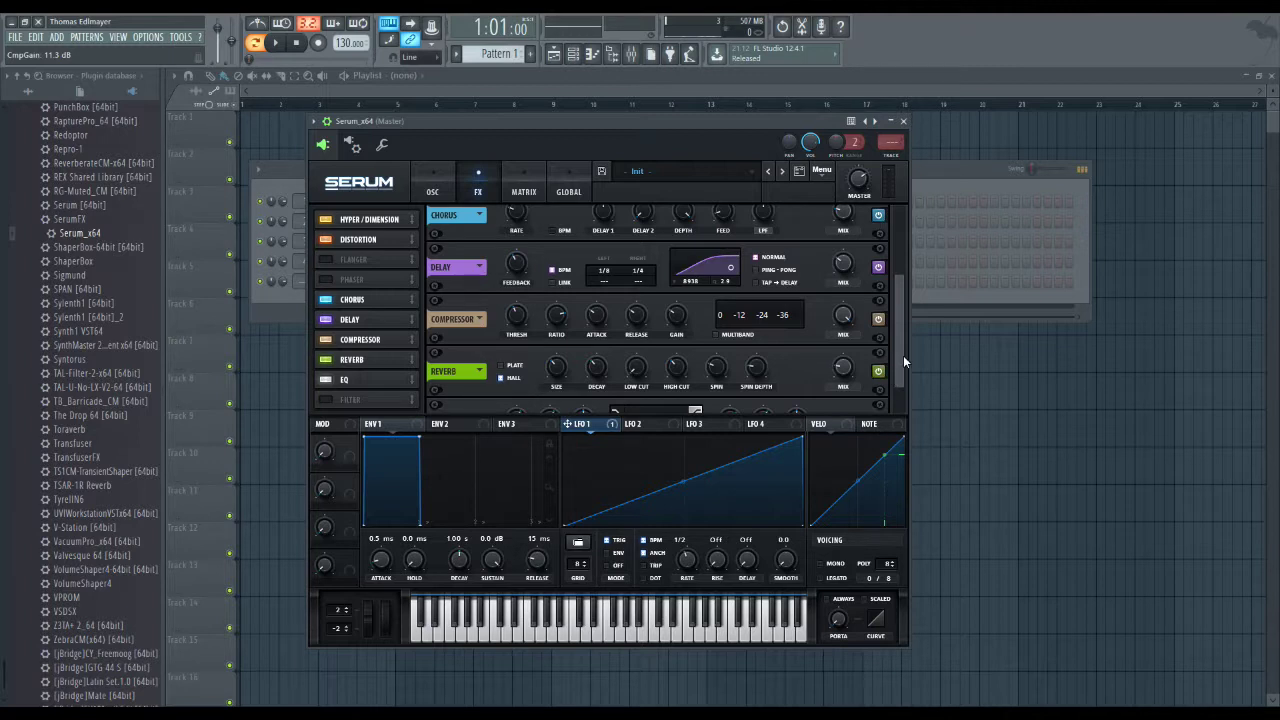
# Set the reverb's low cut to 30% and adjust its mix and high cut while auditioning notes
pyautogui.moveTo(902, 357); pyautogui.dragTo(901, 382)
pyautogui.moveTo(848, 334); pyautogui.dragTo(844, 293)
pyautogui.moveTo(636, 331); pyautogui.dragTo(584, 347)
pyautogui.click(588, 640)
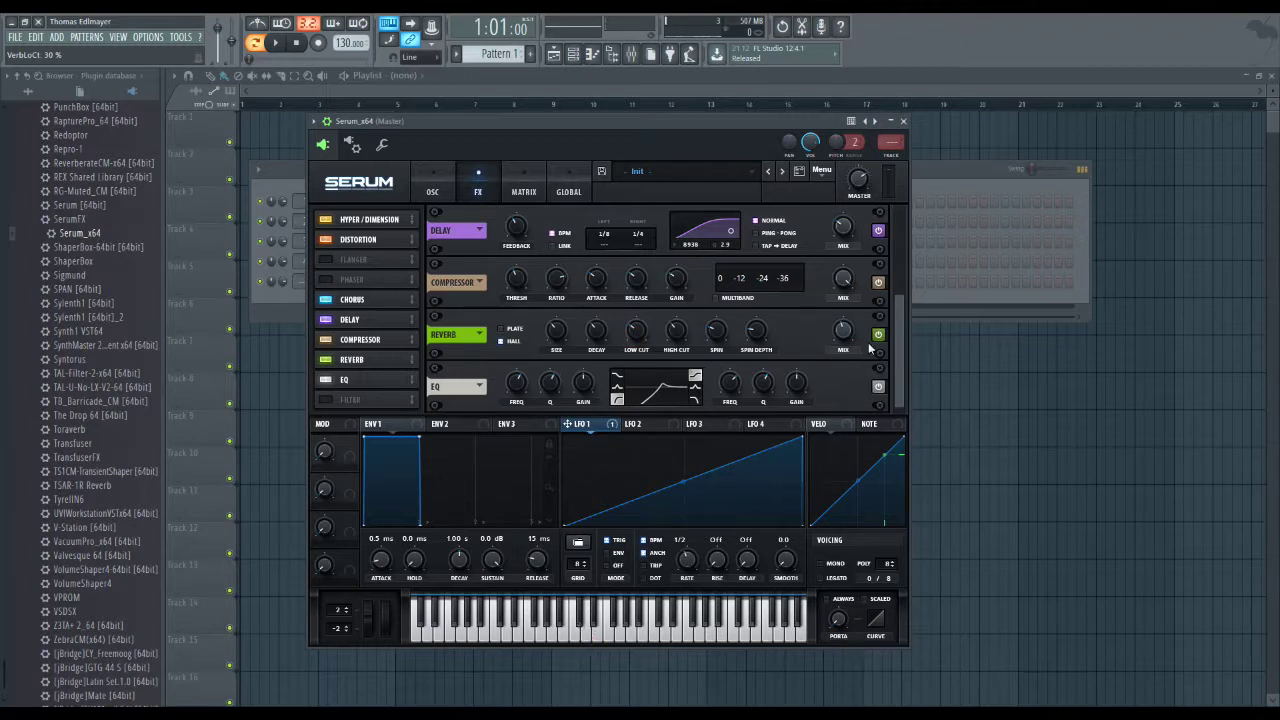
pyautogui.moveTo(837, 329); pyautogui.dragTo(838, 347)
pyautogui.moveTo(681, 327); pyautogui.dragTo(681, 355)
pyautogui.click(586, 628)
# Sweep the EQ's low-band frequency while auditioning notes, and set it to 339 Hz
pyautogui.moveTo(518, 384); pyautogui.dragTo(569, 641)
pyautogui.click(572, 635)
pyautogui.moveTo(551, 388); pyautogui.dragTo(556, 498)
pyautogui.click(576, 622)
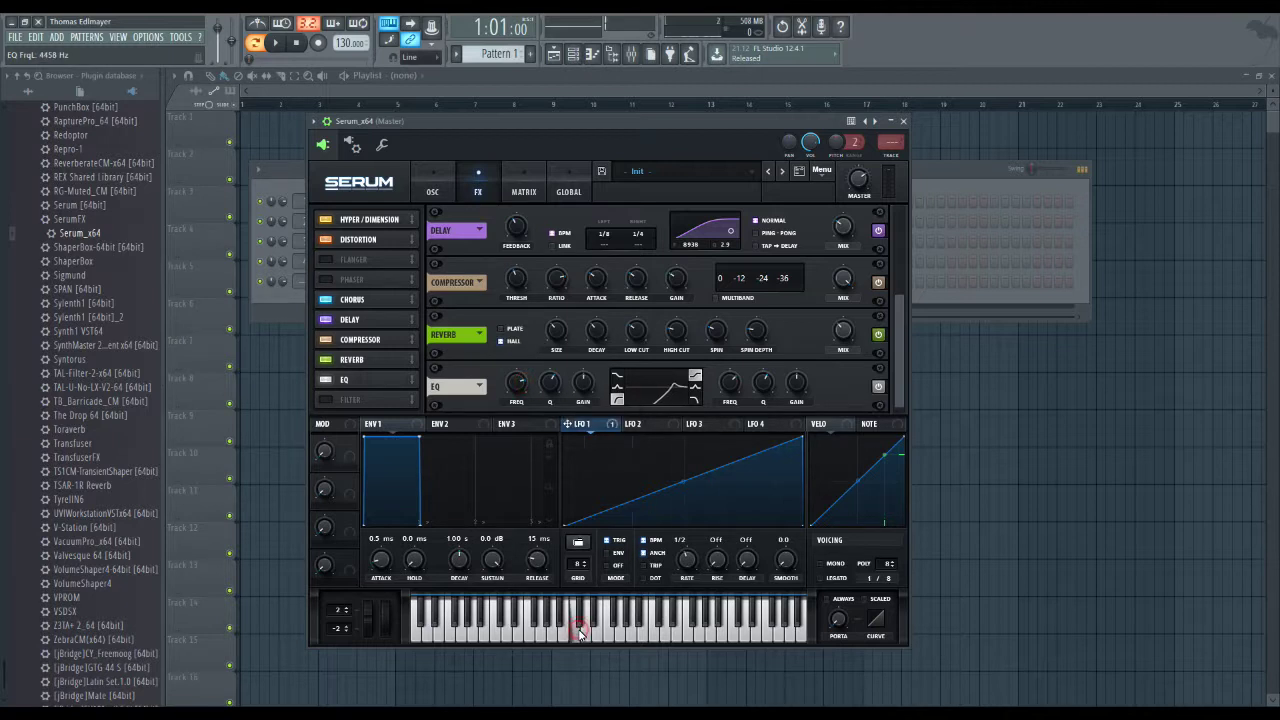
pyautogui.moveTo(522, 386); pyautogui.dragTo(548, 640)
pyautogui.click(548, 636)
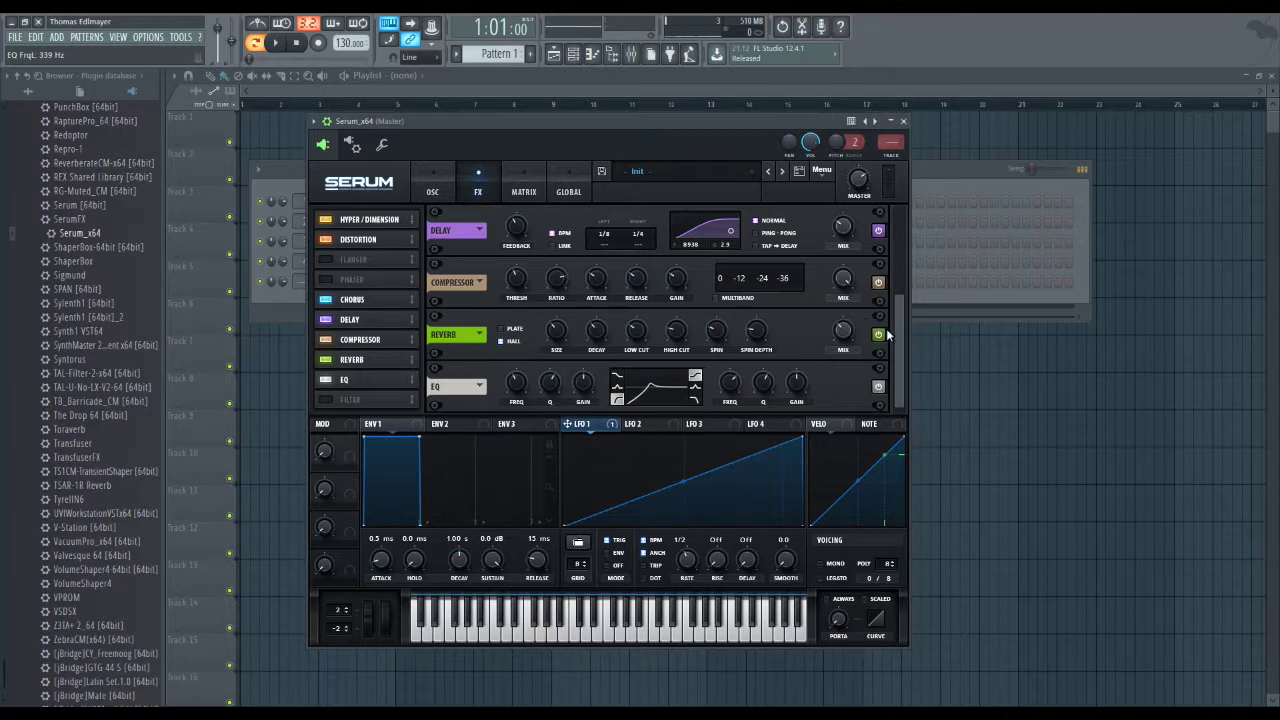
# Compare the sound without chorus, re-enable the chorus, and set the delay mode to Ping-Pong
pyautogui.moveTo(898, 300); pyautogui.dragTo(900, 248)
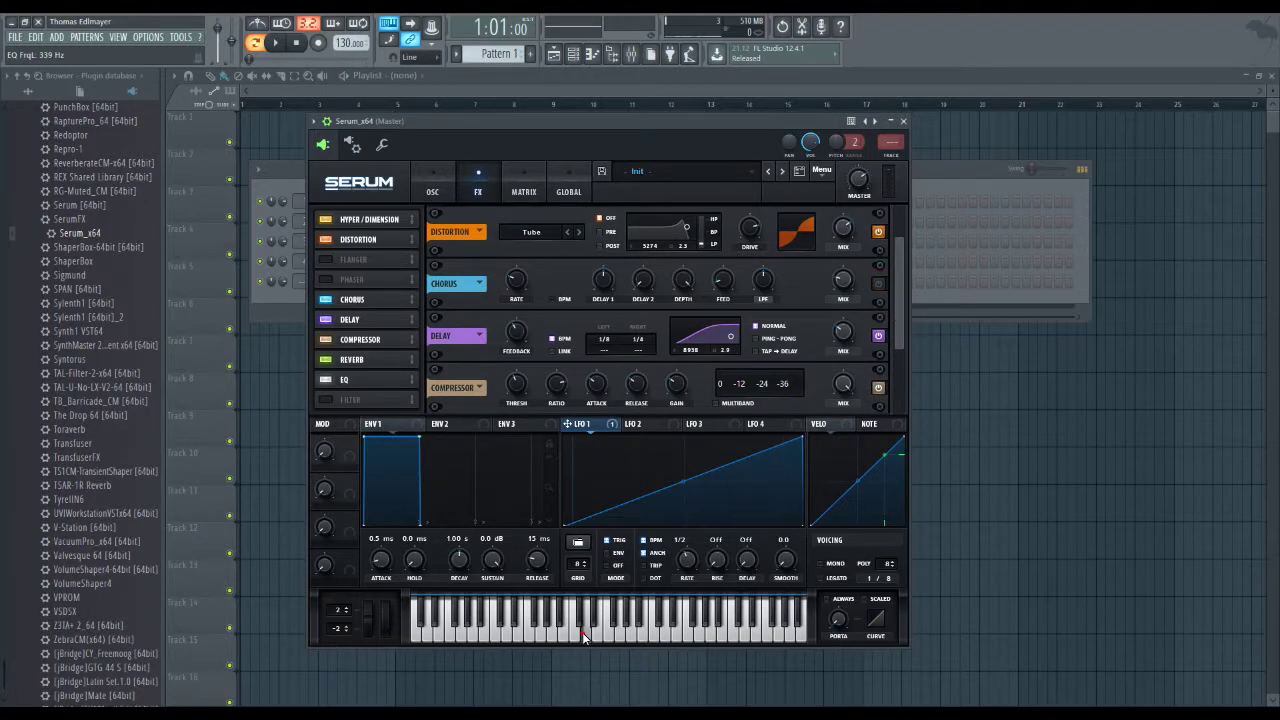
pyautogui.click(879, 283)
pyautogui.click(754, 339)
pyautogui.click(620, 630)
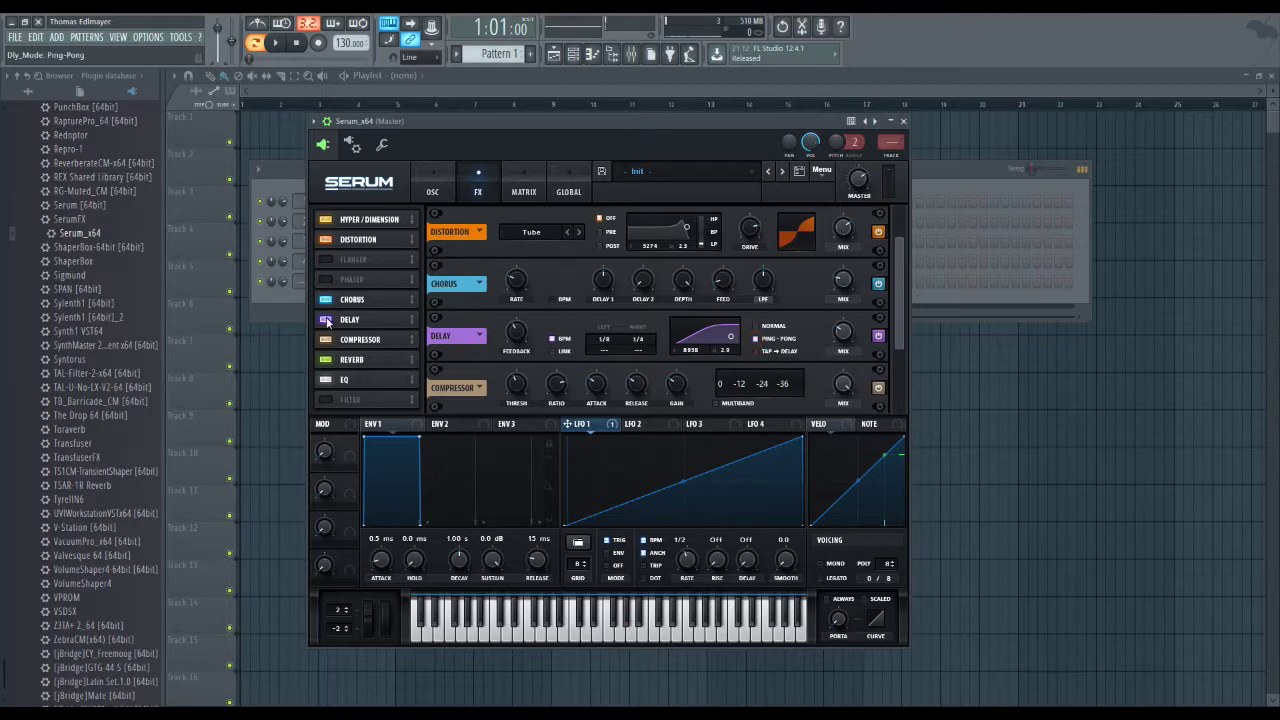
# Return to the oscillator page and enable the sub oscillator
pyautogui.click(445, 184)
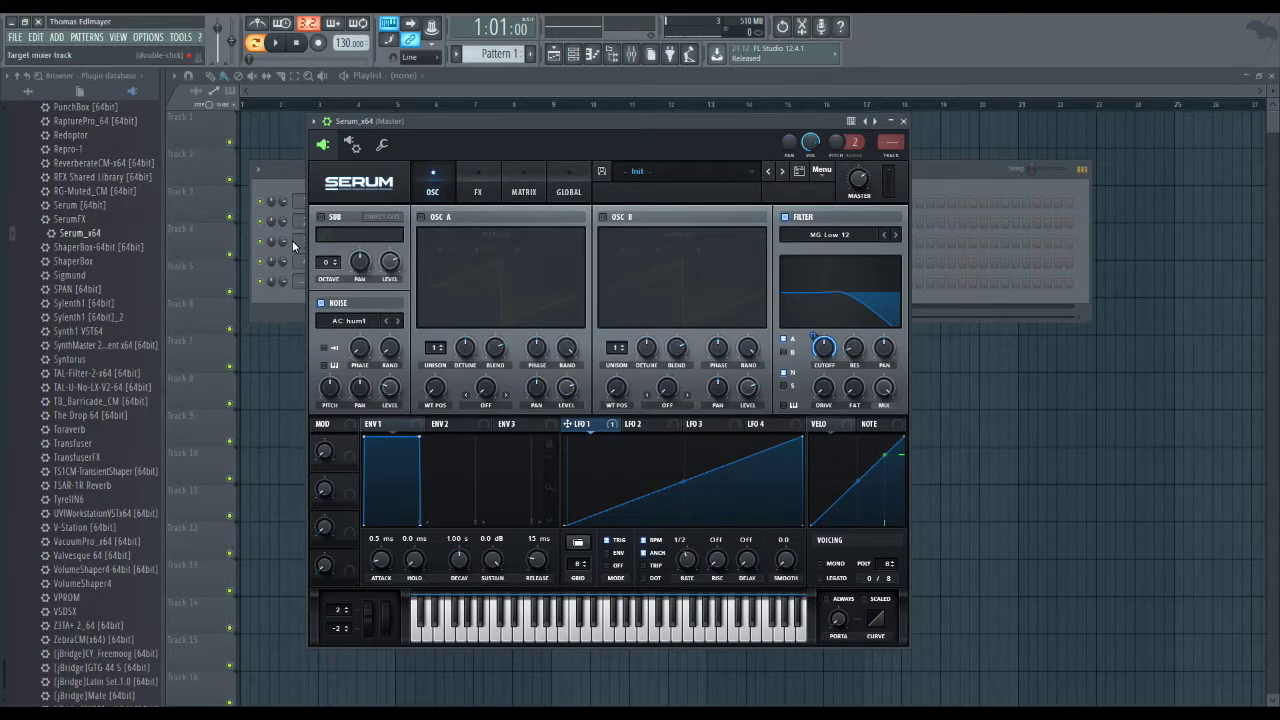
pyautogui.click(321, 217)
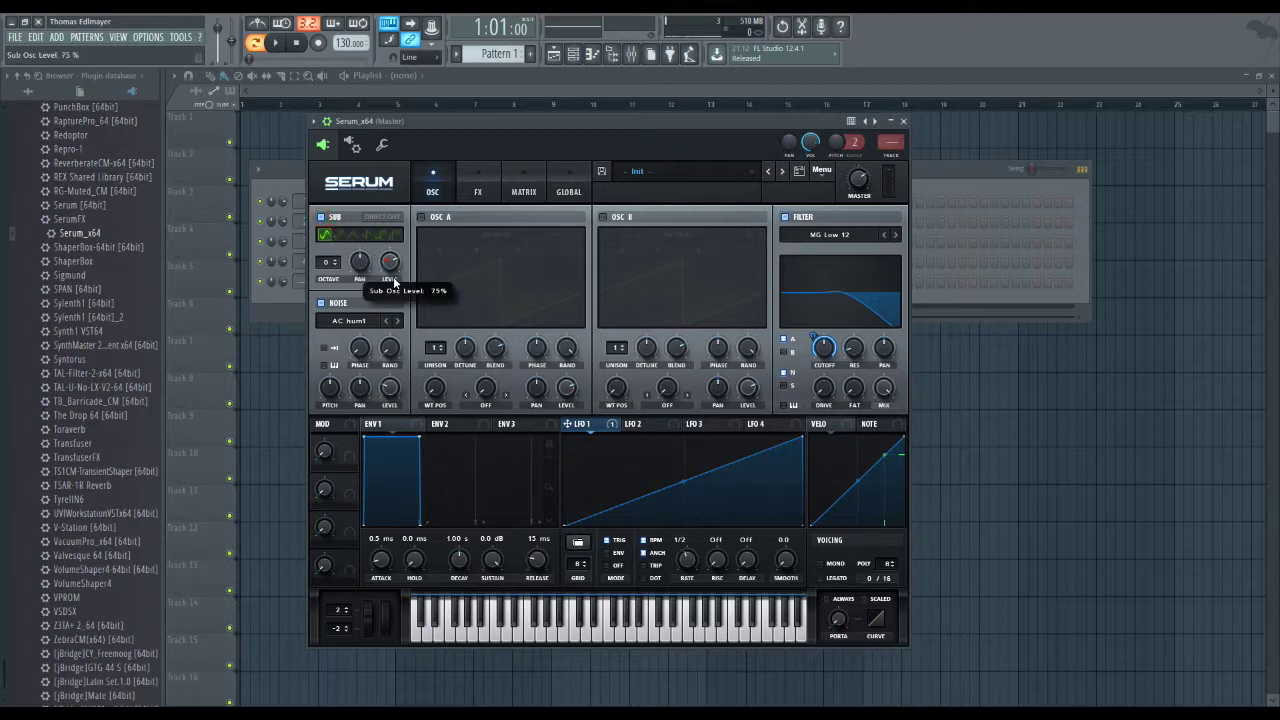
# Lower the sub oscillator's octave to -2 and audition notes
pyautogui.moveTo(330, 263); pyautogui.dragTo(381, 340)
pyautogui.click(590, 630)
pyautogui.click(548, 638)
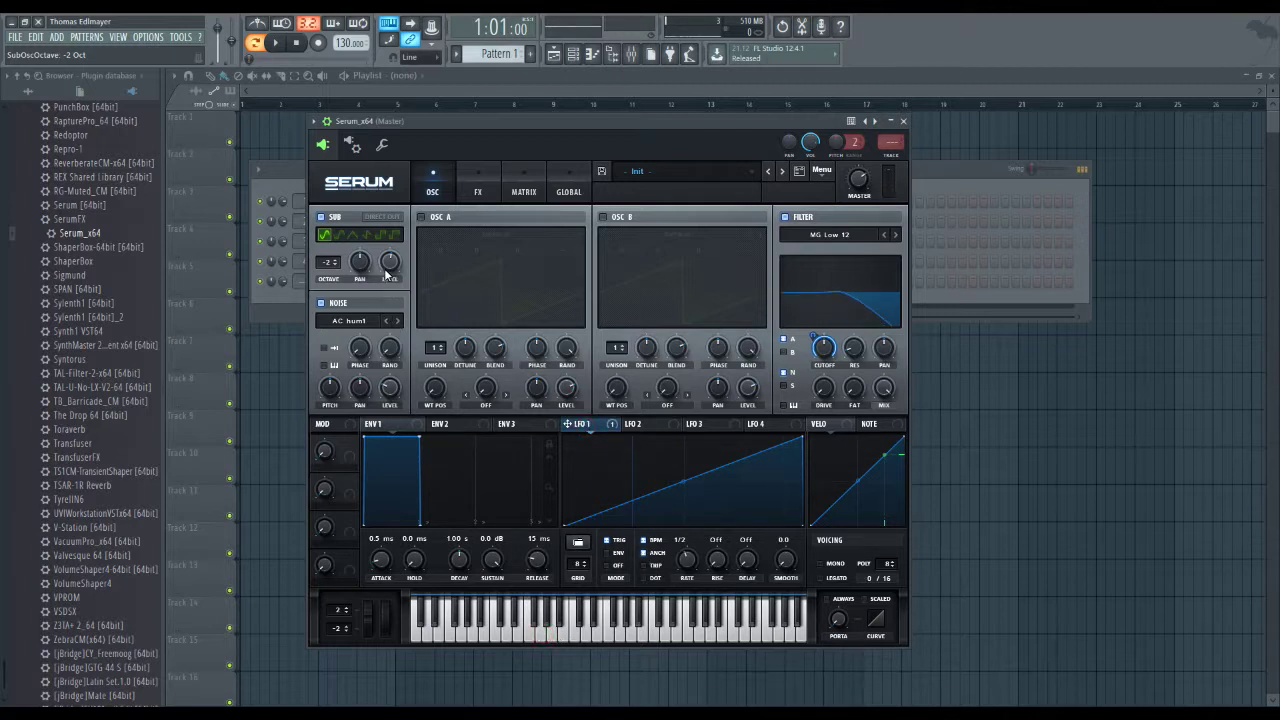
# Set the sub oscillator's level to 0% with LFO 1 modulating it, and audition low and high notes
pyautogui.moveTo(390, 266); pyautogui.dragTo(382, 250)
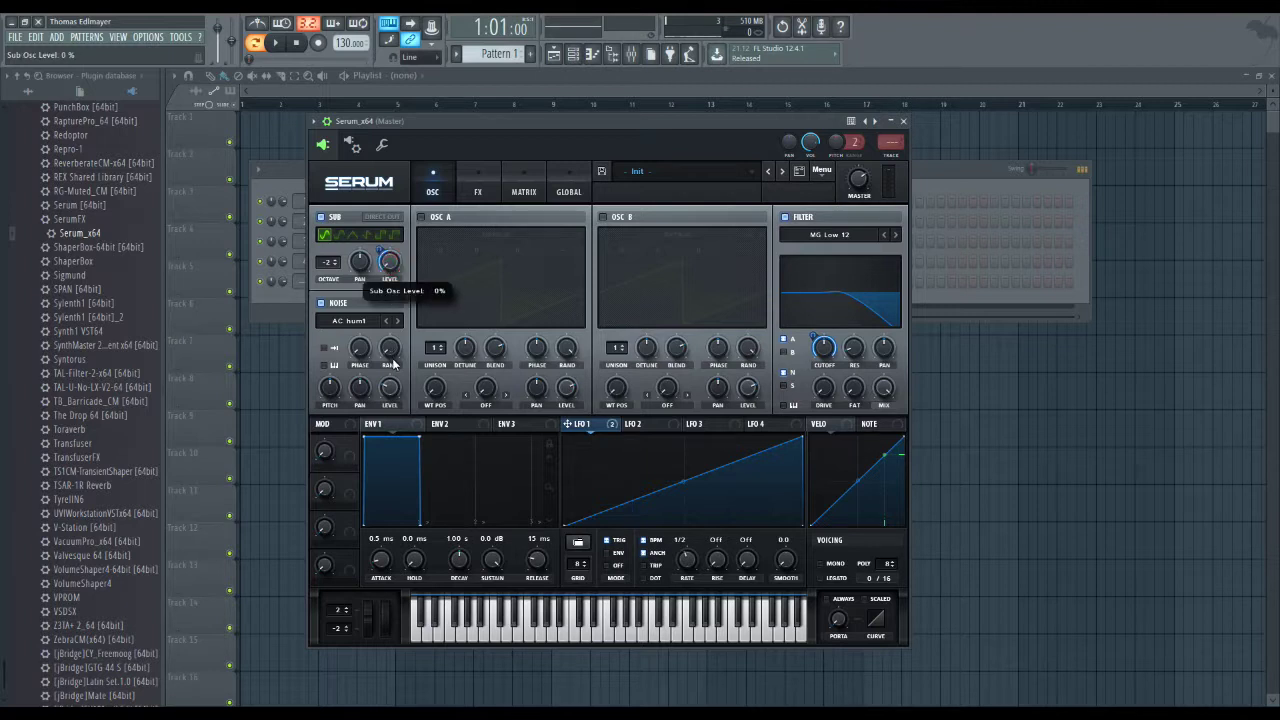
pyautogui.click(562, 630)
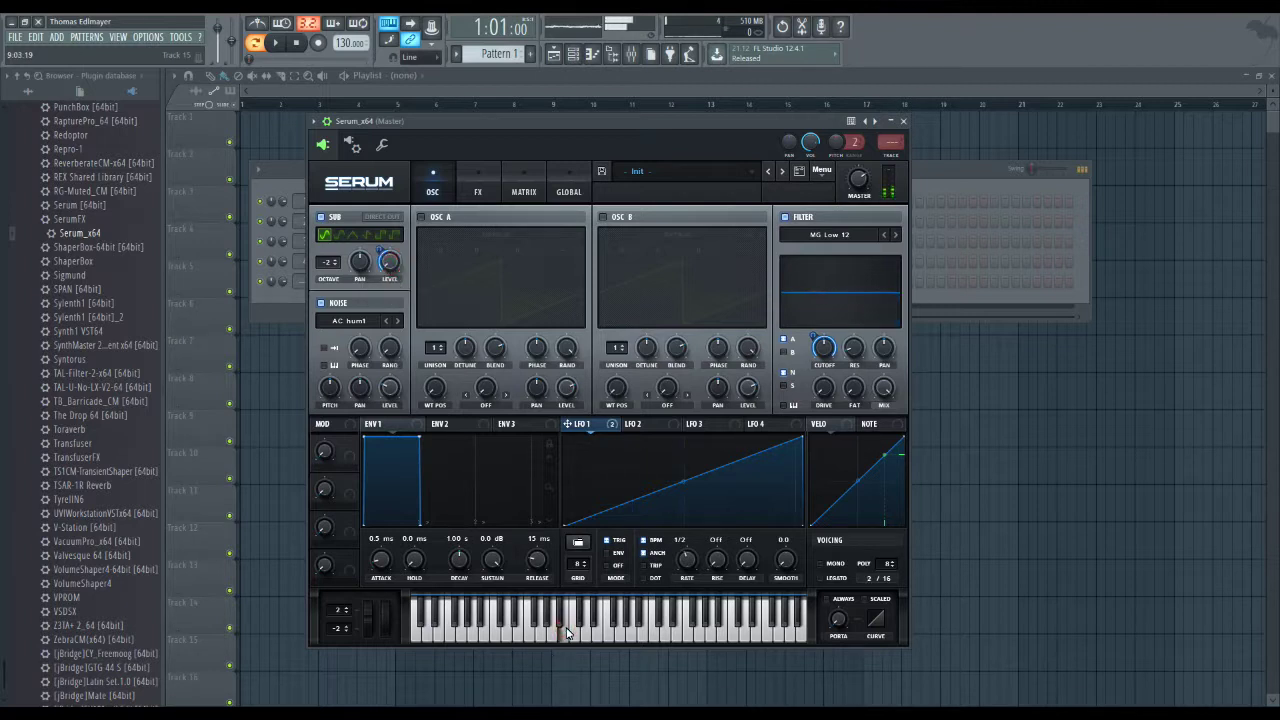
pyautogui.click(668, 632)
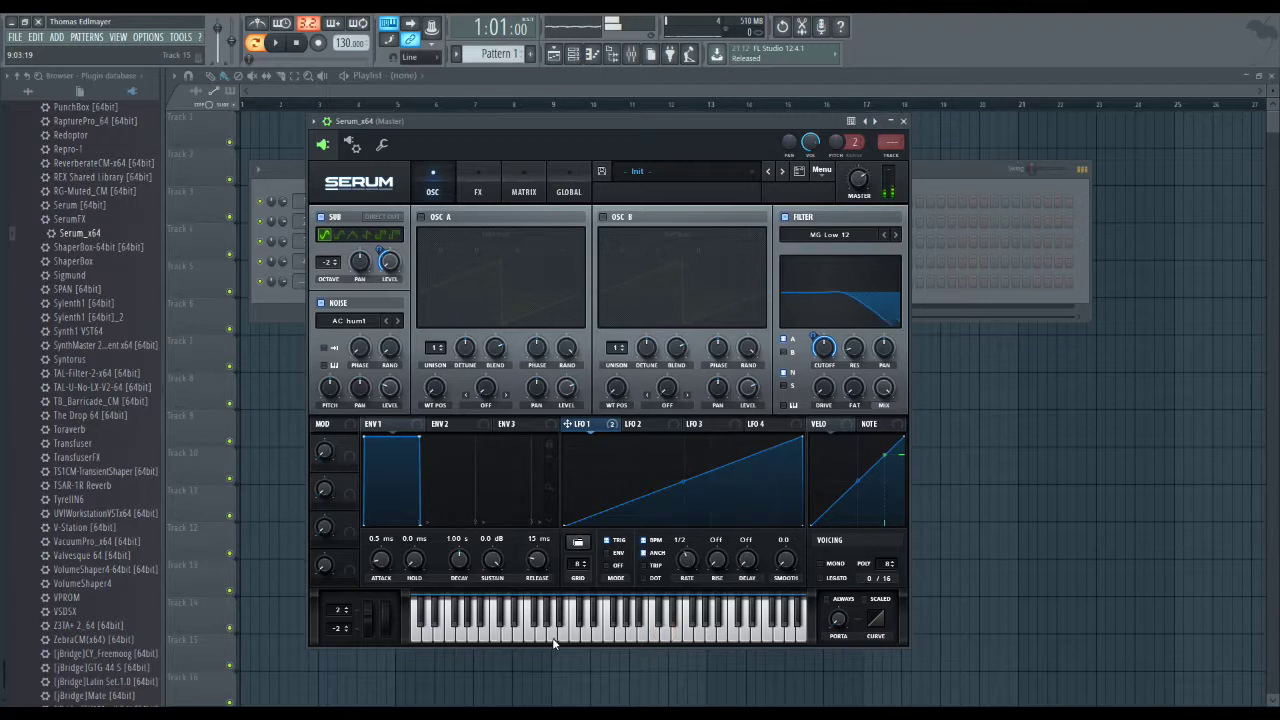
pyautogui.click(496, 634)
pyautogui.click(575, 636)
# Try the triangle shape on the sub oscillator with LFO 1's level modulation at 28 while auditioning notes
pyautogui.click(350, 236)
pyautogui.click(564, 628)
pyautogui.click(510, 630)
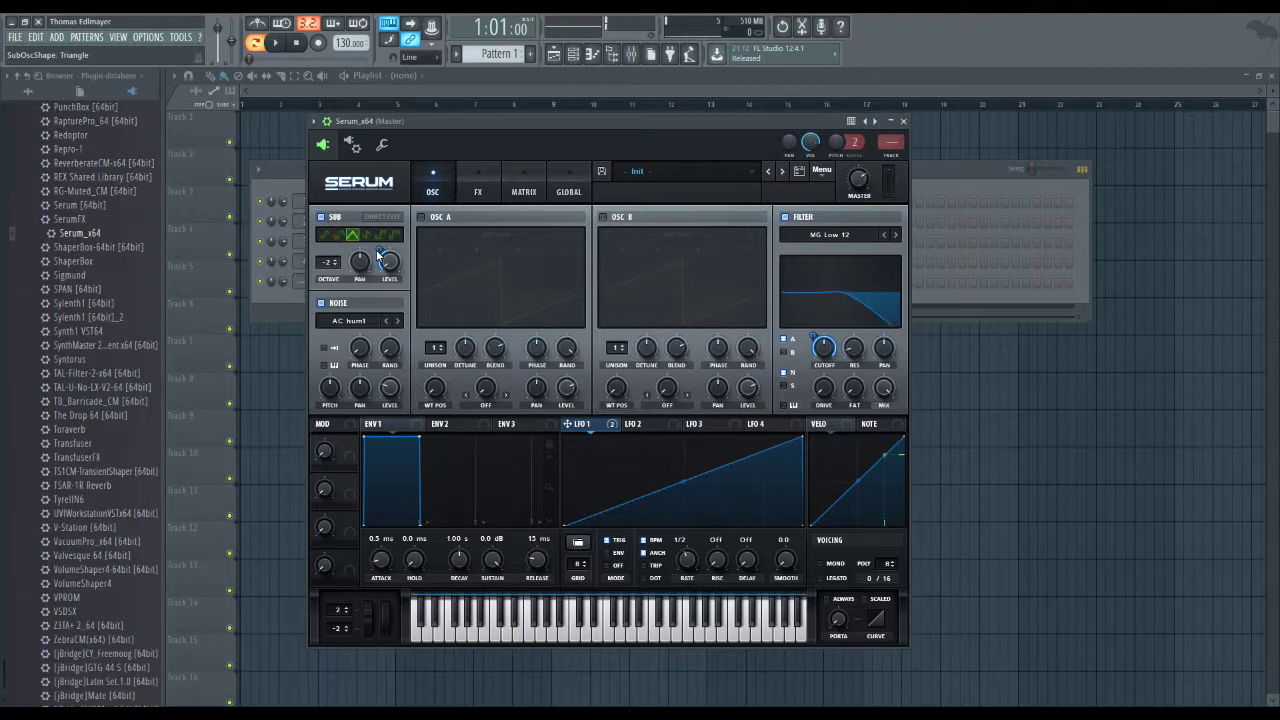
pyautogui.moveTo(378, 256); pyautogui.dragTo(380, 271)
pyautogui.click(569, 630)
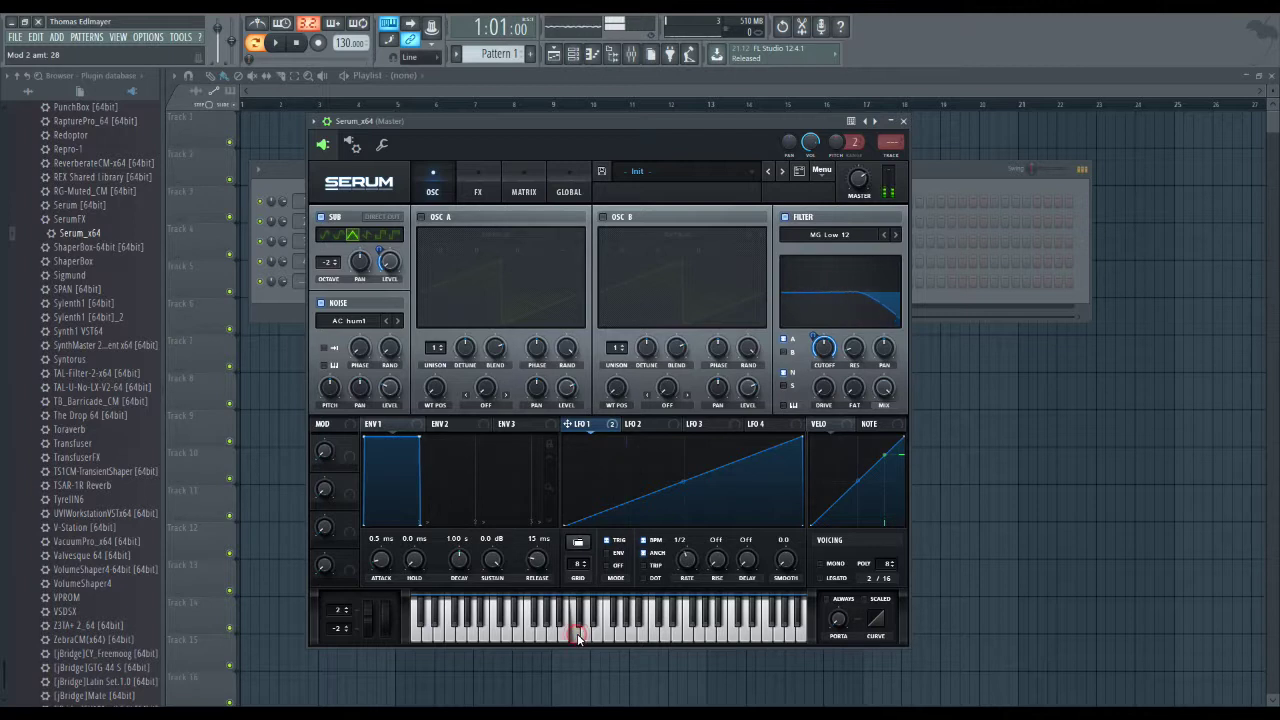
pyautogui.click(652, 634)
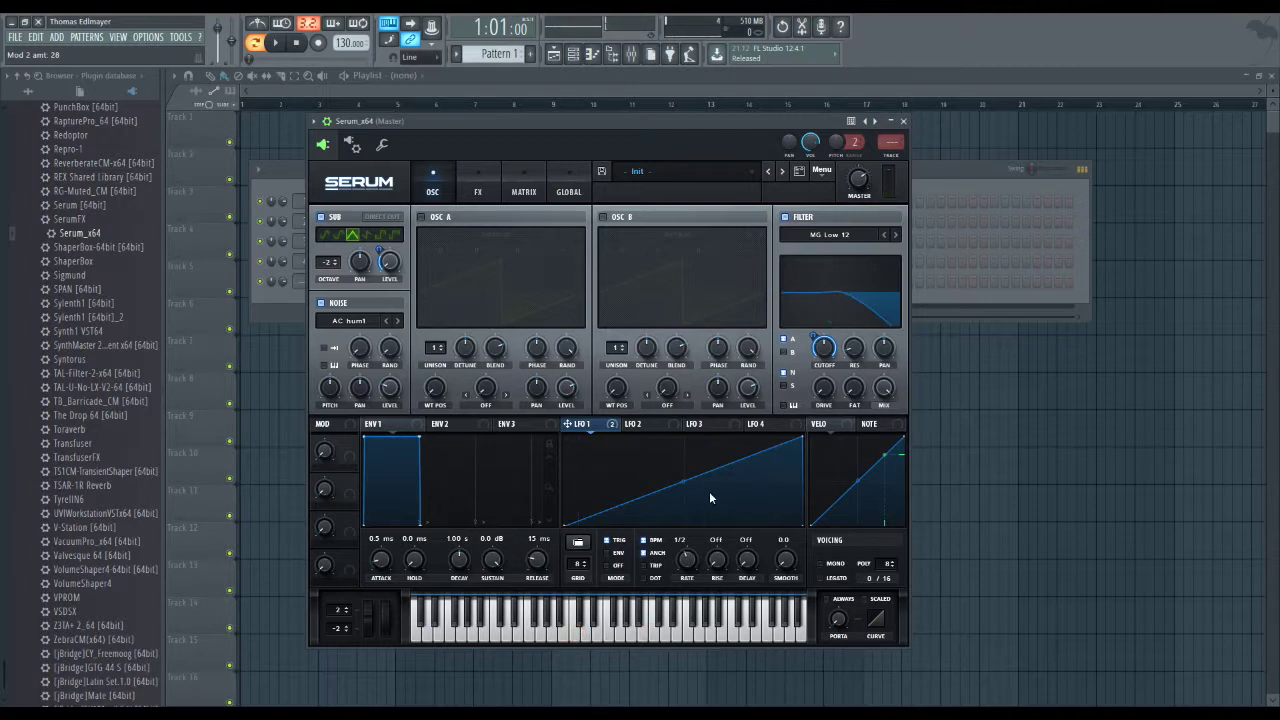
# Reduce LFO 1's modulation of the sub level to 16, enable the sub's direct out, and audition notes
pyautogui.click(389, 268)
pyautogui.moveTo(380, 256); pyautogui.dragTo(386, 270)
pyautogui.click(596, 630)
pyautogui.click(383, 216)
pyautogui.click(594, 630)
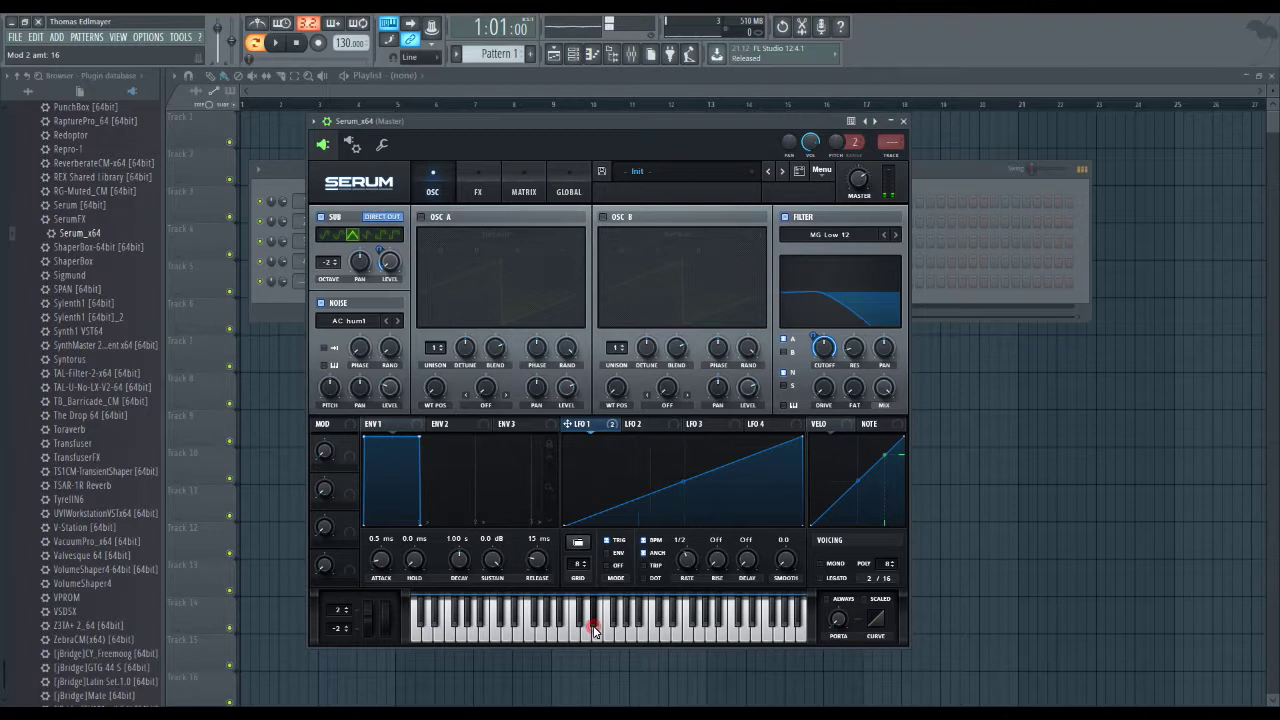
# Try LFO 1 amounts of 50 and 28 on the sub level while auditioning notes
pyautogui.moveTo(380, 256); pyautogui.dragTo(383, 230)
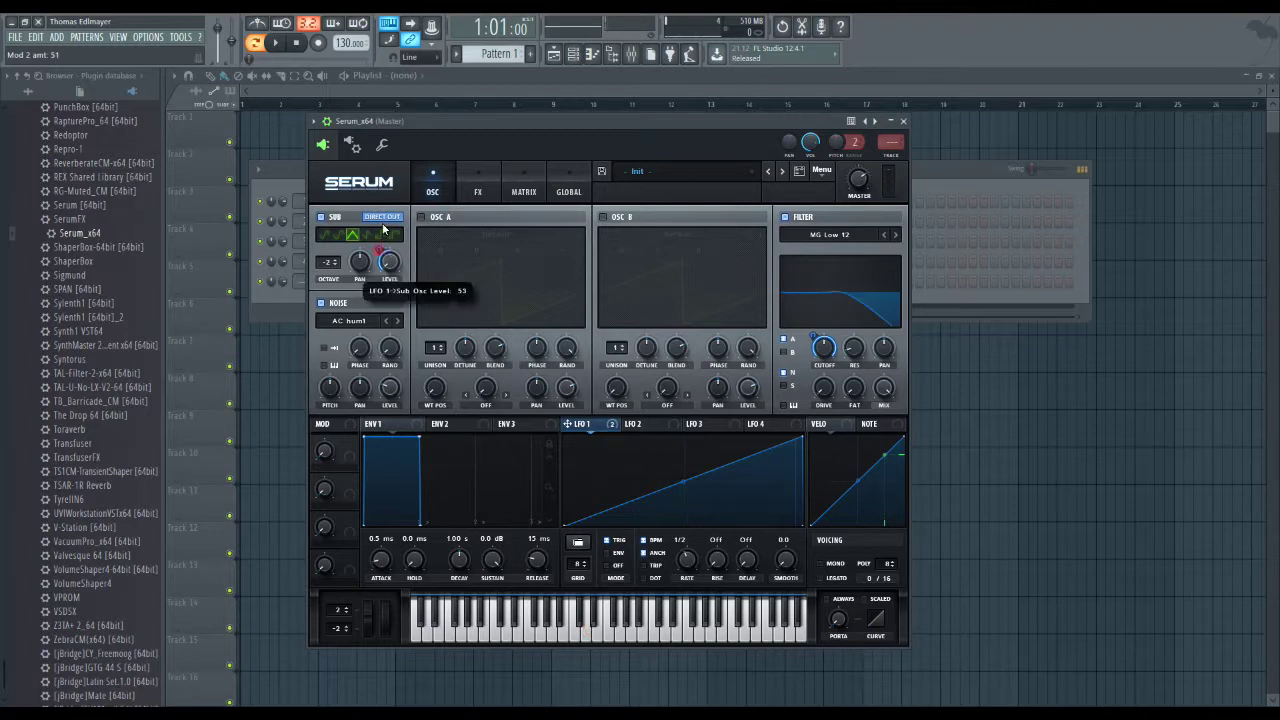
pyautogui.click(586, 625)
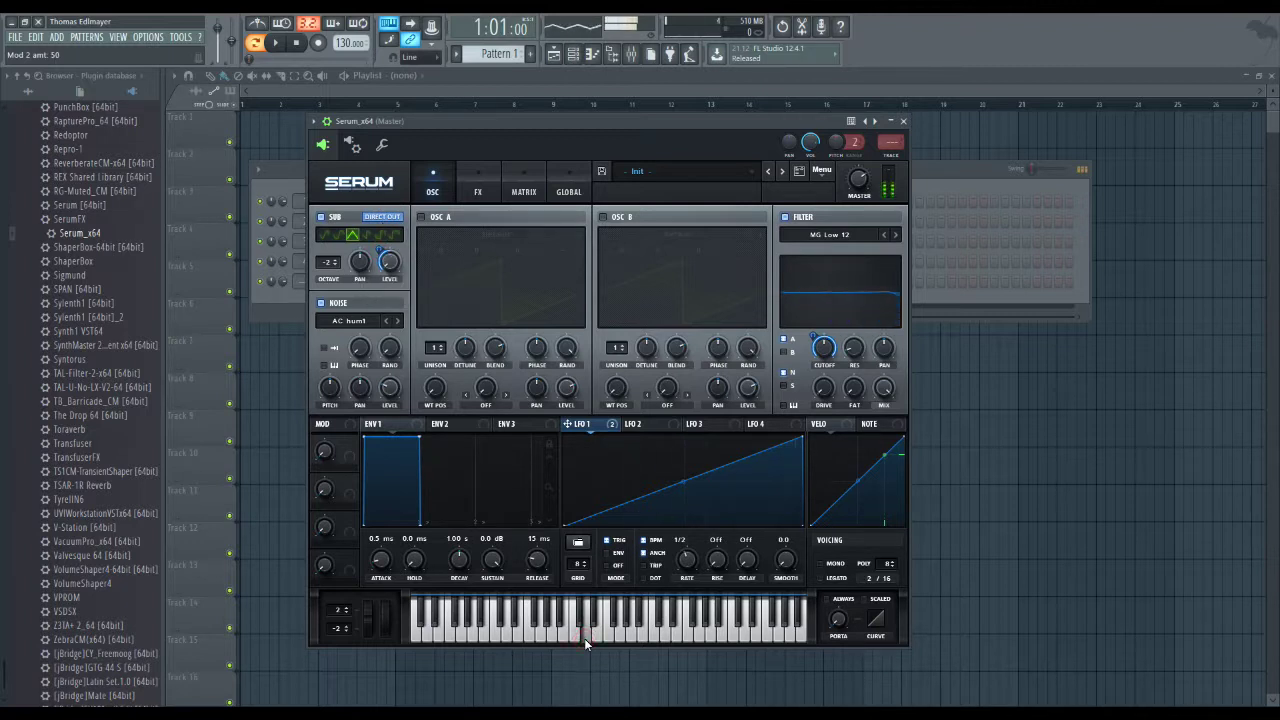
pyautogui.moveTo(383, 251); pyautogui.dragTo(383, 263)
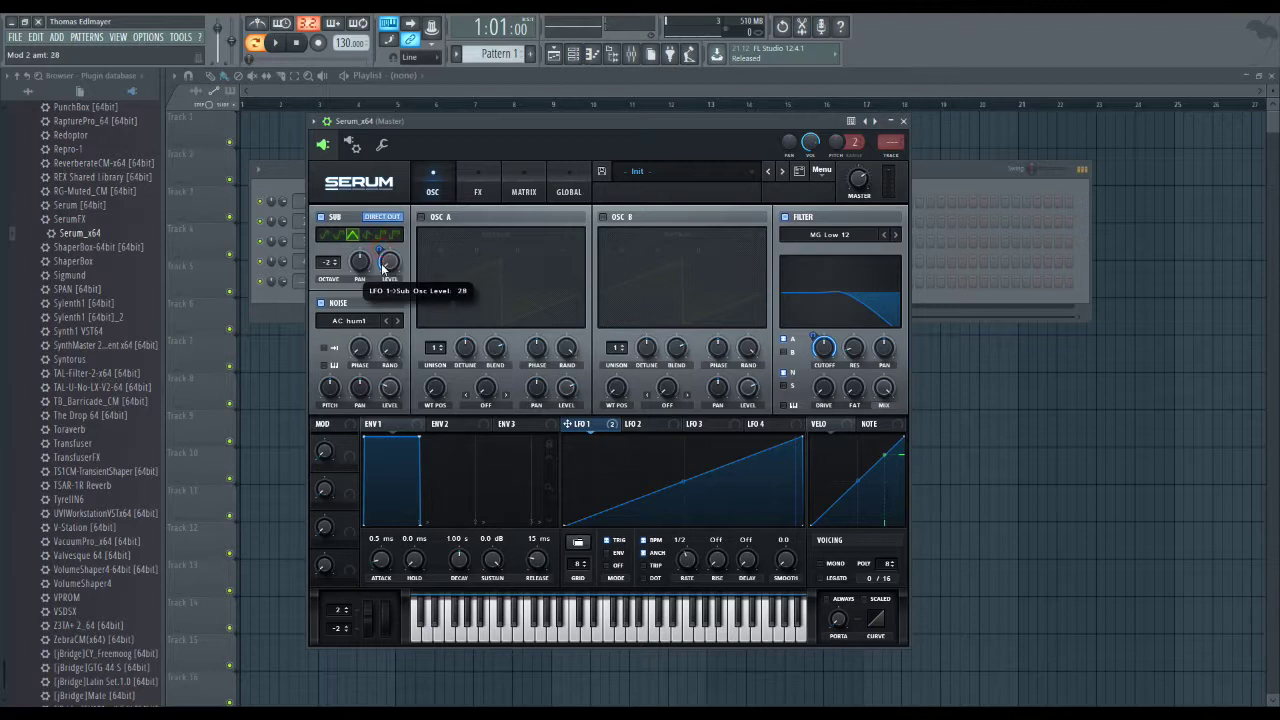
pyautogui.click(637, 635)
# Try the saw shape on the sub oscillator with LFO 1's level modulation lowered to about 20, auditioning notes
pyautogui.click(366, 235)
pyautogui.click(586, 628)
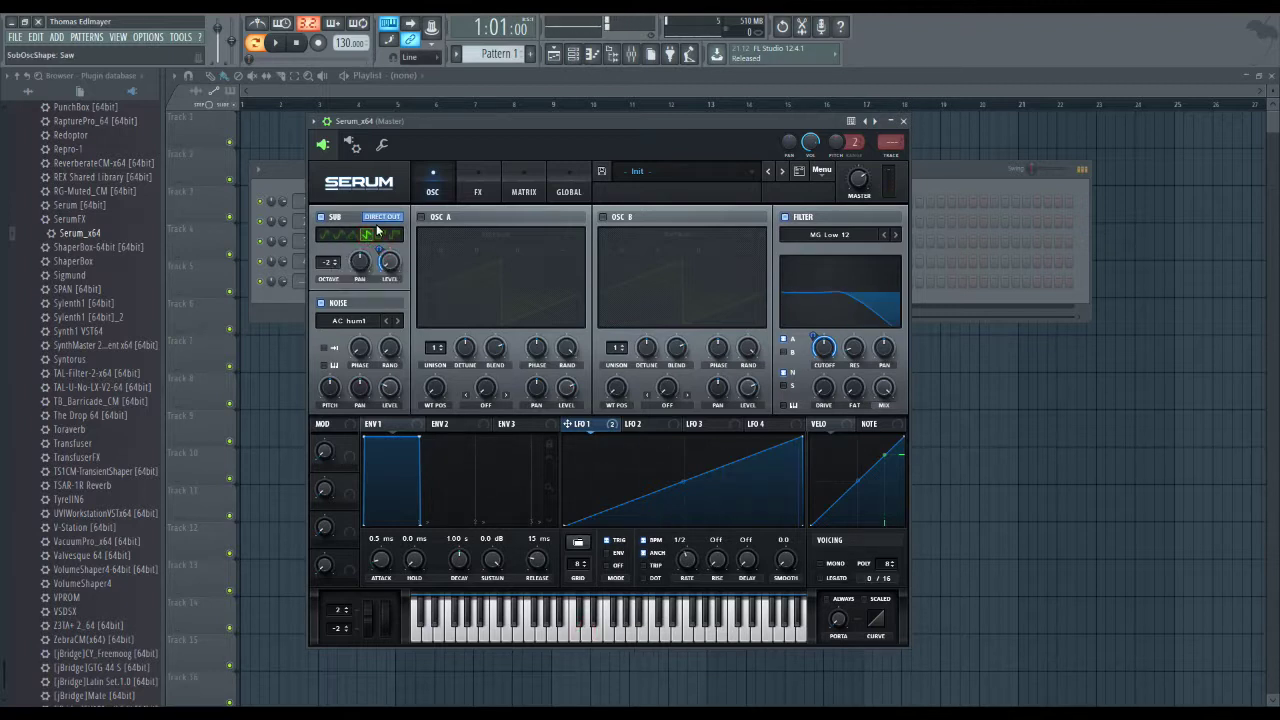
pyautogui.moveTo(380, 247); pyautogui.dragTo(383, 262)
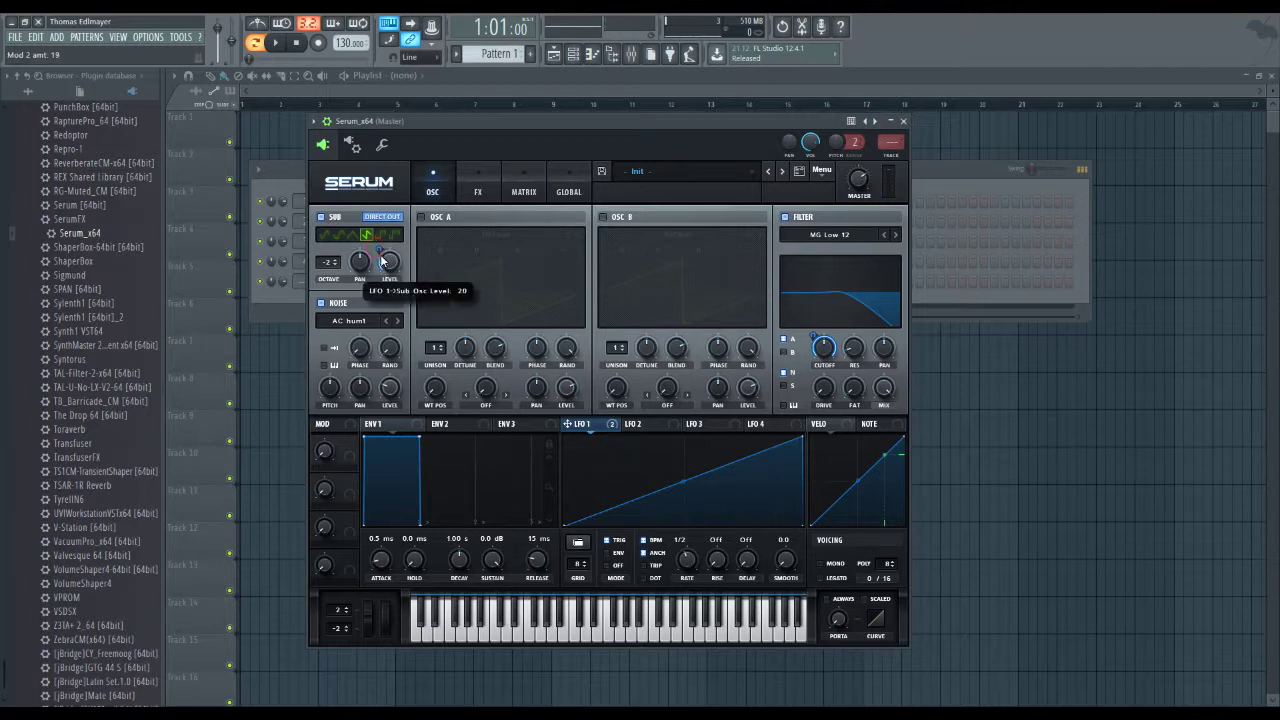
pyautogui.click(622, 630)
# Turn off the sub's direct out, set LFO 1's sub level amount to 25, and audition notes
pyautogui.click(396, 218)
pyautogui.click(615, 632)
pyautogui.click(510, 632)
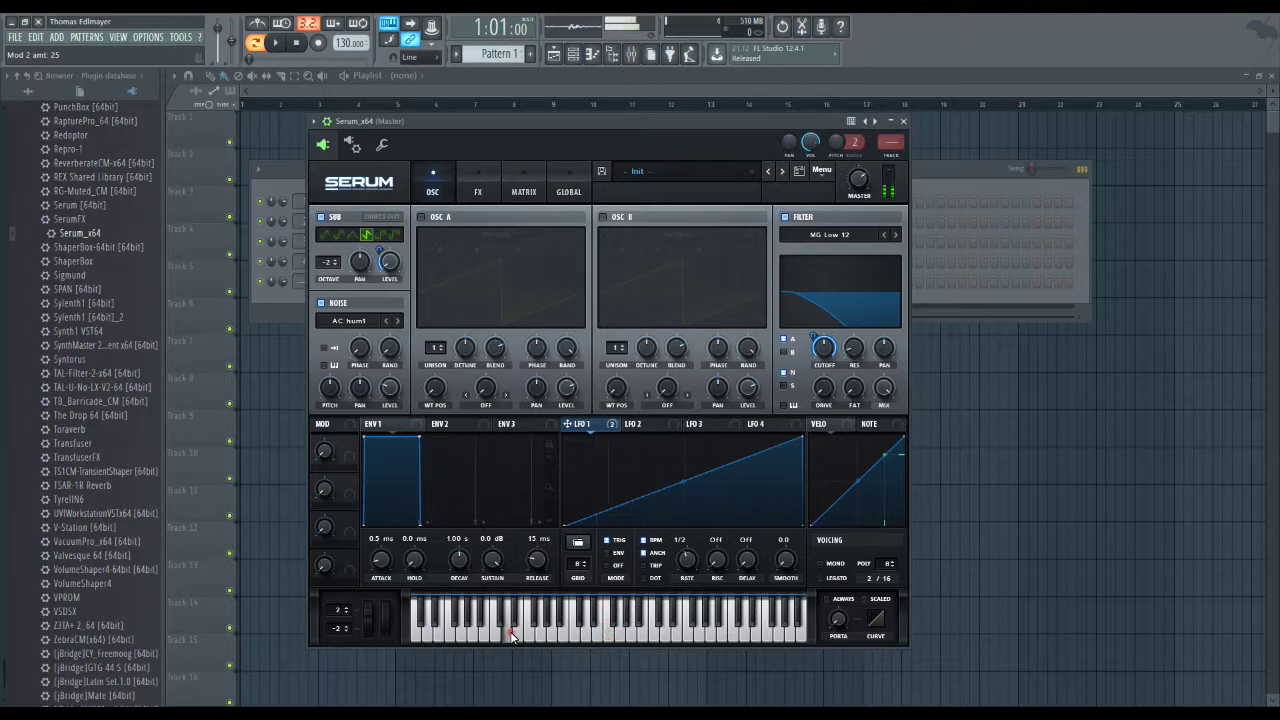
pyautogui.click(447, 632)
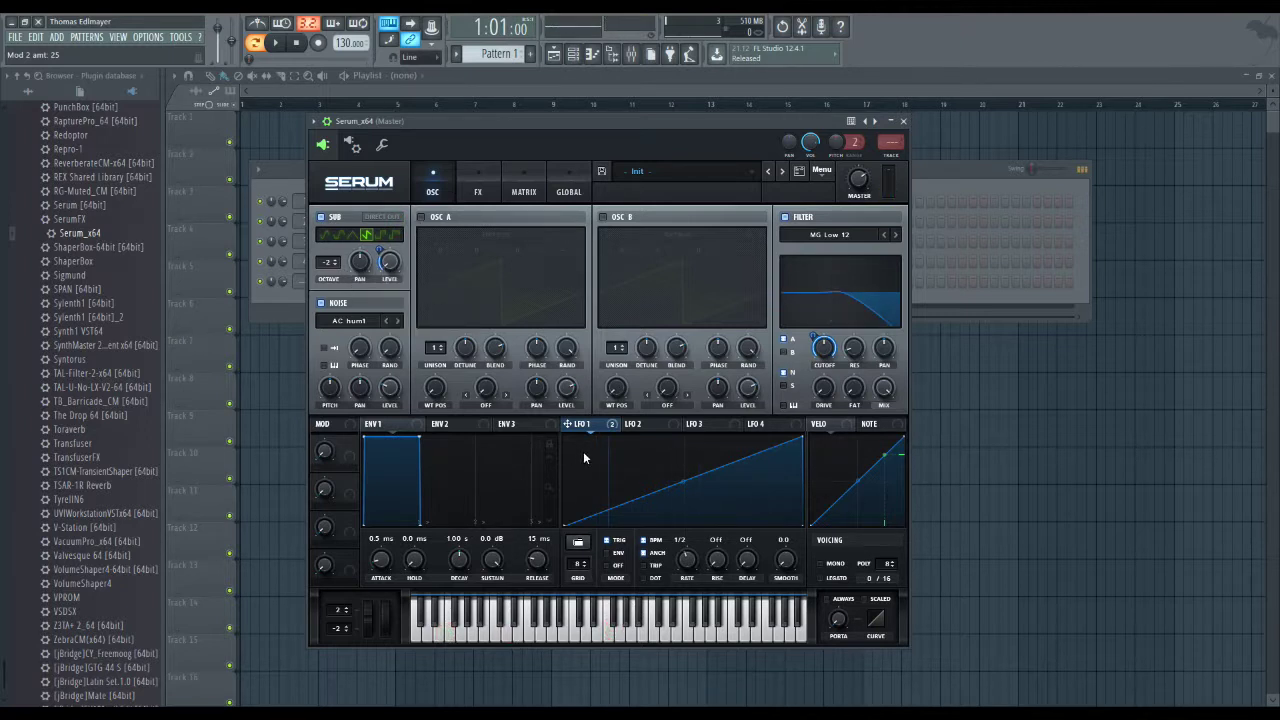
# Set the sub oscillator to a sine shape with direct out enabled and audition a note
pyautogui.click(323, 218)
pyautogui.click(333, 236)
pyautogui.click(605, 625)
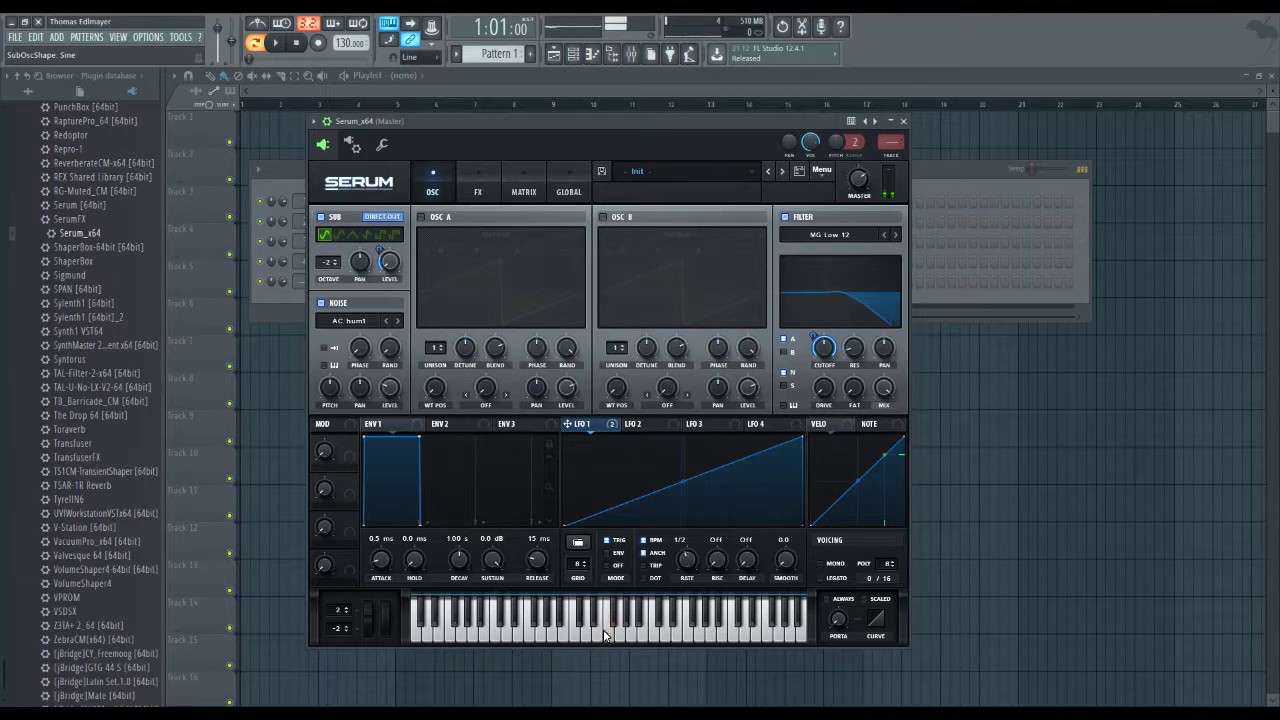
# Enable oscillator A, modulate its level with LFO 1 at an amount of 34, and audition a note
pyautogui.click(421, 217)
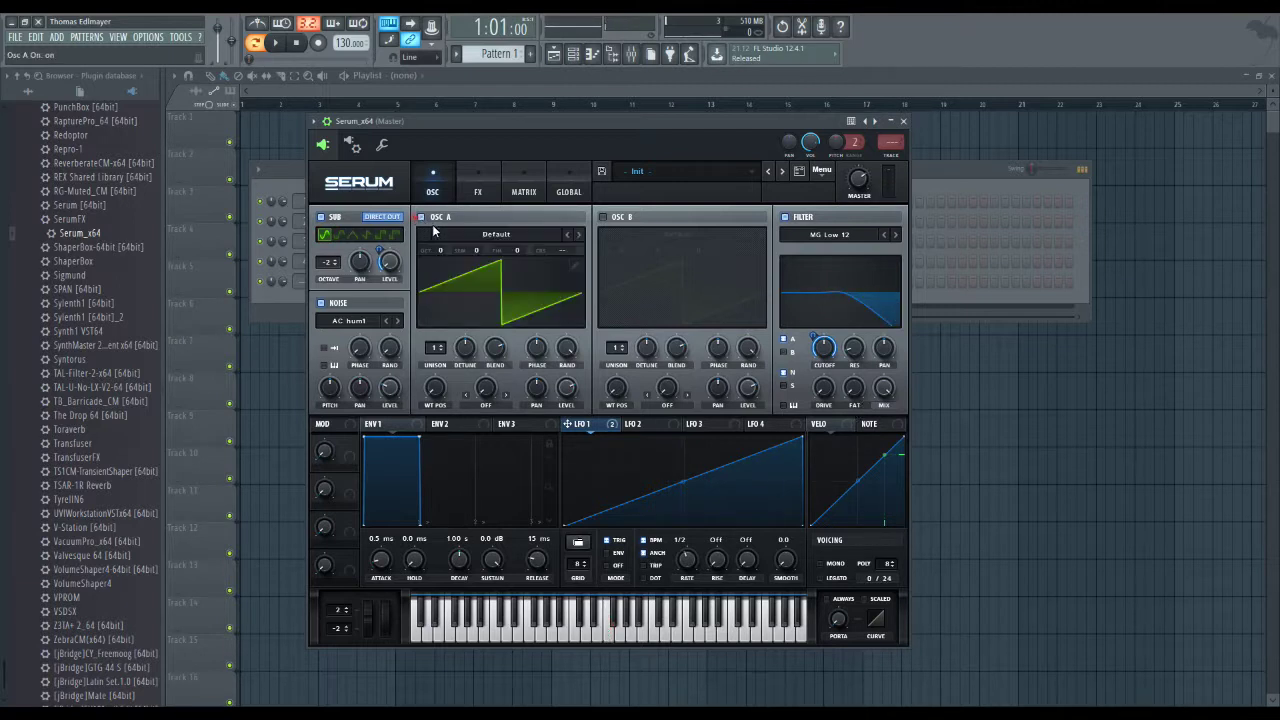
pyautogui.doubleClick(569, 389)
pyautogui.click(594, 388)
pyautogui.moveTo(568, 392); pyautogui.dragTo(558, 378)
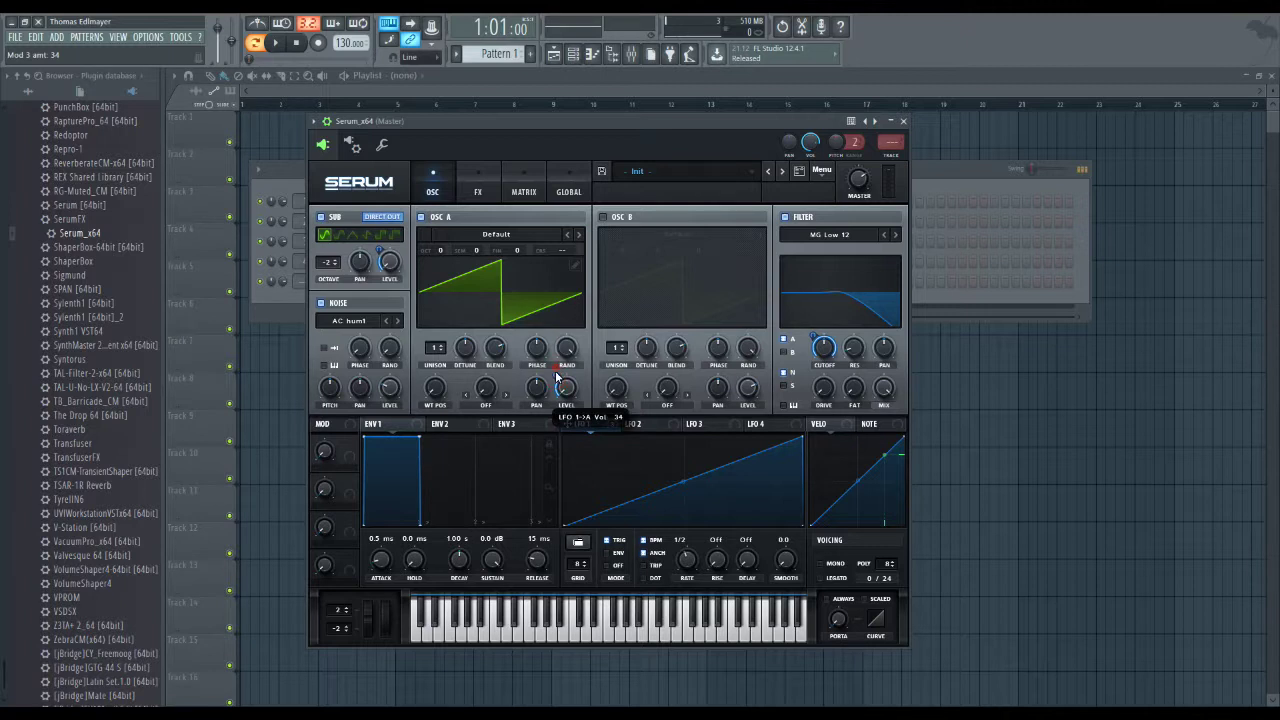
pyautogui.click(572, 620)
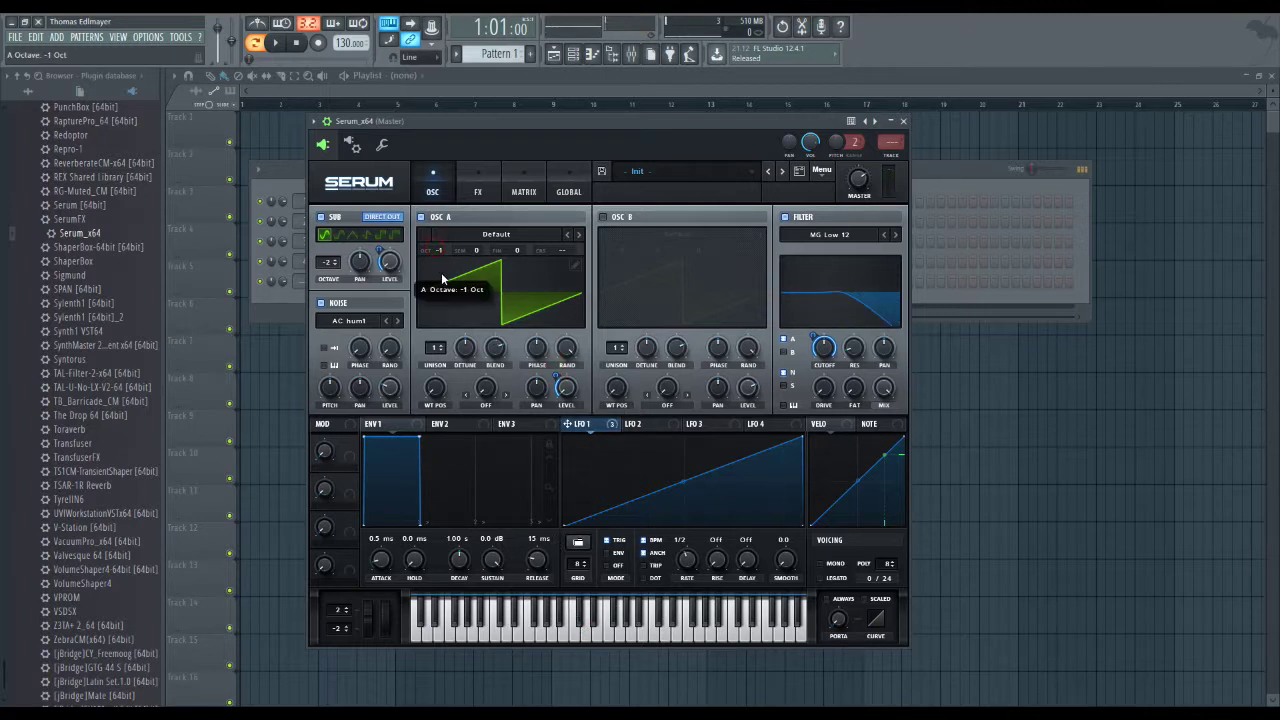
# Set oscillator A's octave to -2, adjust LFO 1's amount on its level, and audition a note
pyautogui.scroll(-1, 441, 272)
pyautogui.moveTo(565, 395); pyautogui.dragTo(557, 388)
pyautogui.click(621, 634)
# Modulate the noise level with LFO 1 at an amount of 43 from a base level of 0%, and audition a note
pyautogui.moveTo(577, 428); pyautogui.dragTo(411, 396)
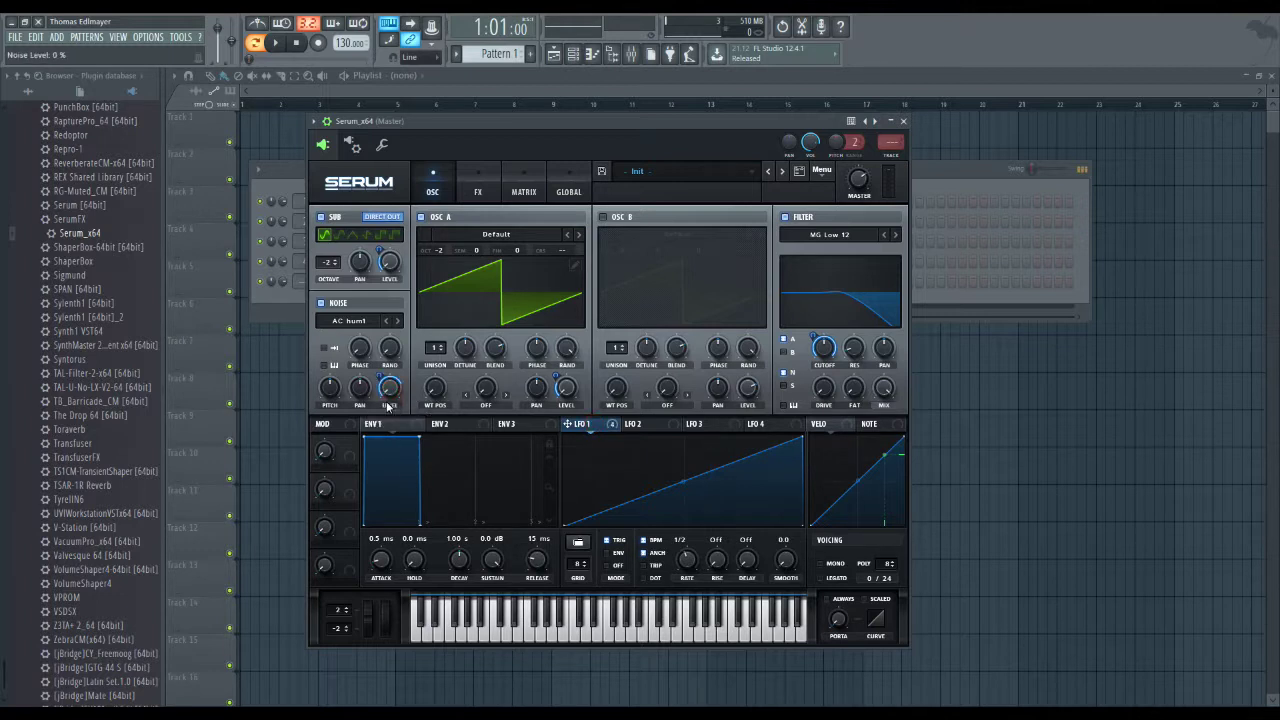
pyautogui.moveTo(386, 383); pyautogui.dragTo(386, 395)
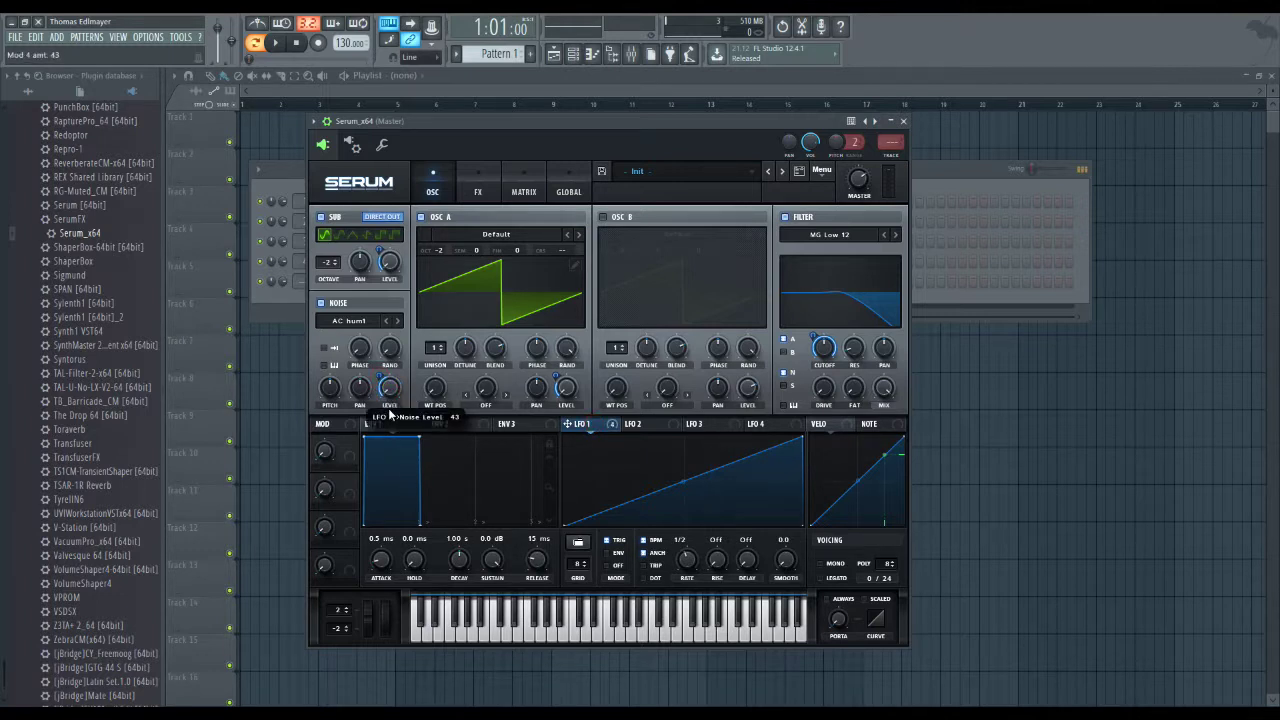
pyautogui.click(618, 630)
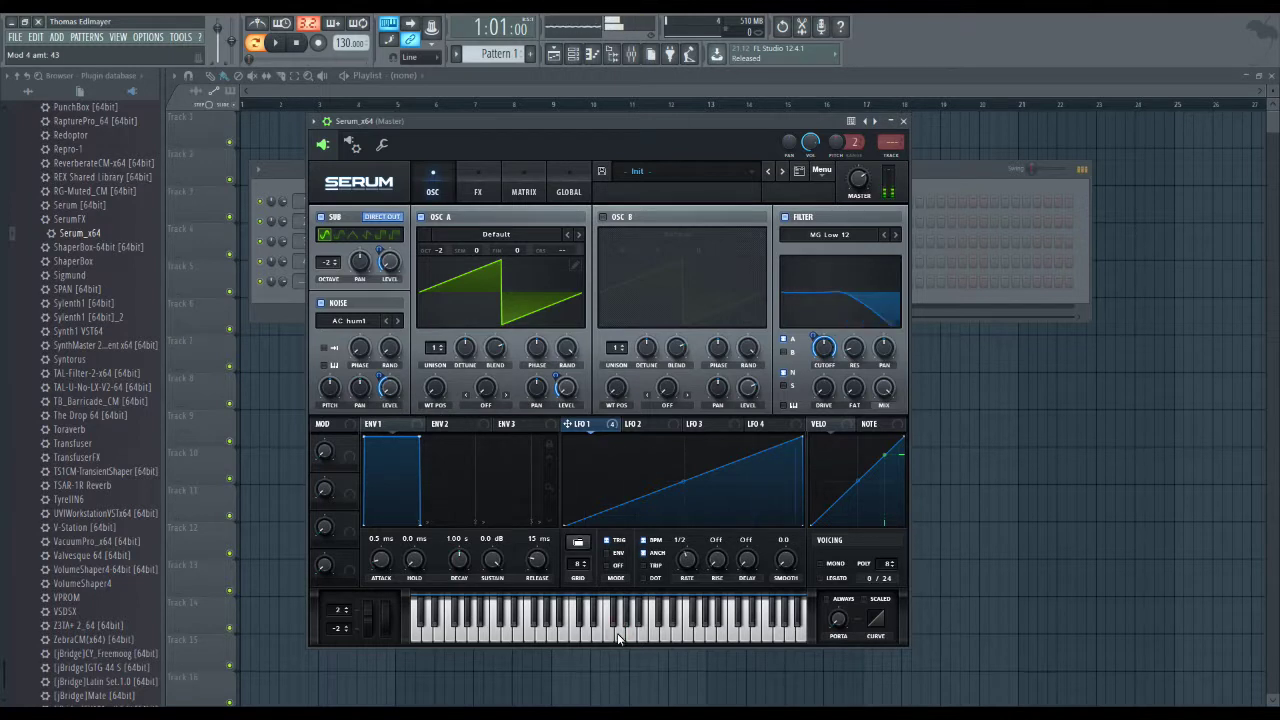
# Set LFO 1's modulation of the sub level to 21 and enable one-shot playback for the noise
pyautogui.moveTo(381, 254); pyautogui.dragTo(379, 257)
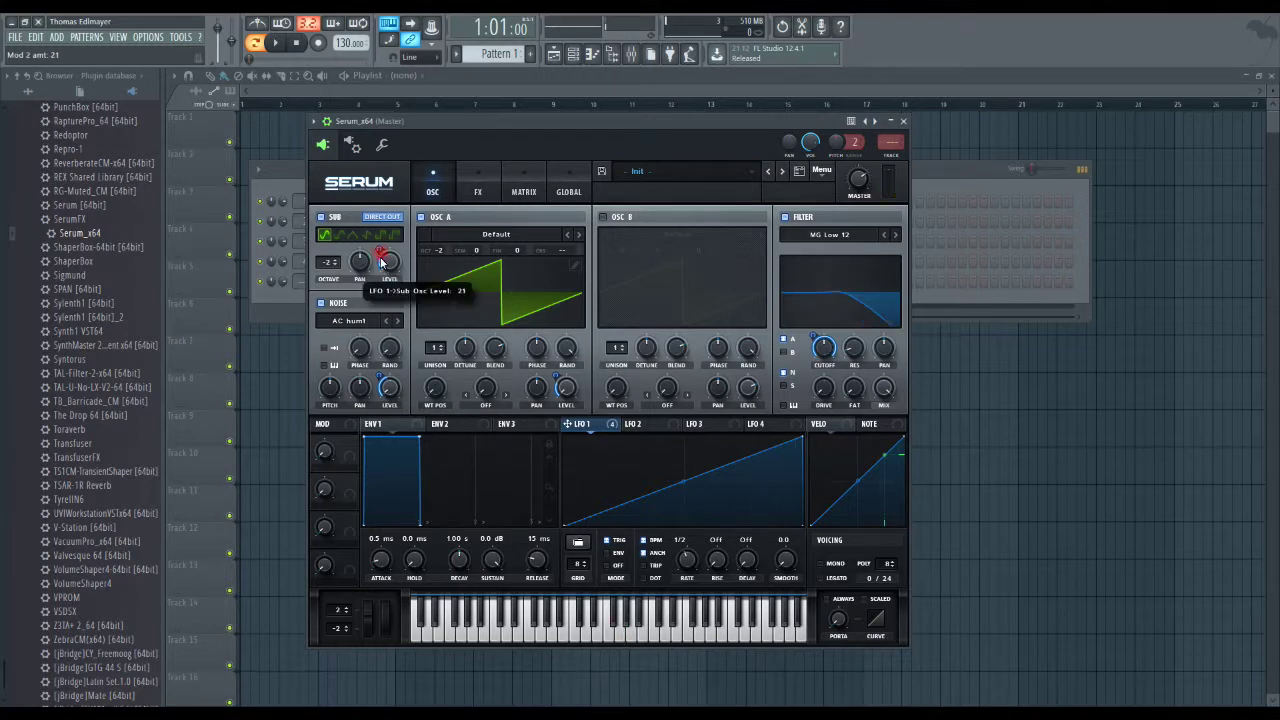
pyautogui.click(380, 379)
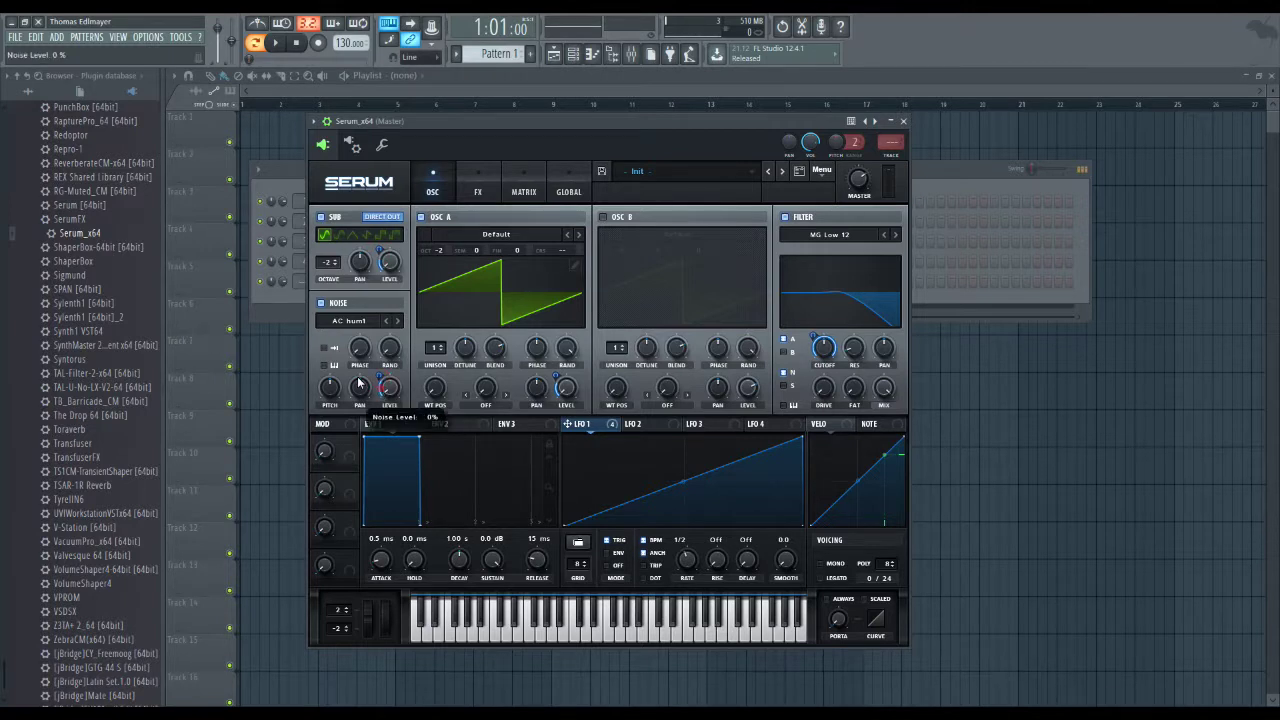
pyautogui.click(598, 636)
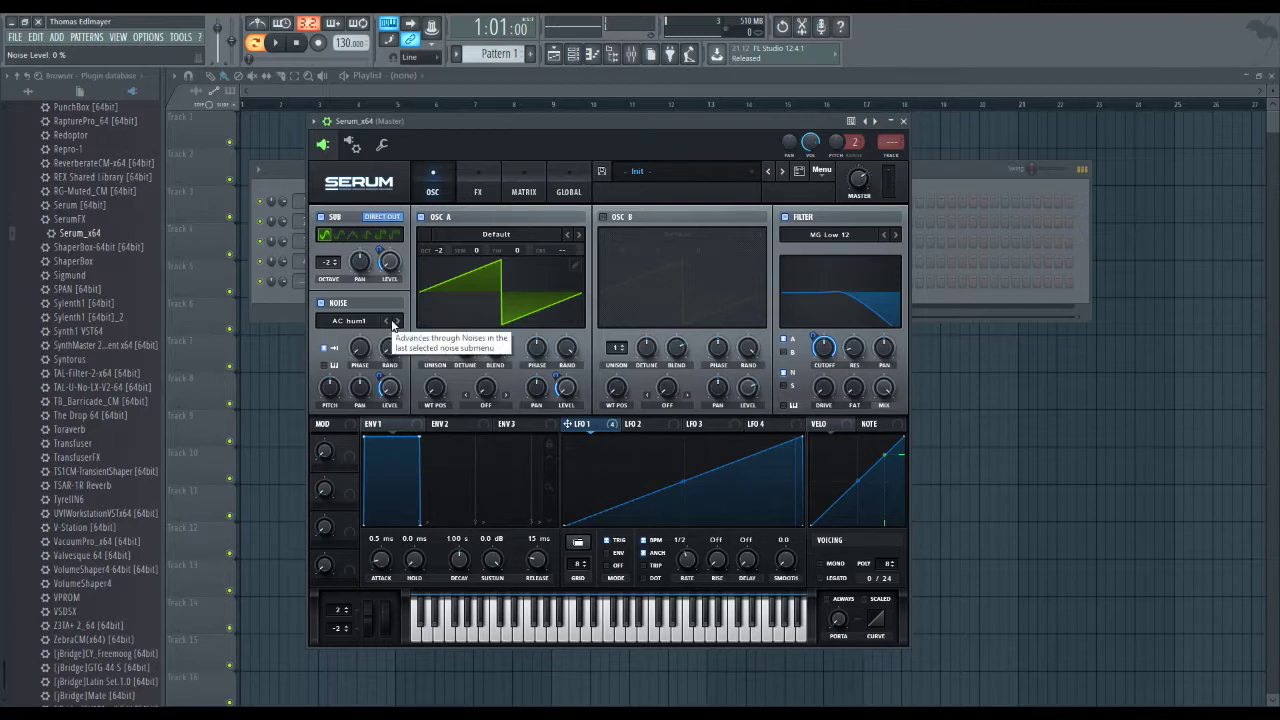
# Adjust LFO 1's amount on oscillator A's level, set its unison to 3 voices, and audition notes
pyautogui.moveTo(558, 383); pyautogui.dragTo(535, 378)
pyautogui.moveTo(445, 349); pyautogui.dragTo(445, 340)
pyautogui.click(604, 627)
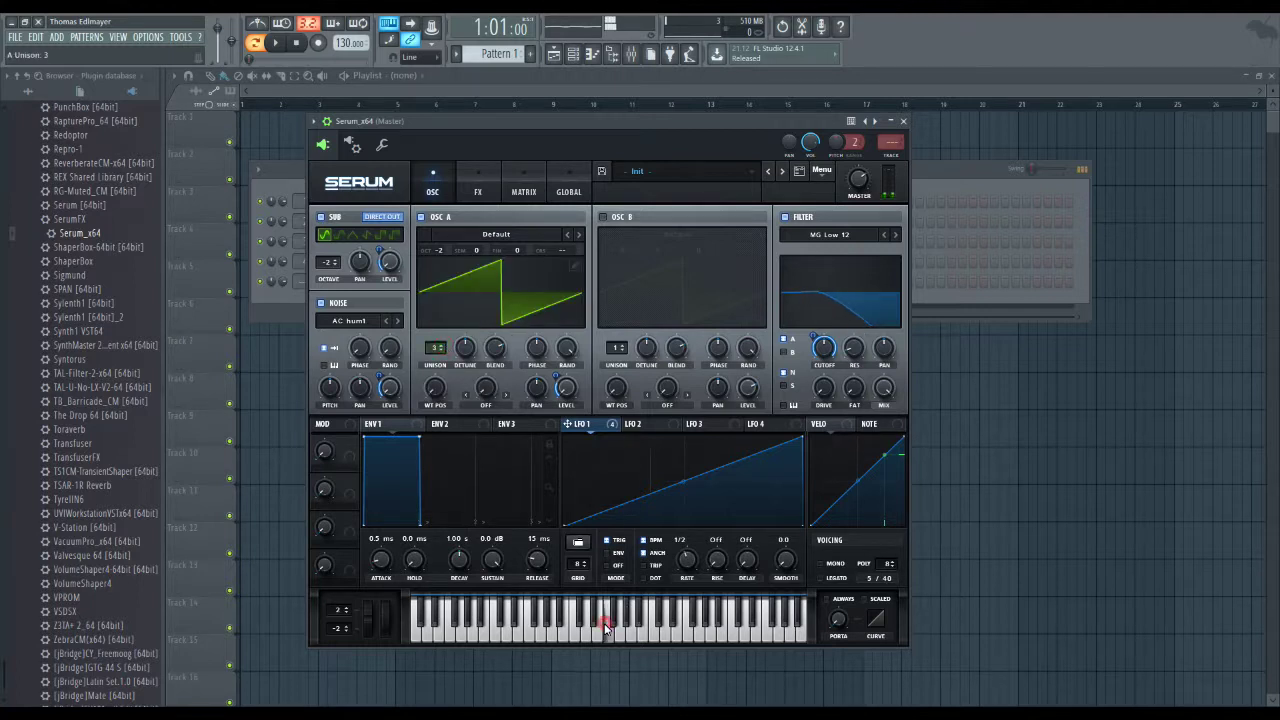
pyautogui.click(502, 640)
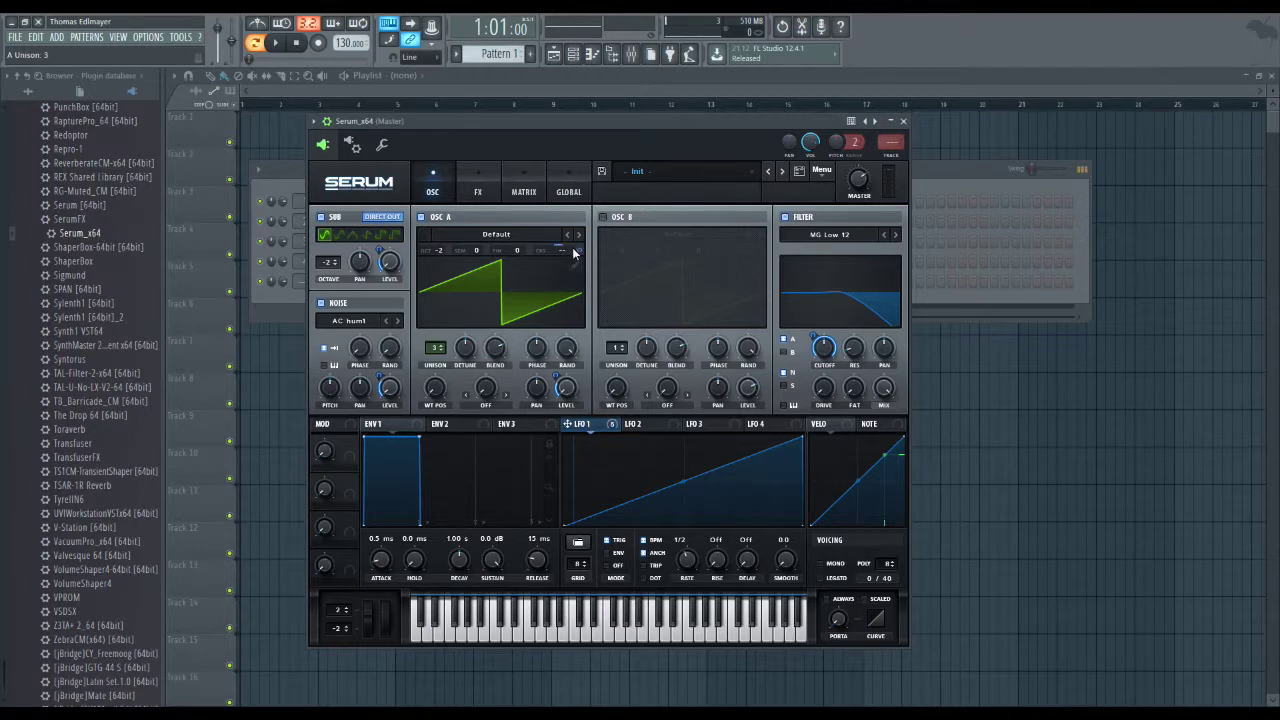
# Modulate oscillator A's coarse pitch with LFO 1 at an amount of 24 and audition notes across the keyboard
pyautogui.moveTo(575, 252); pyautogui.dragTo(577, 247)
pyautogui.click(692, 633)
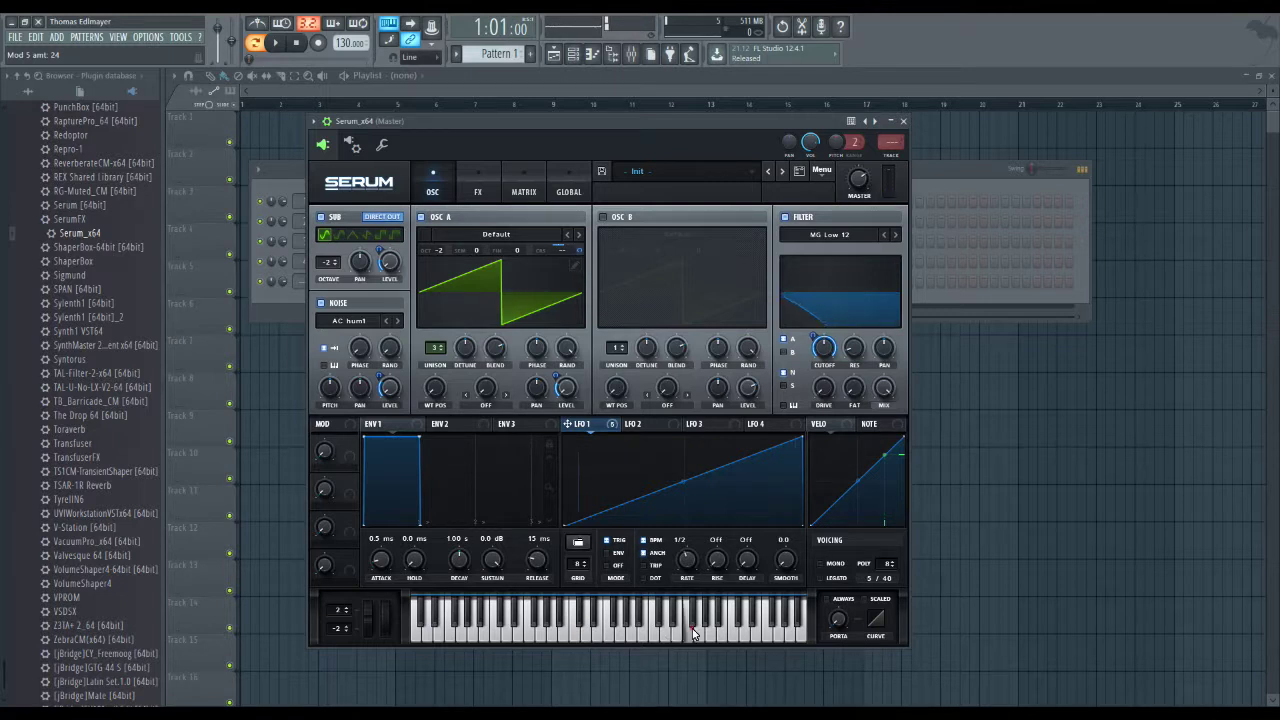
pyautogui.click(514, 635)
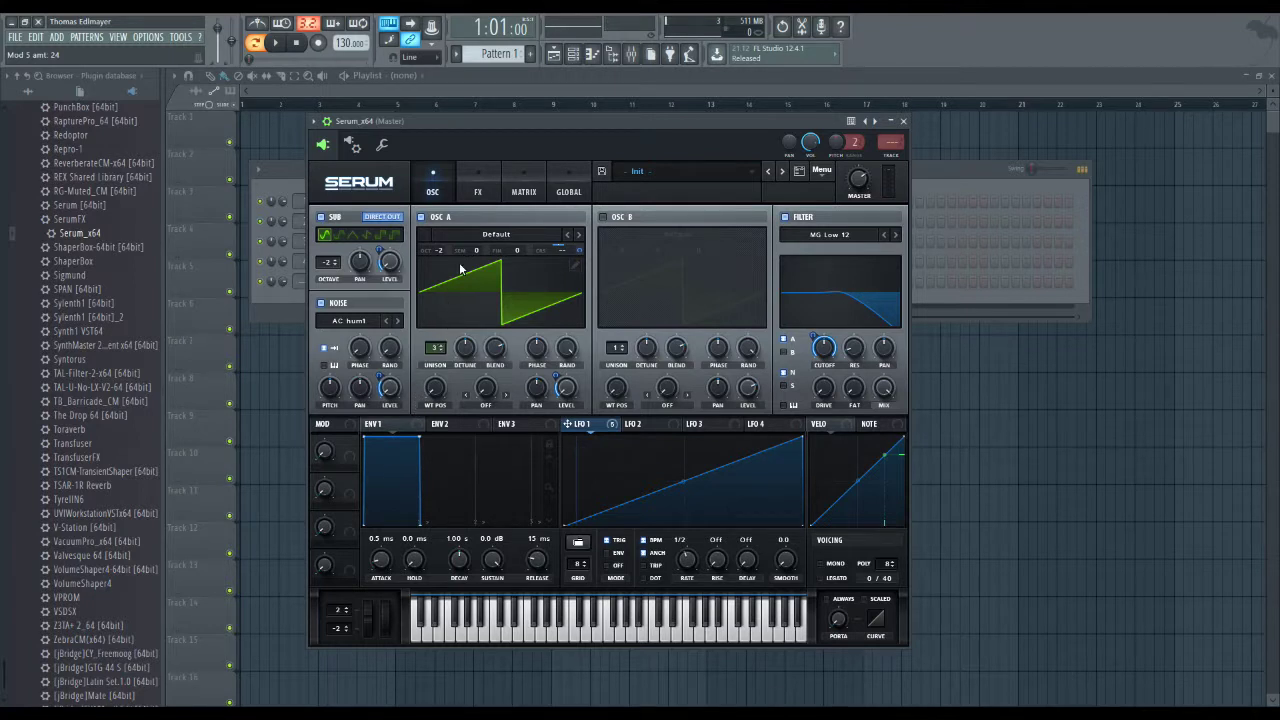
pyautogui.click(765, 630)
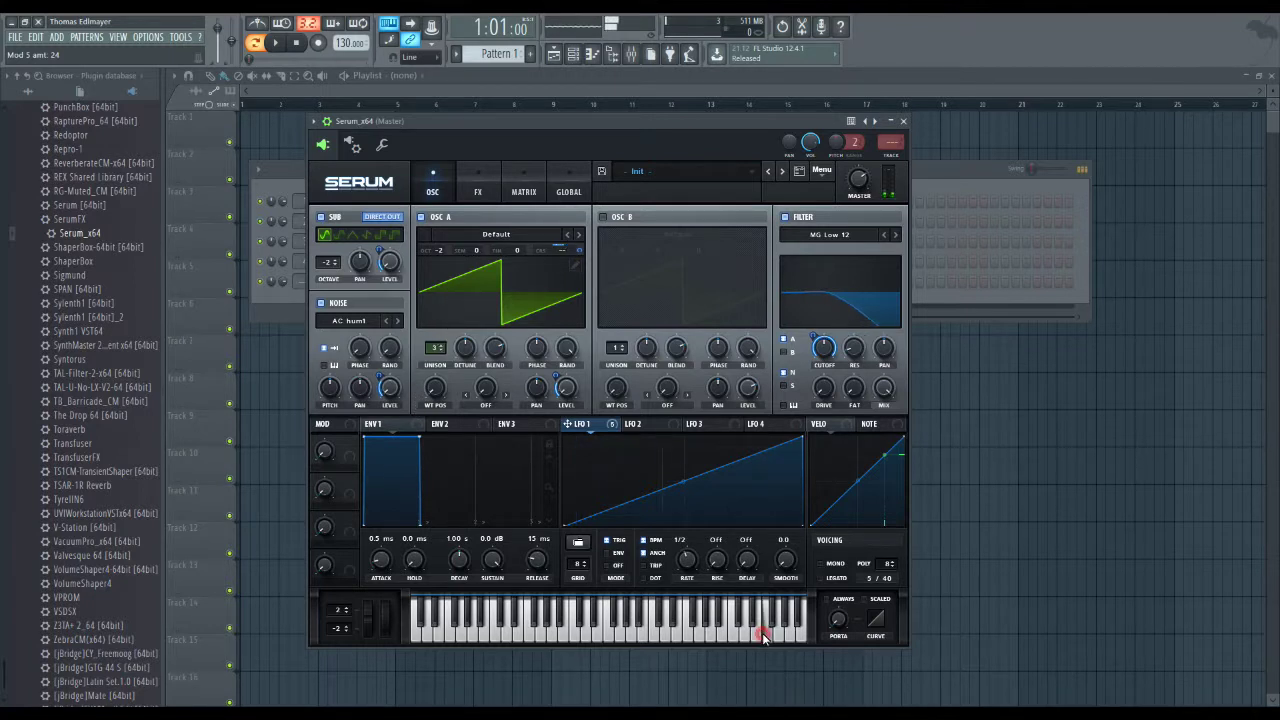
pyautogui.click(497, 640)
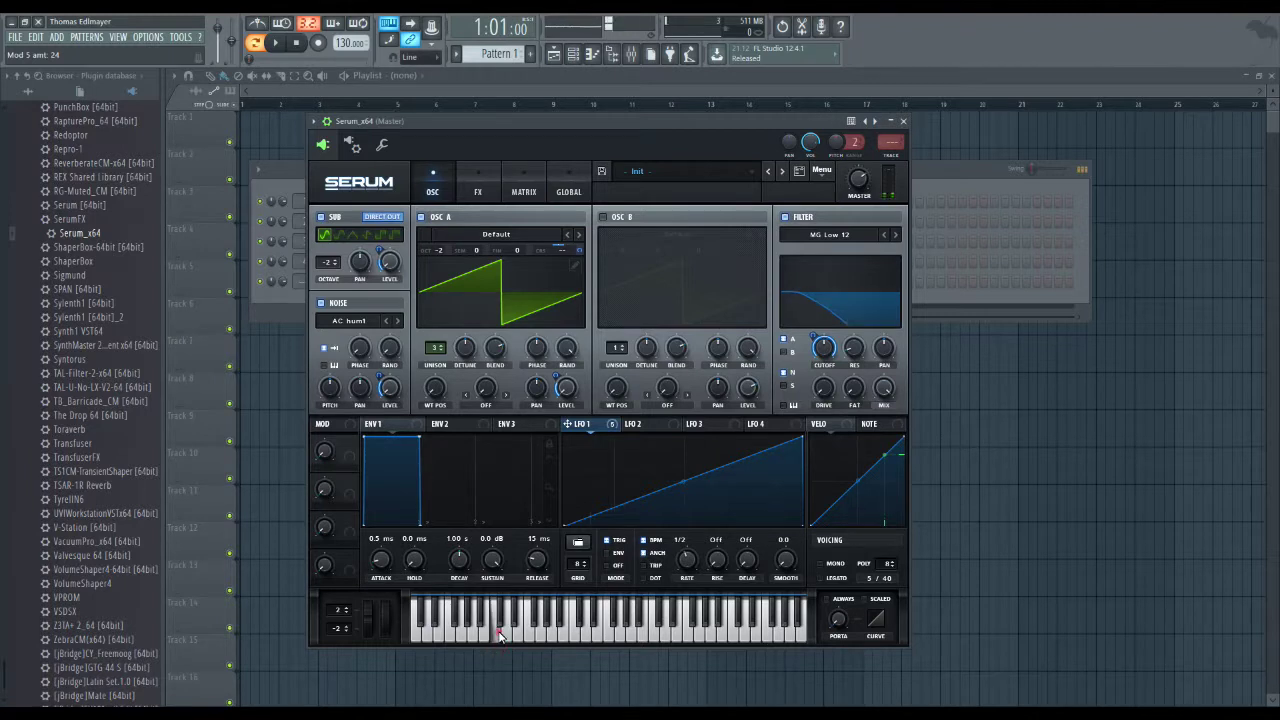
pyautogui.click(575, 632)
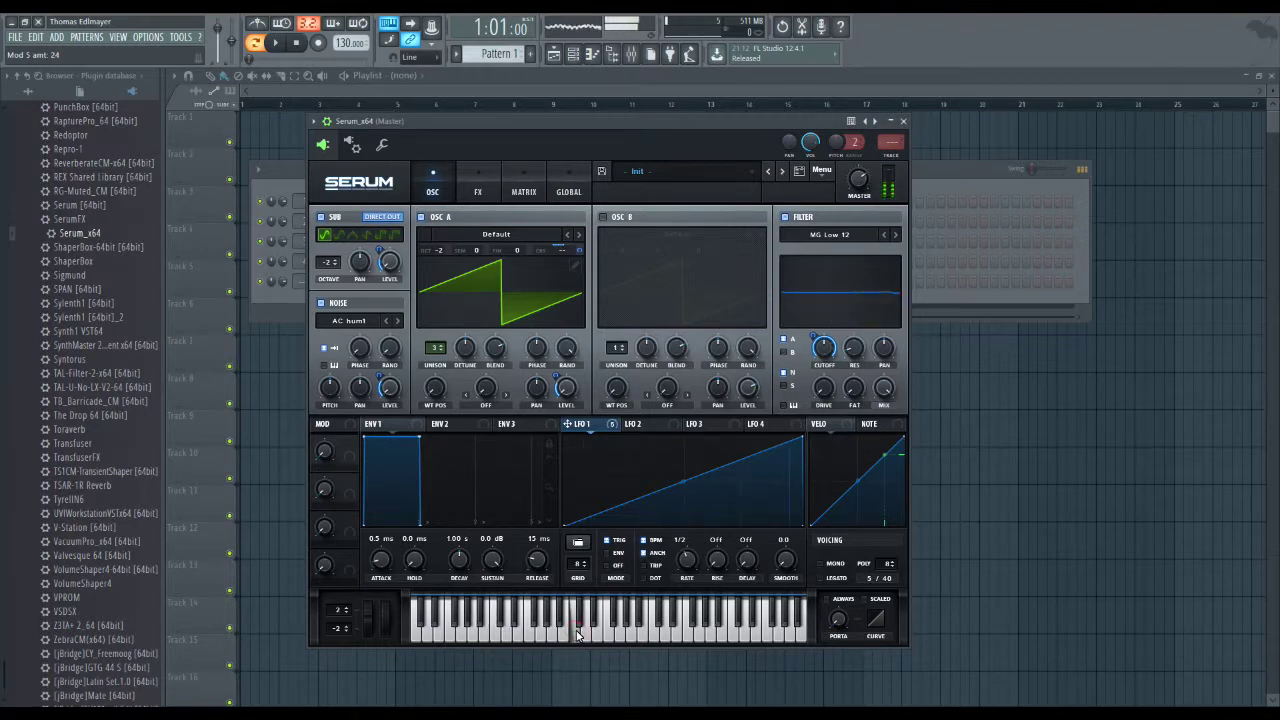
# Lower the EQ's low-band frequency to 130 Hz in the effects chain and audition notes
pyautogui.click(483, 177)
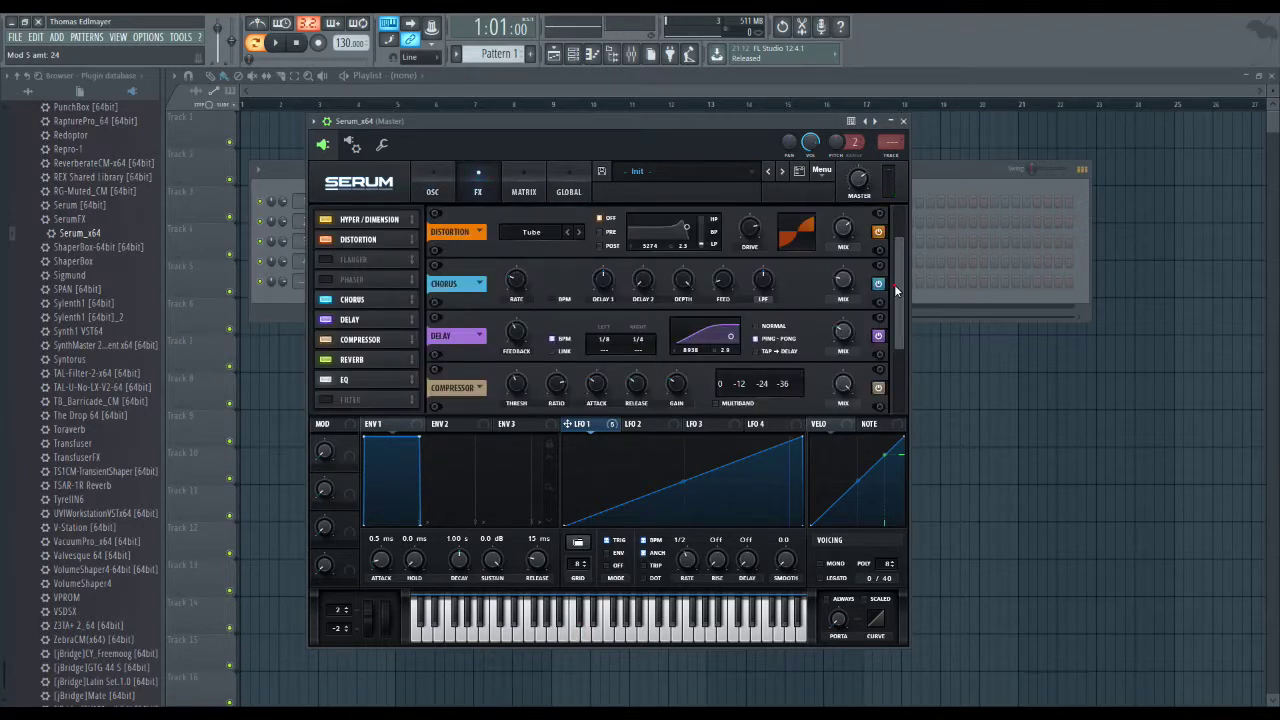
pyautogui.moveTo(896, 290); pyautogui.dragTo(885, 376)
pyautogui.moveTo(518, 395); pyautogui.dragTo(518, 415)
pyautogui.click(644, 622)
pyautogui.click(522, 630)
pyautogui.click(527, 630)
pyautogui.click(551, 634)
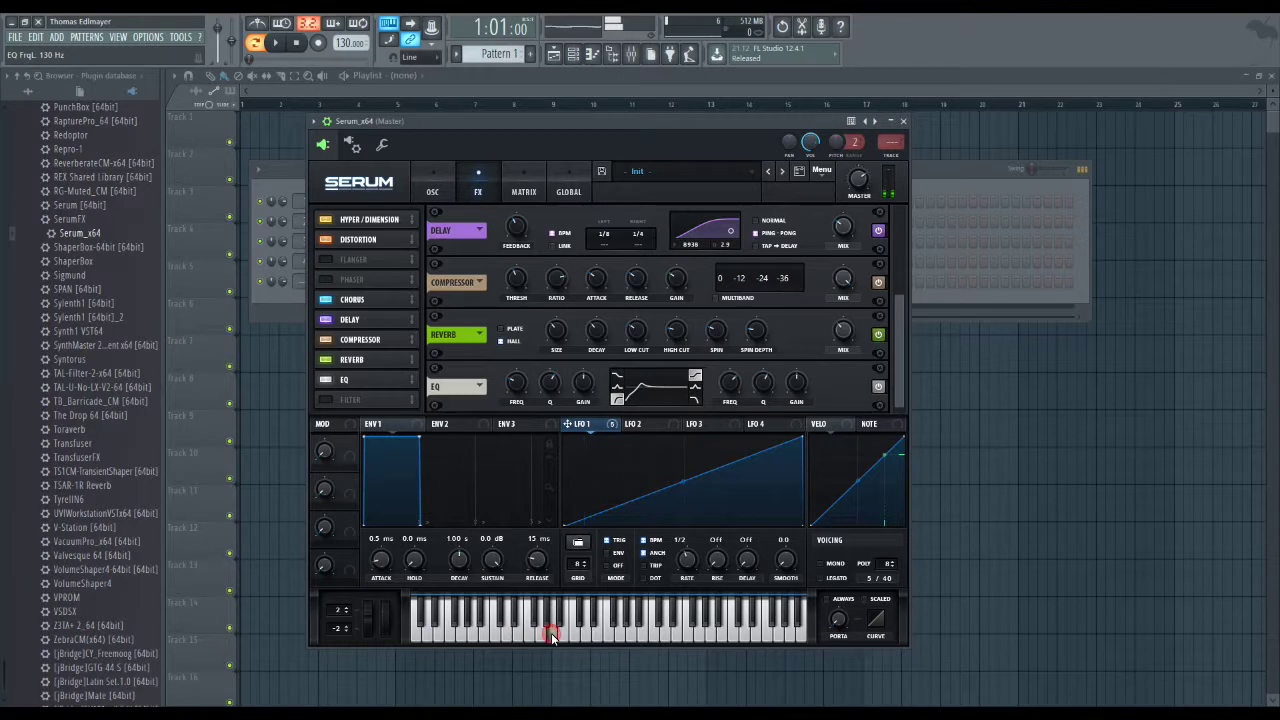
# Switch oscillator A's wavetable to Basic Mini, reduce its unison to 1 voice, and audition notes
pyautogui.click(430, 182)
pyautogui.click(579, 235)
pyautogui.click(579, 235)
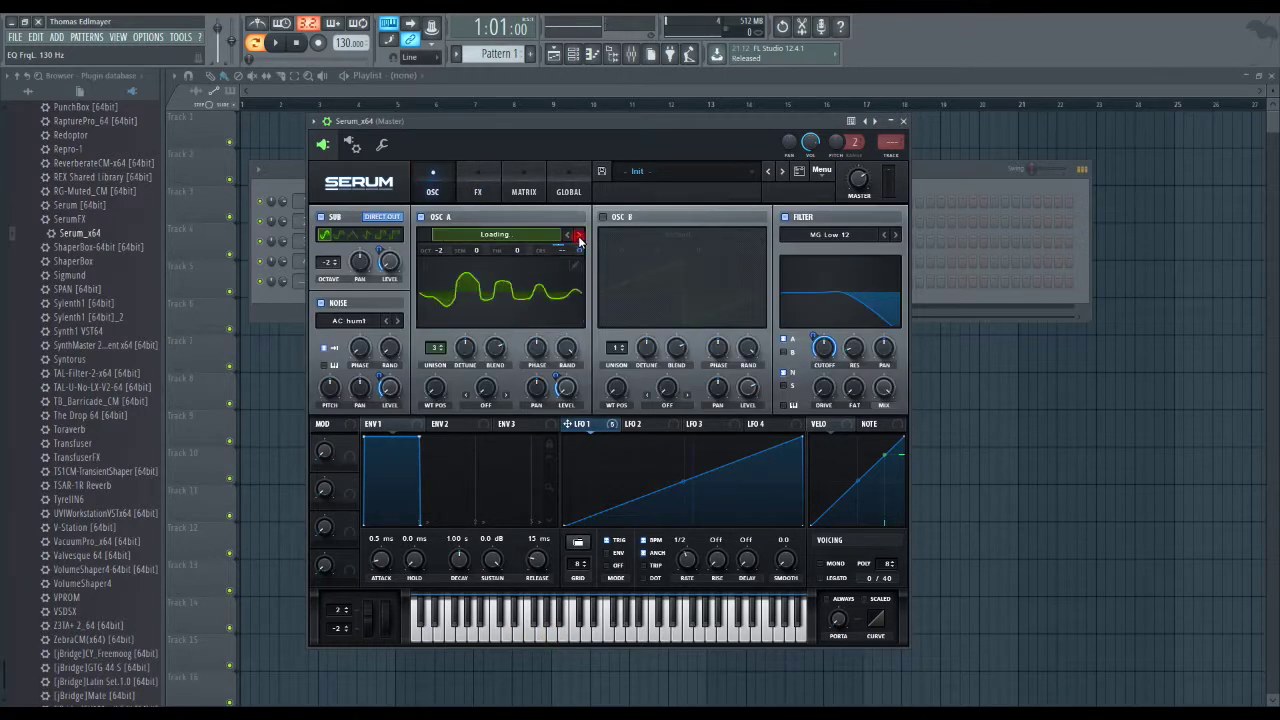
pyautogui.click(579, 235)
pyautogui.click(579, 632)
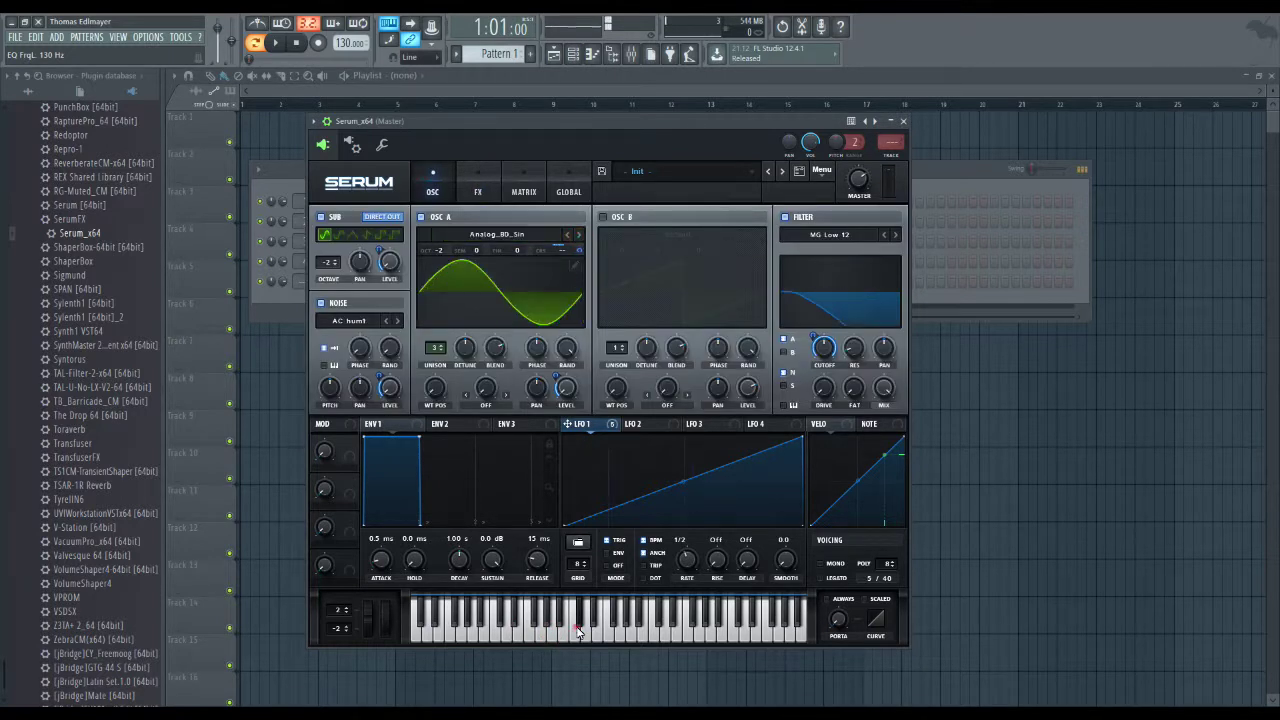
pyautogui.click(579, 236)
pyautogui.moveTo(441, 349); pyautogui.dragTo(440, 360)
pyautogui.click(631, 635)
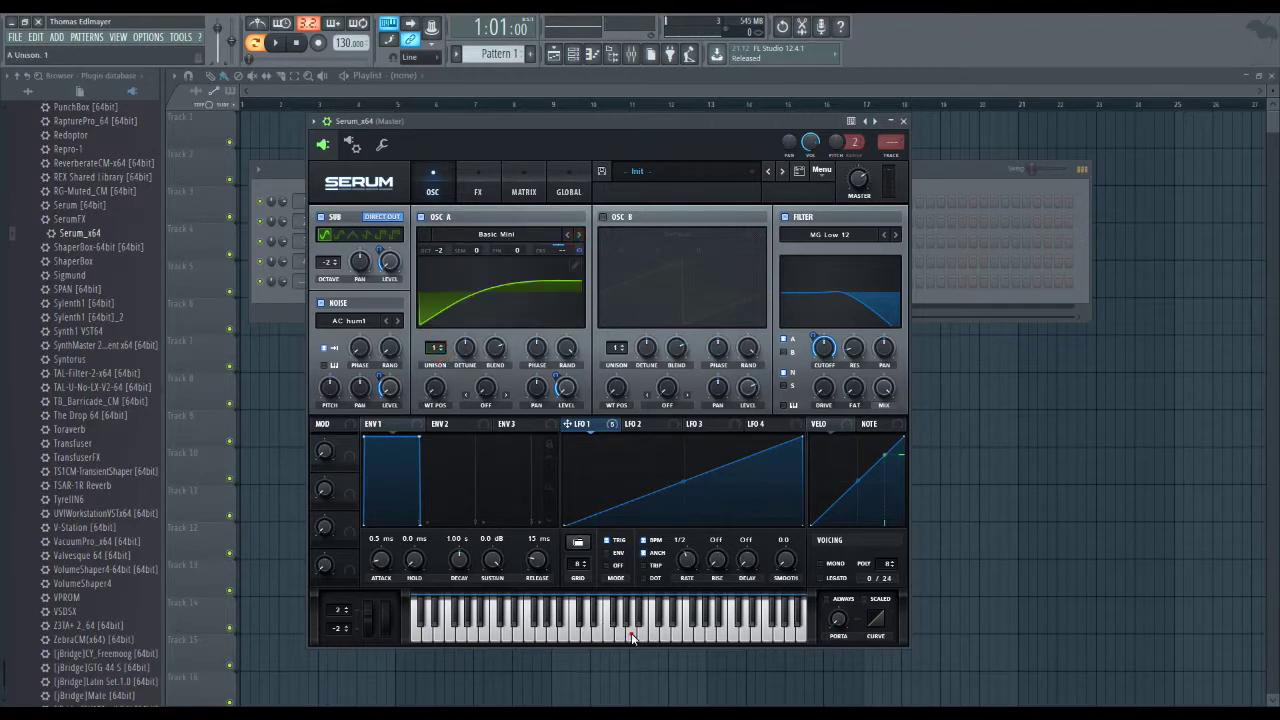
pyautogui.click(580, 622)
# Change the filter type to MG Low 24, adjust its cutoff to 57 Hz, and audition notes
pyautogui.click(895, 236)
pyautogui.click(895, 236)
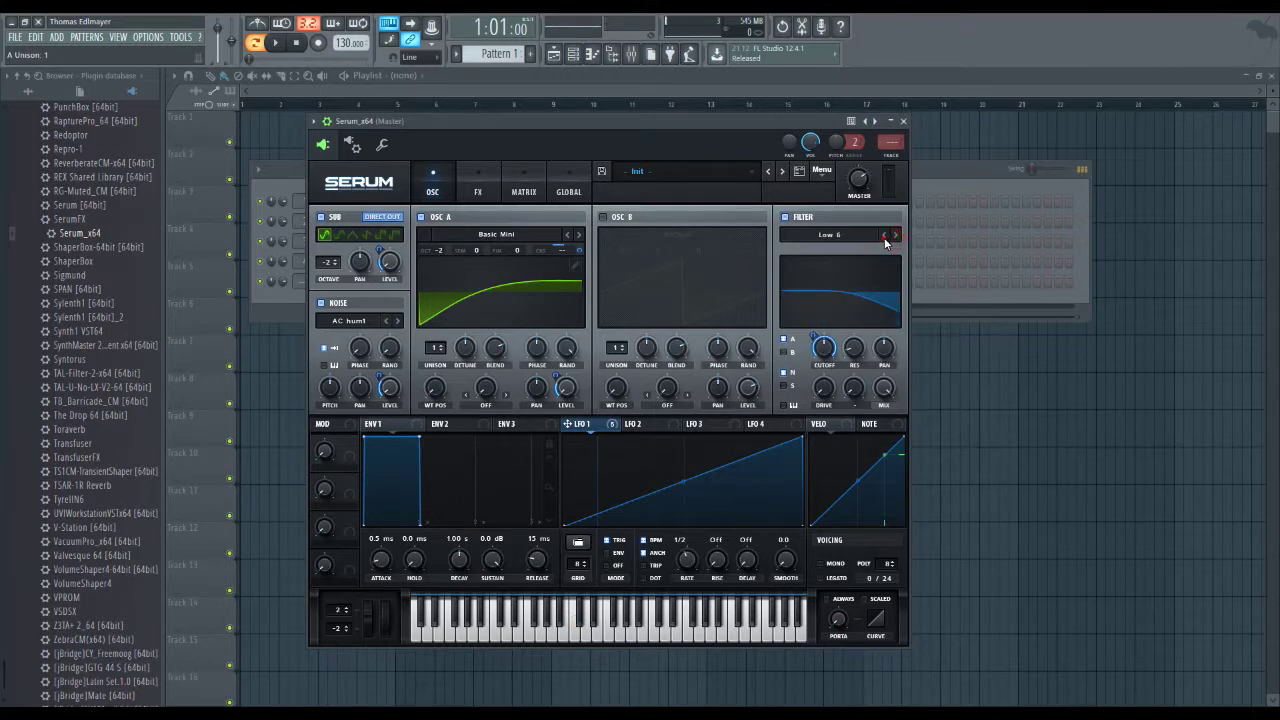
pyautogui.click(884, 236)
pyautogui.moveTo(826, 348); pyautogui.dragTo(826, 318)
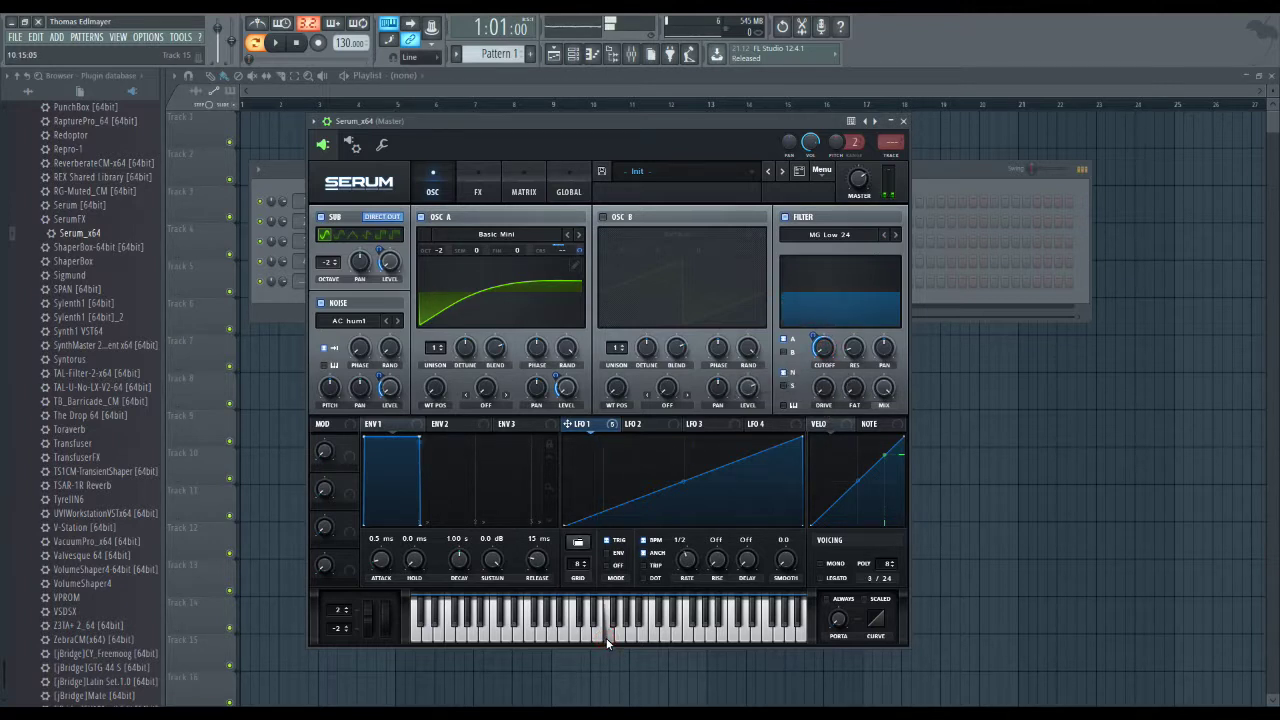
pyautogui.moveTo(823, 348); pyautogui.dragTo(827, 323)
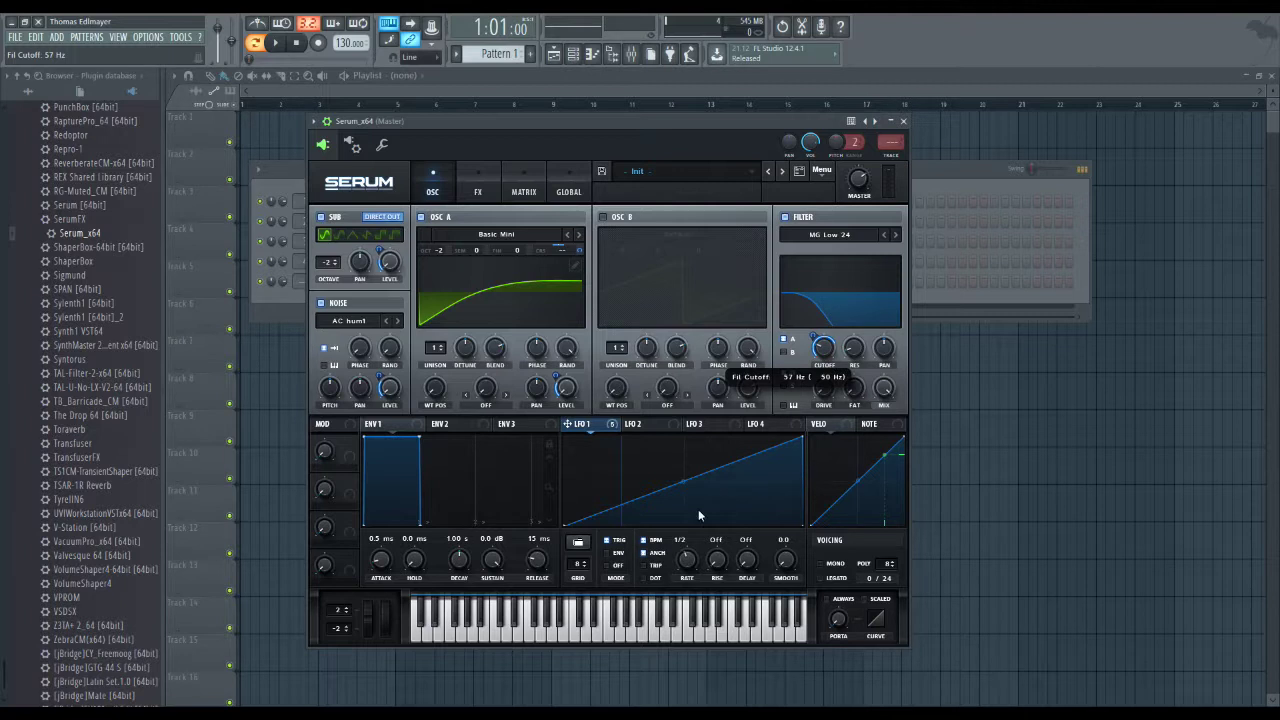
pyautogui.click(608, 632)
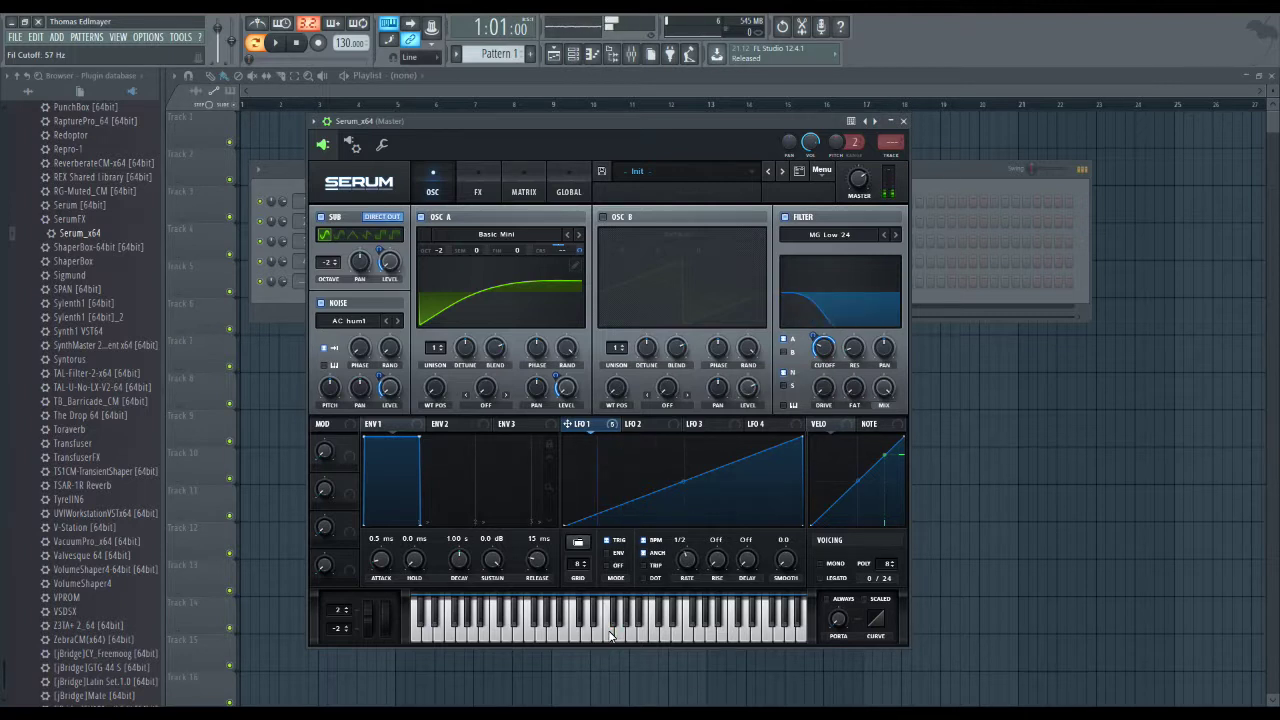
# Raise the filter cutoff to 358 Hz and audition higher notes
pyautogui.moveTo(823, 347); pyautogui.dragTo(815, 286)
pyautogui.moveTo(819, 347); pyautogui.dragTo(816, 335)
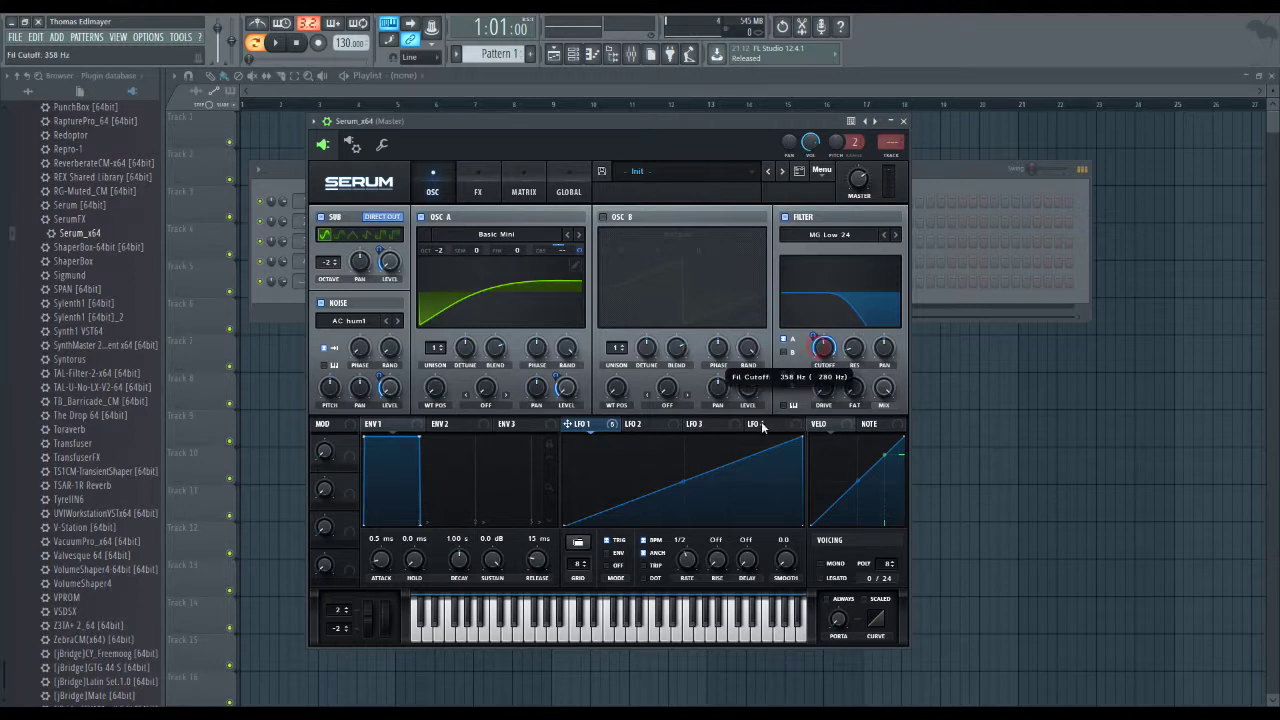
pyautogui.click(686, 631)
pyautogui.click(677, 636)
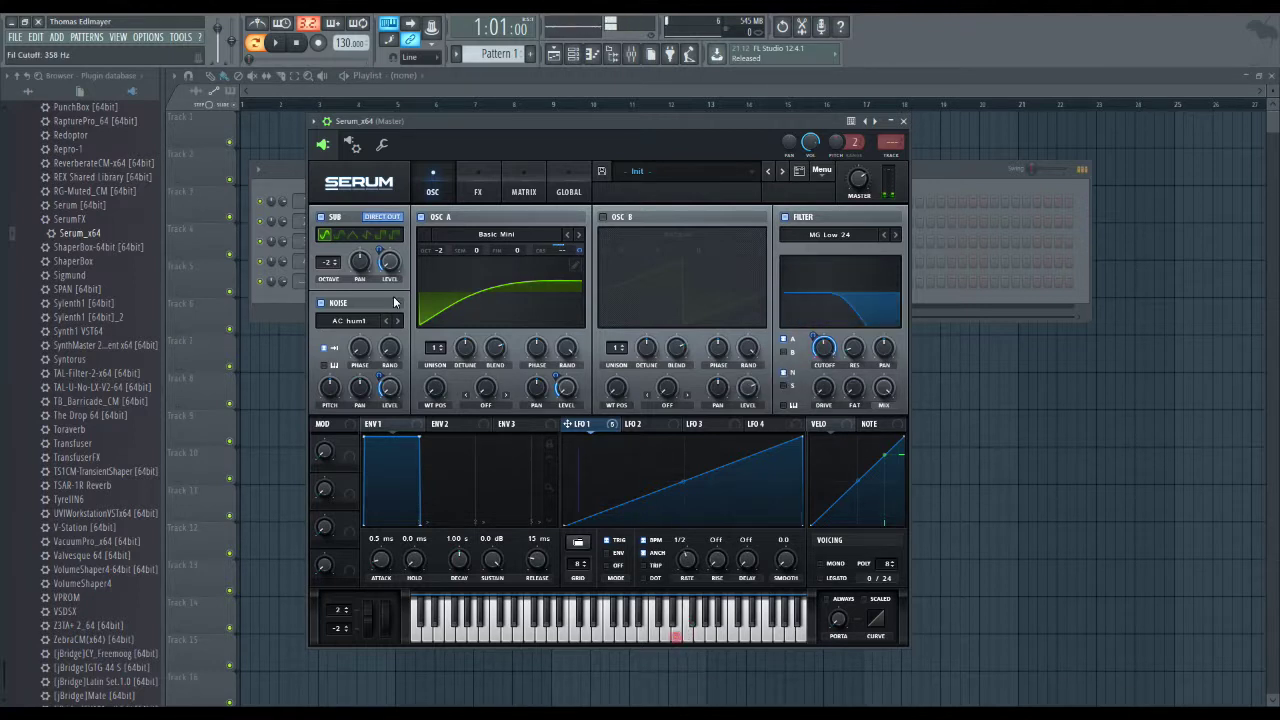
# Set the sub oscillator's shape to triangle, turn off its direct output, and audition notes
pyautogui.click(348, 240)
pyautogui.click(351, 236)
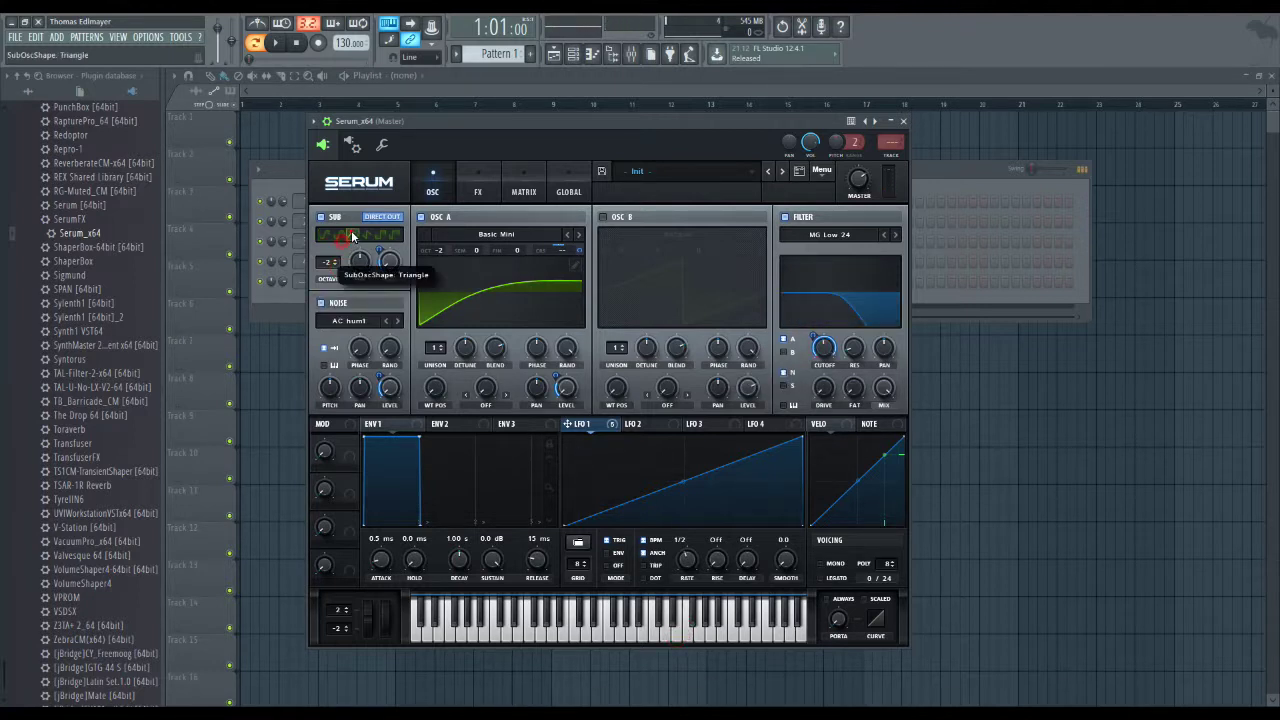
pyautogui.click(583, 631)
pyautogui.click(388, 217)
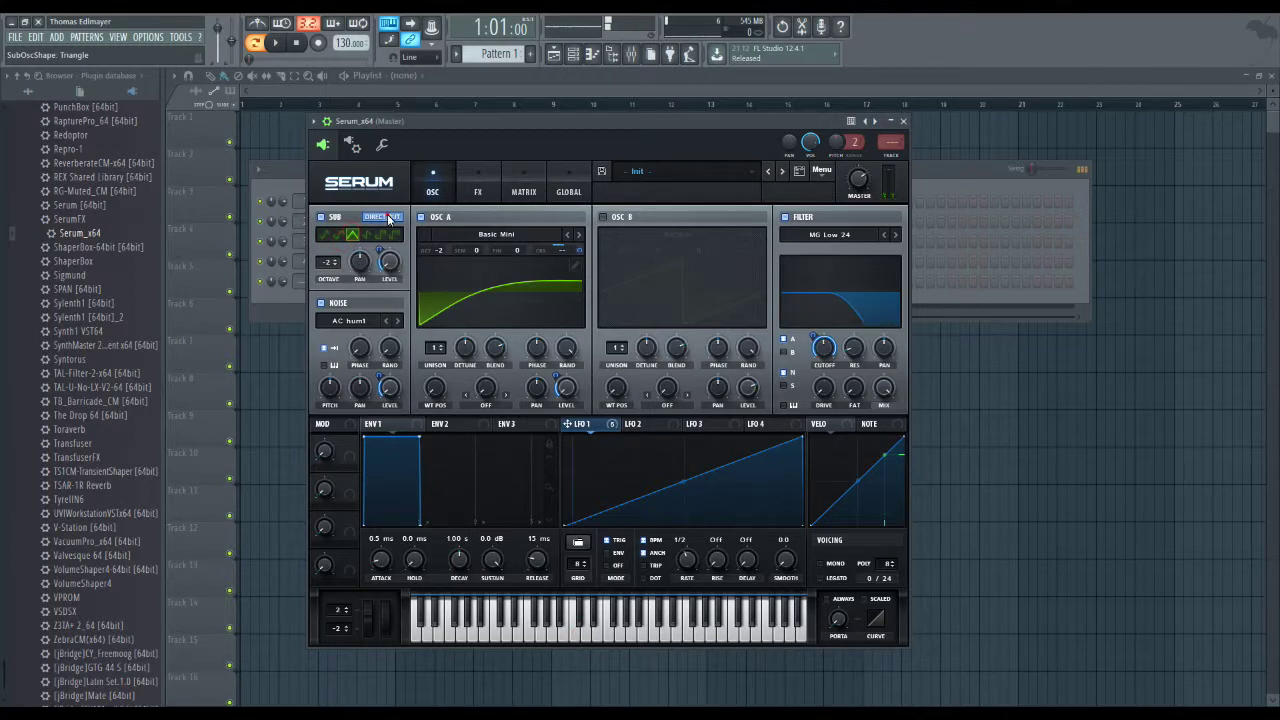
pyautogui.click(560, 626)
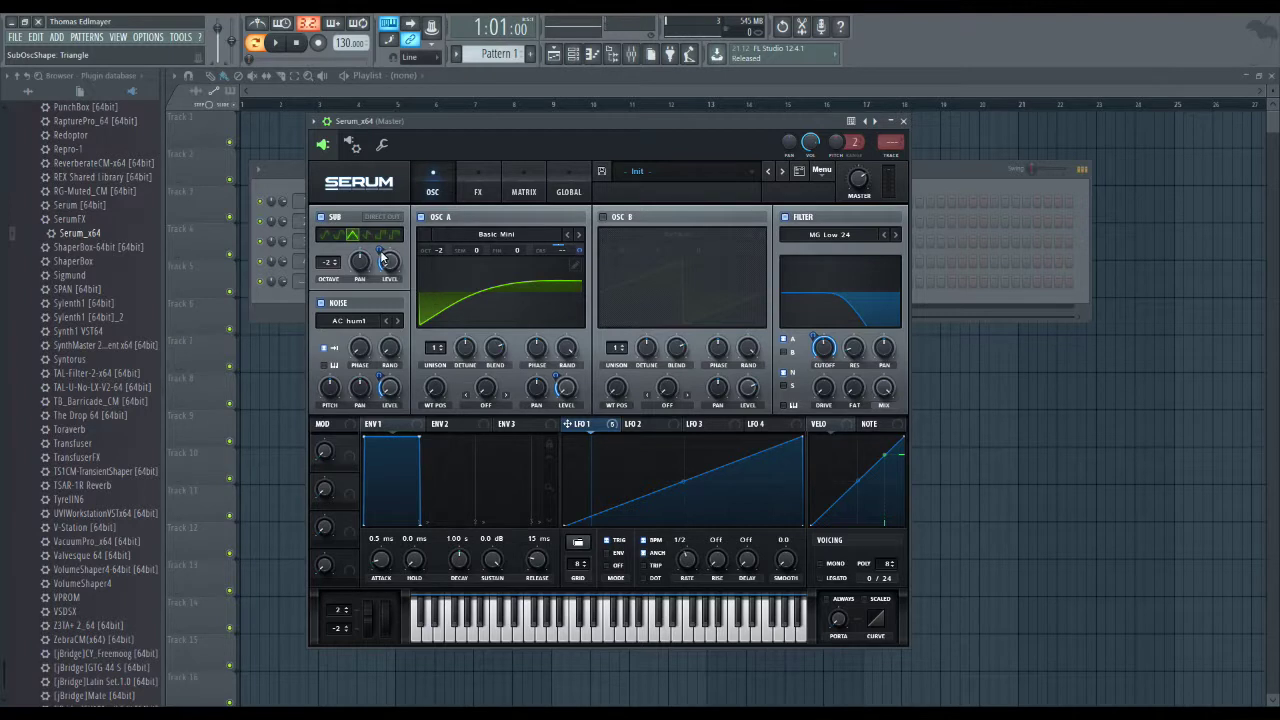
# Set LFO 1's modulation of the sub level to 18 and LFO 1's rate to 2 bars
pyautogui.moveTo(382, 257); pyautogui.dragTo(384, 260)
pyautogui.click(646, 424)
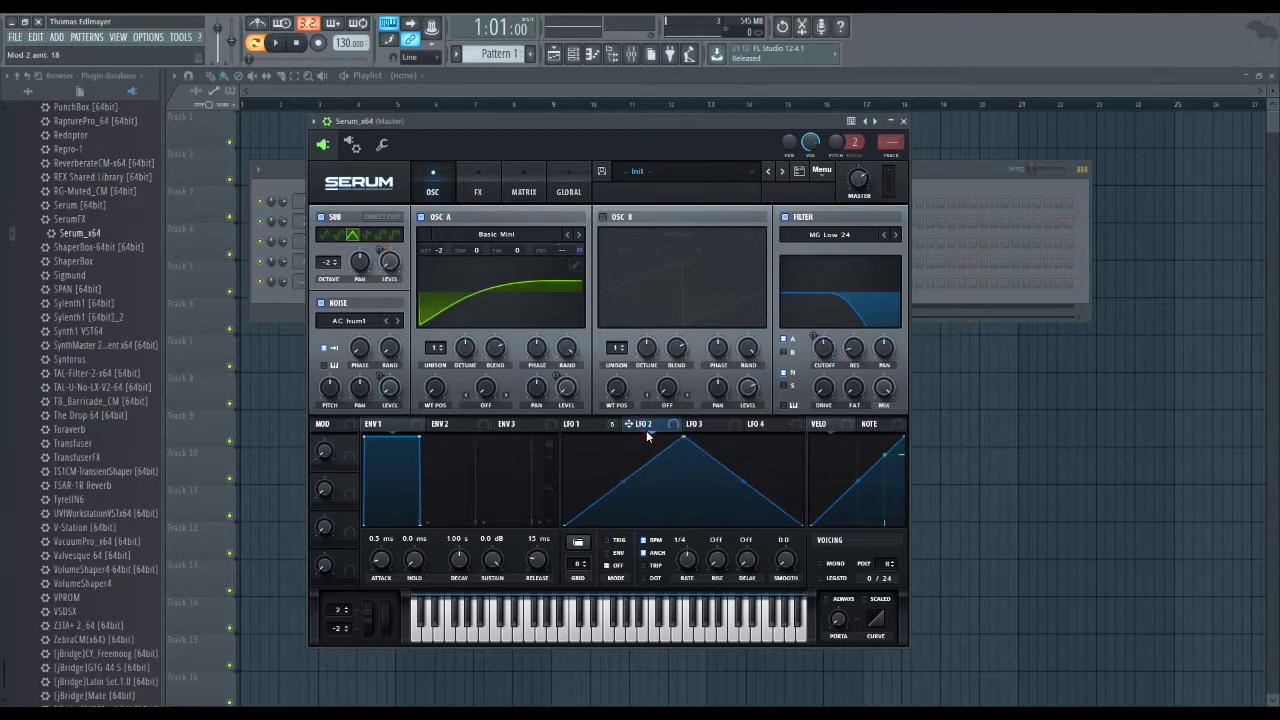
pyautogui.click(582, 424)
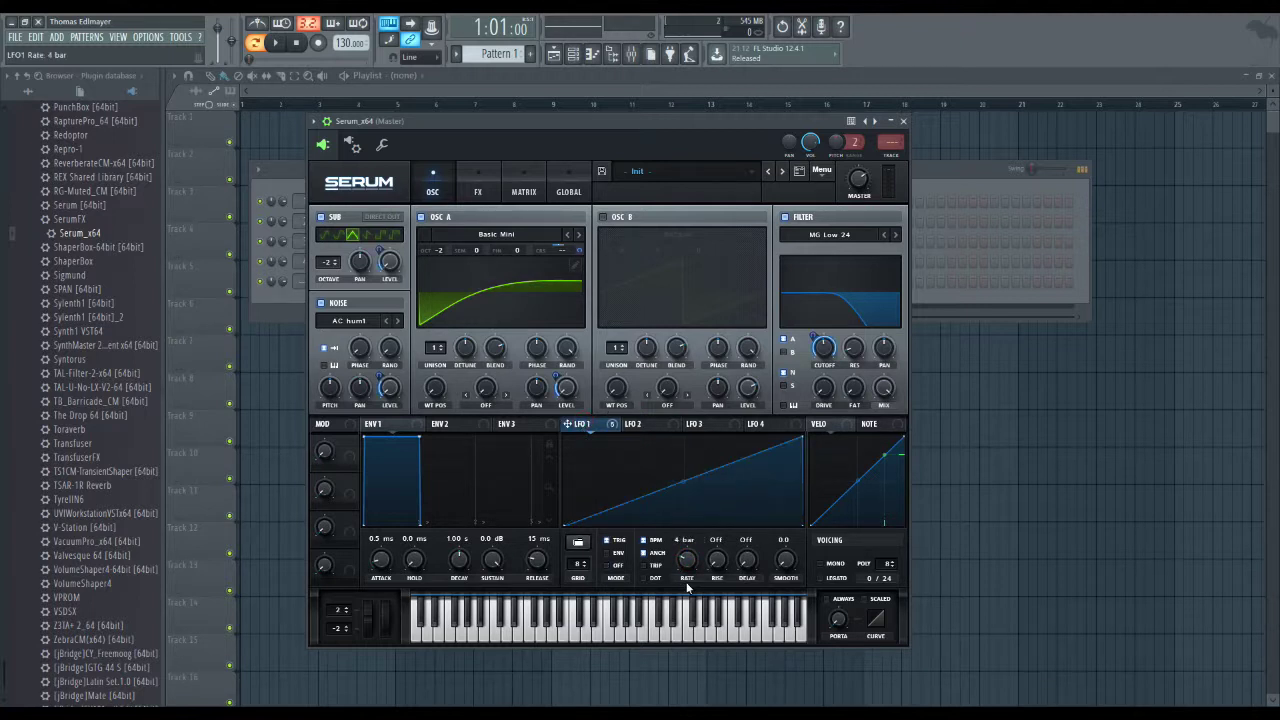
# Modulate the filter cutoff with LFO 2, audition a note, and set the modulation amount to 32
pyautogui.click(645, 425)
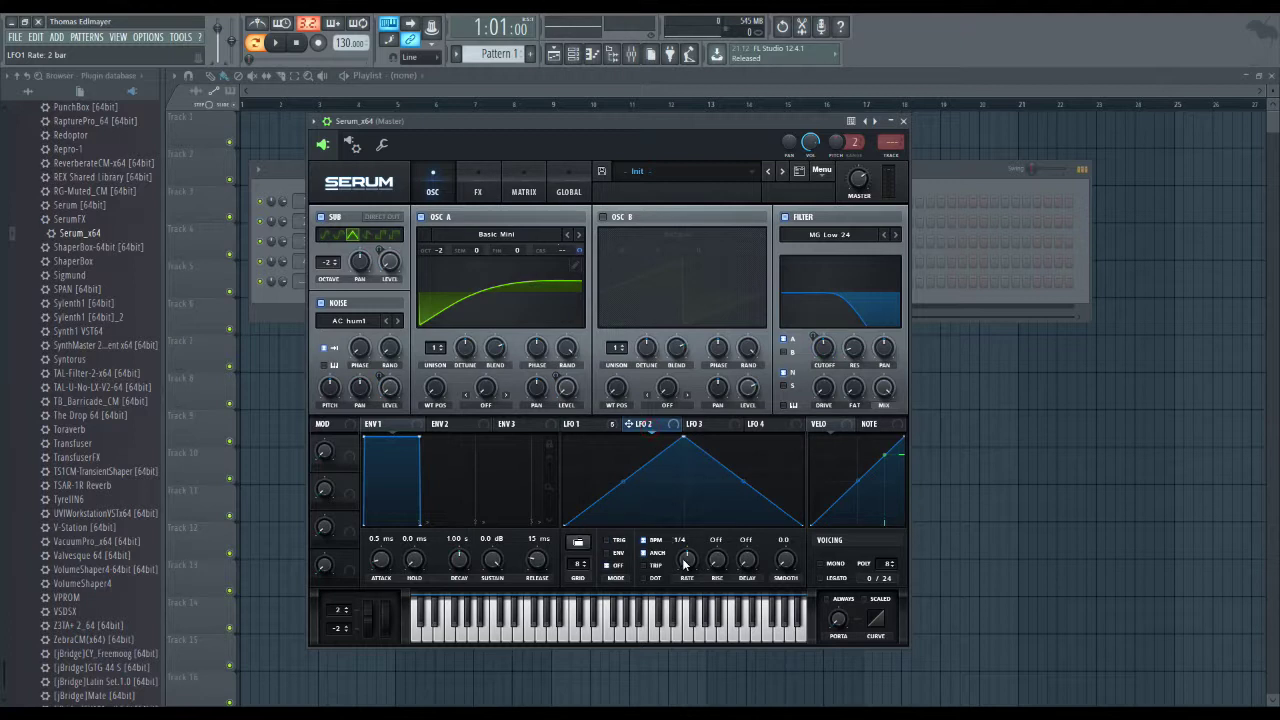
pyautogui.moveTo(641, 431); pyautogui.dragTo(822, 347)
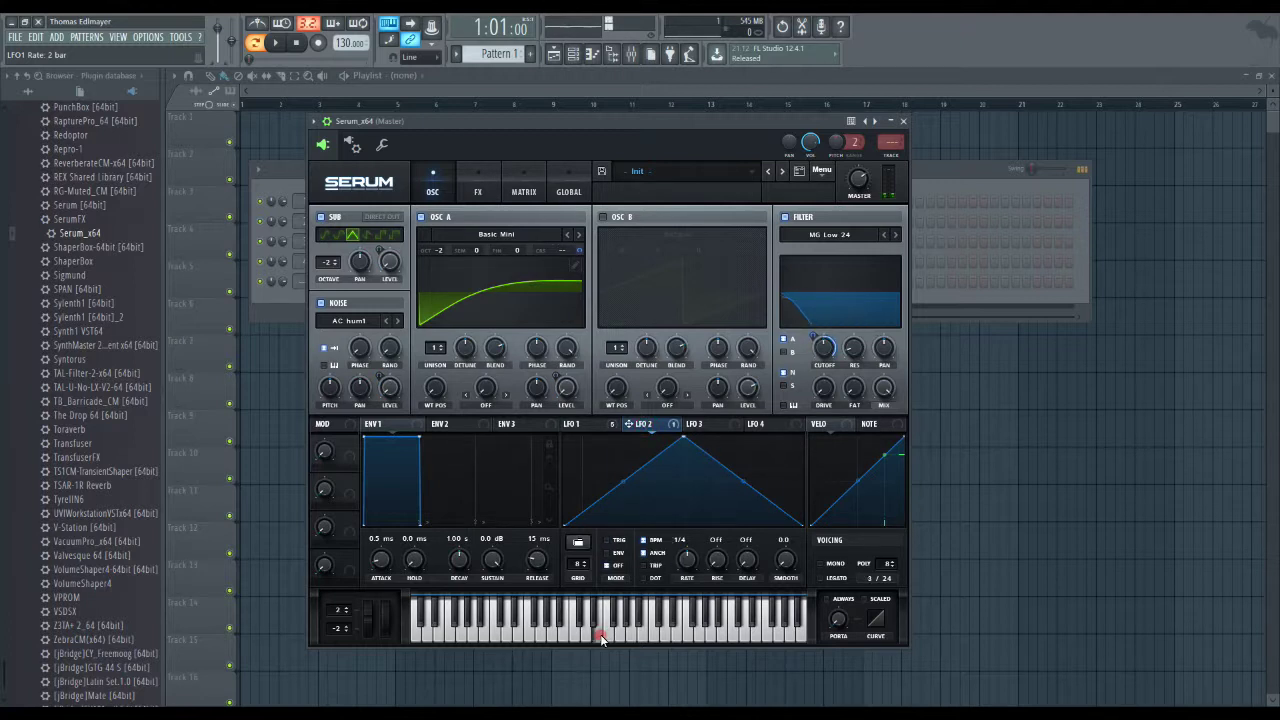
pyautogui.moveTo(826, 352)
pyautogui.mouseDown()
pyautogui.moveTo(826, 392)
pyautogui.moveTo(816, 340)
pyautogui.moveTo(815, 370)
pyautogui.mouseUp()
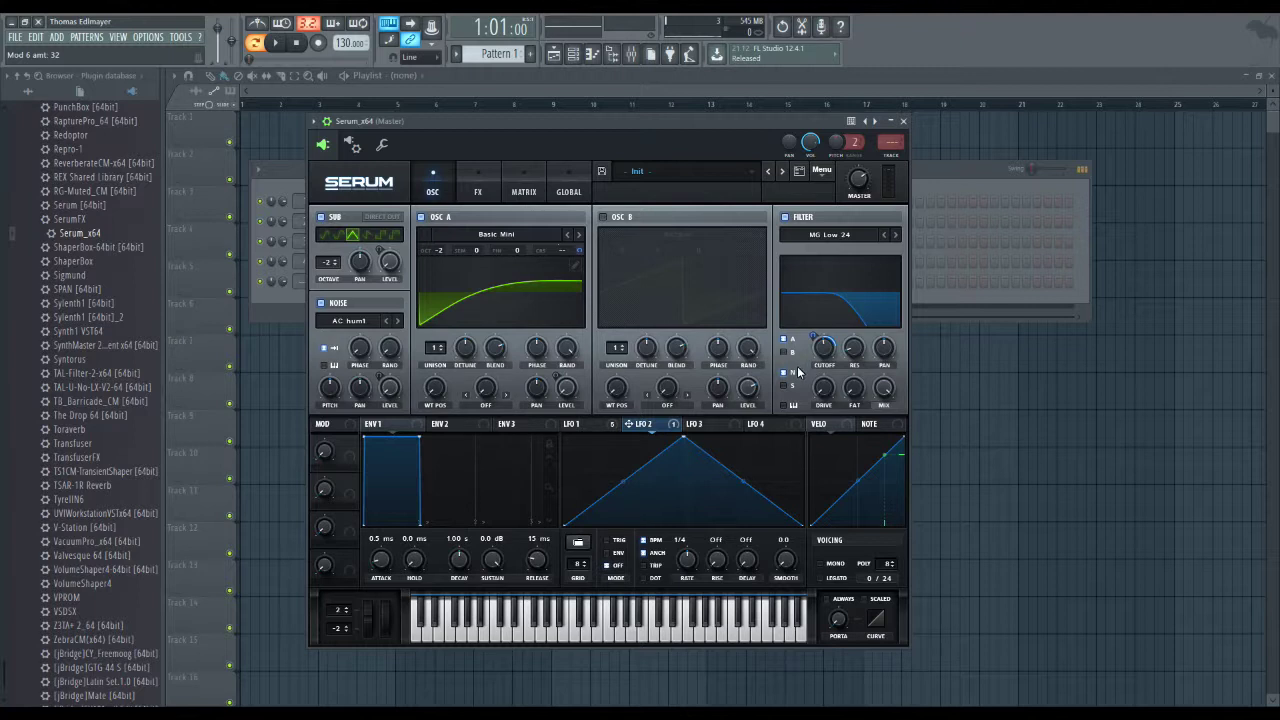
# Route the sub through the filter, set LFO 1's modulation of the sub level to 48, and audition notes
pyautogui.click(784, 386)
pyautogui.click(592, 636)
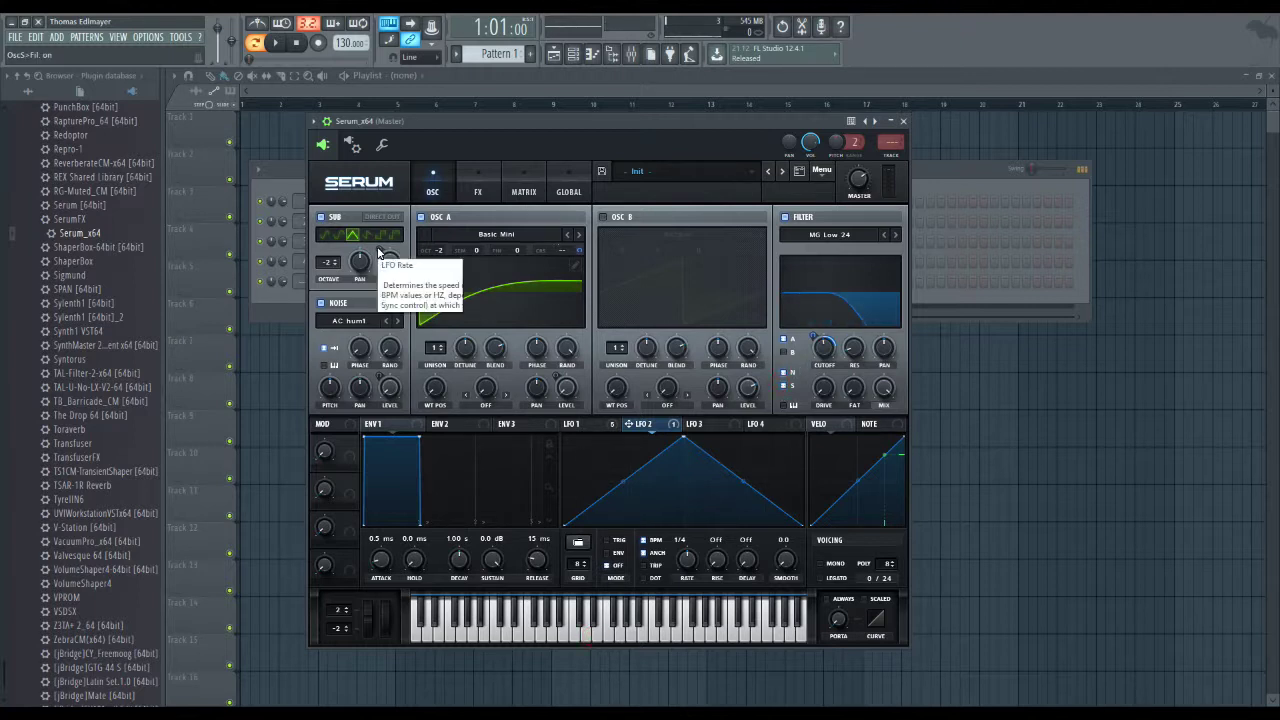
pyautogui.click(585, 424)
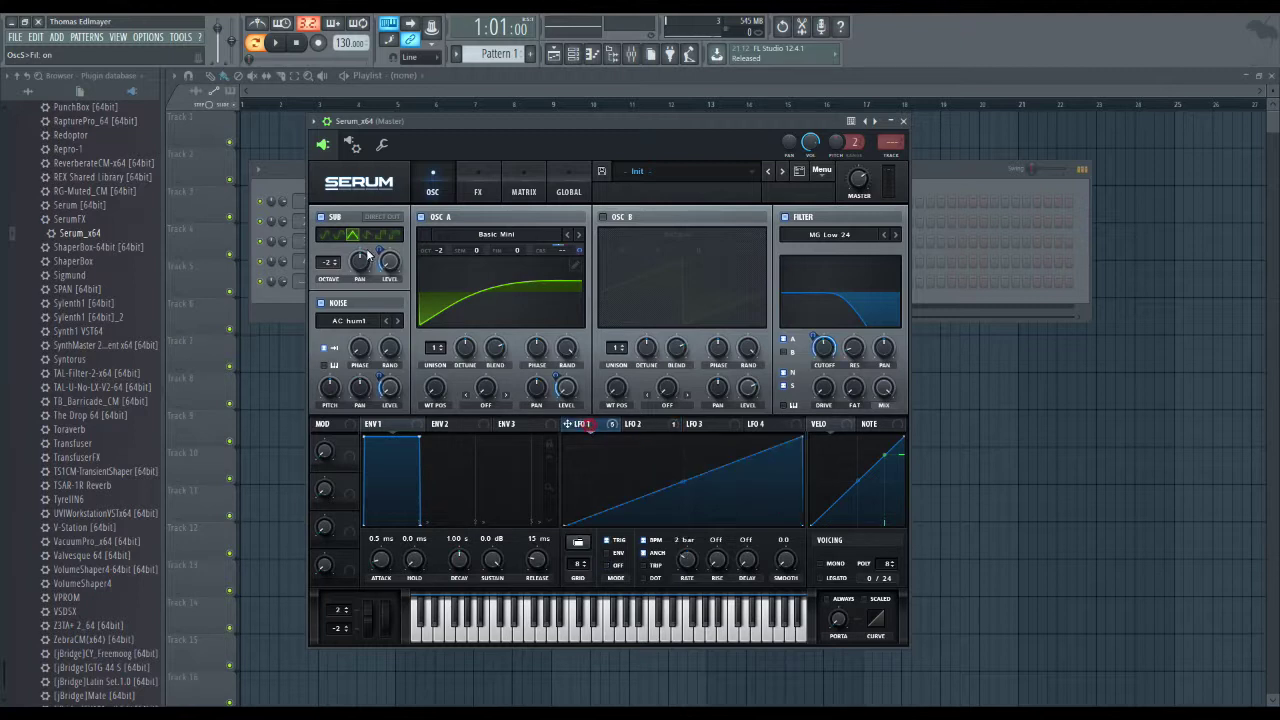
pyautogui.moveTo(378, 258); pyautogui.dragTo(379, 241)
pyautogui.click(606, 630)
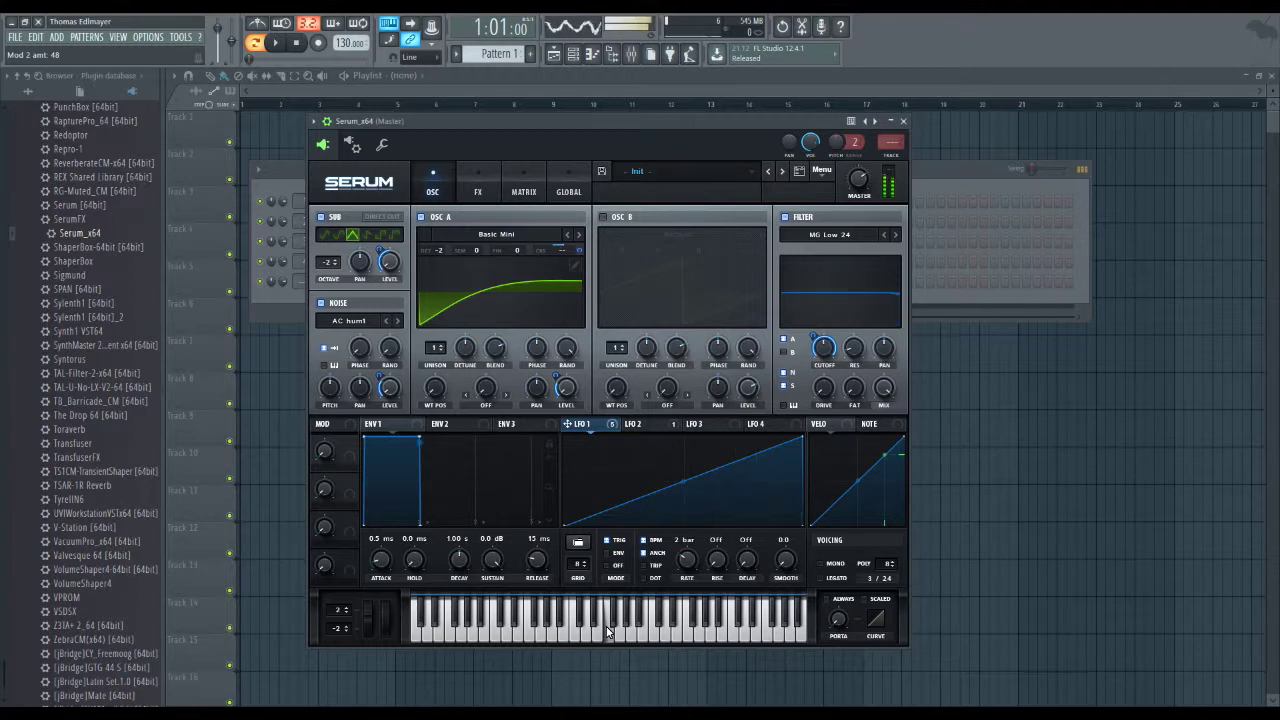
# Raise the EQ's low-band frequency to 1192 Hz, switch the reverb to Plate, and audition a note
pyautogui.click(480, 192)
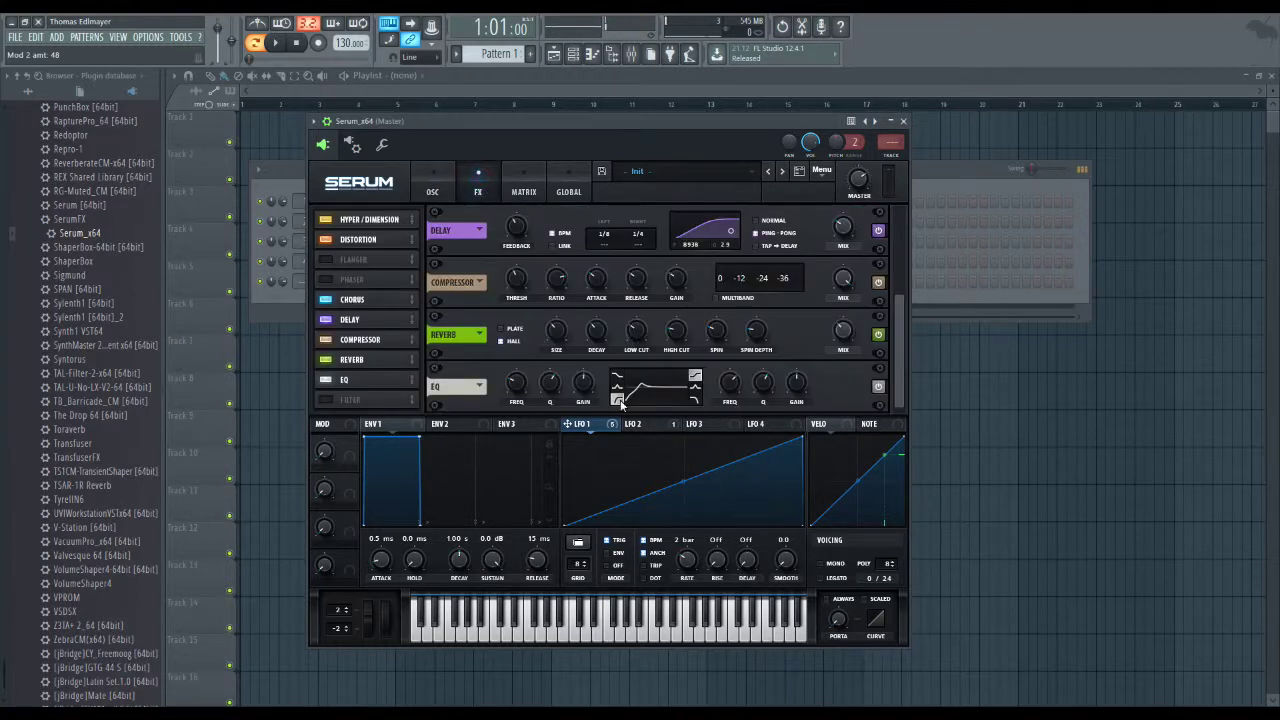
pyautogui.moveTo(516, 382); pyautogui.dragTo(515, 329)
pyautogui.click(513, 329)
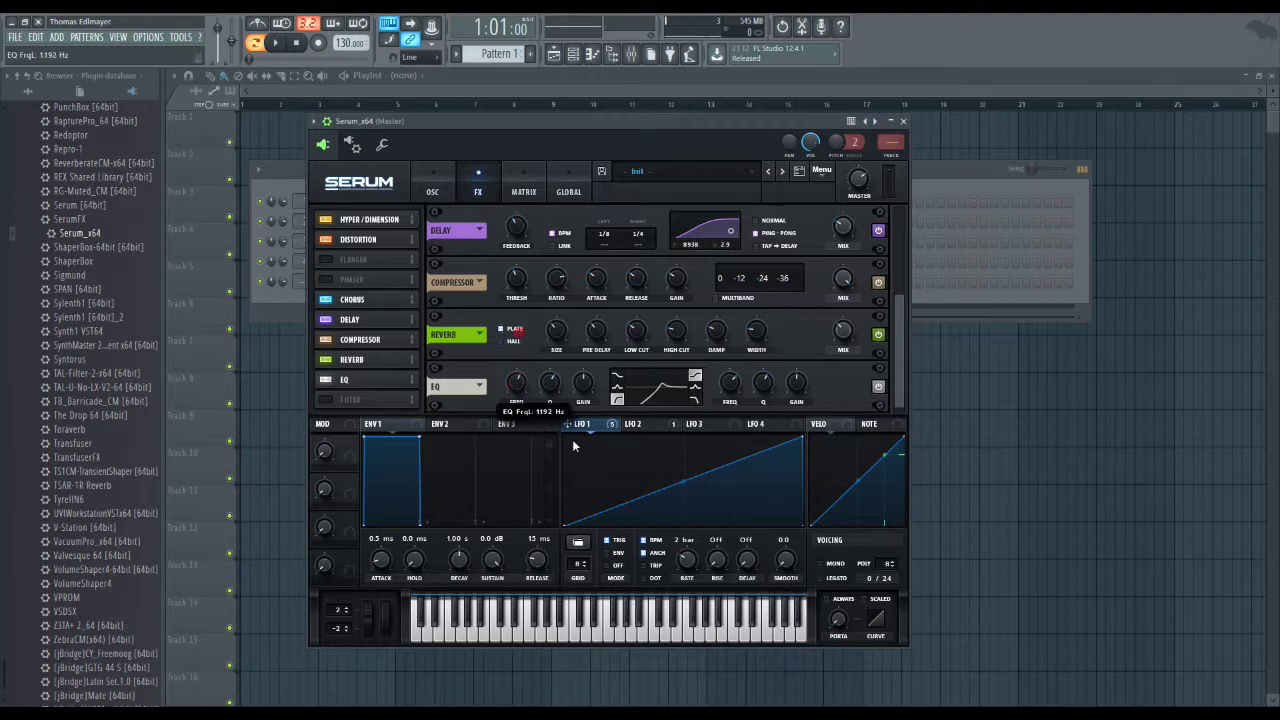
pyautogui.click(615, 637)
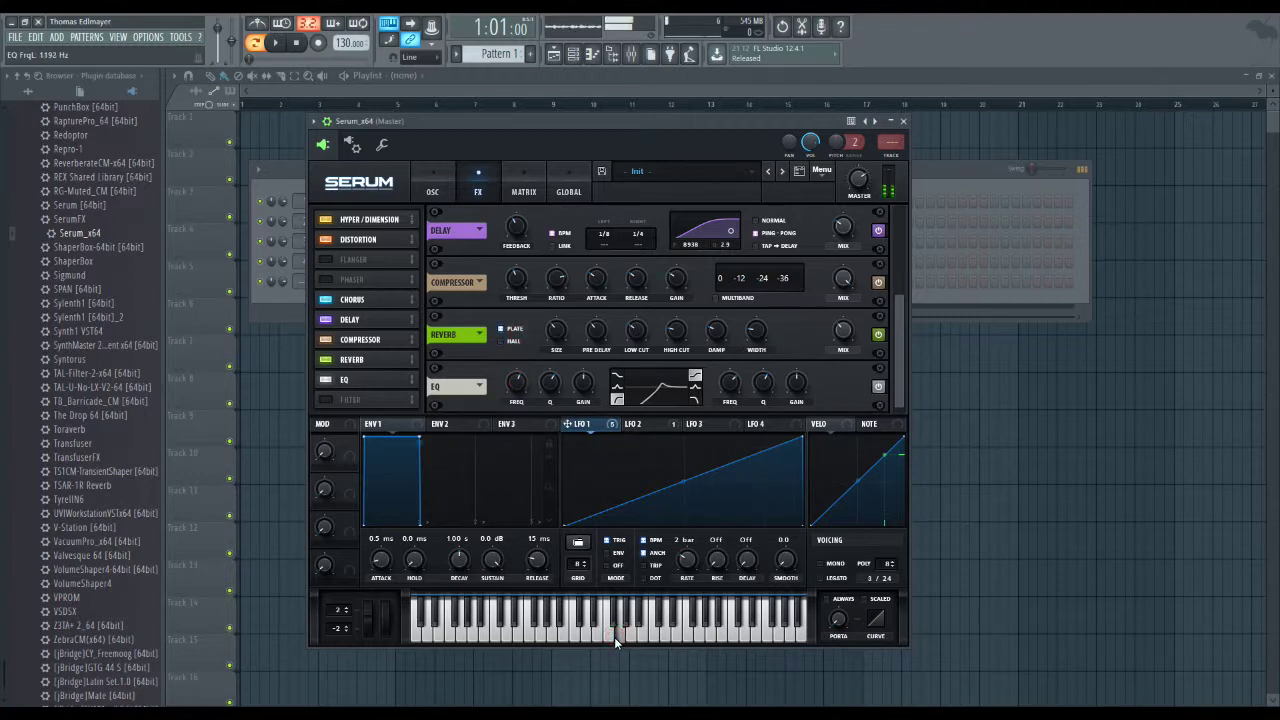
# Increase LFO 1's modulation of oscillator A's coarse pitch to 40 and audition notes
pyautogui.click(632, 424)
pyautogui.click(576, 424)
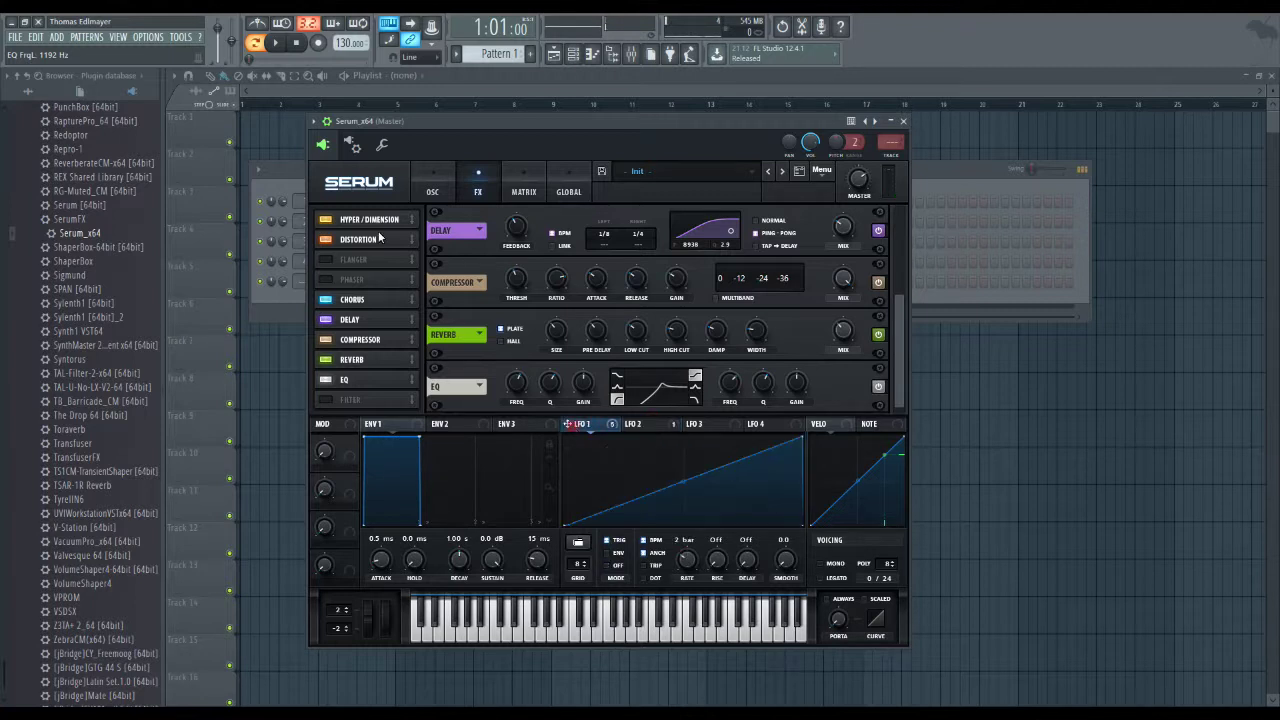
pyautogui.click(437, 182)
pyautogui.click(578, 252)
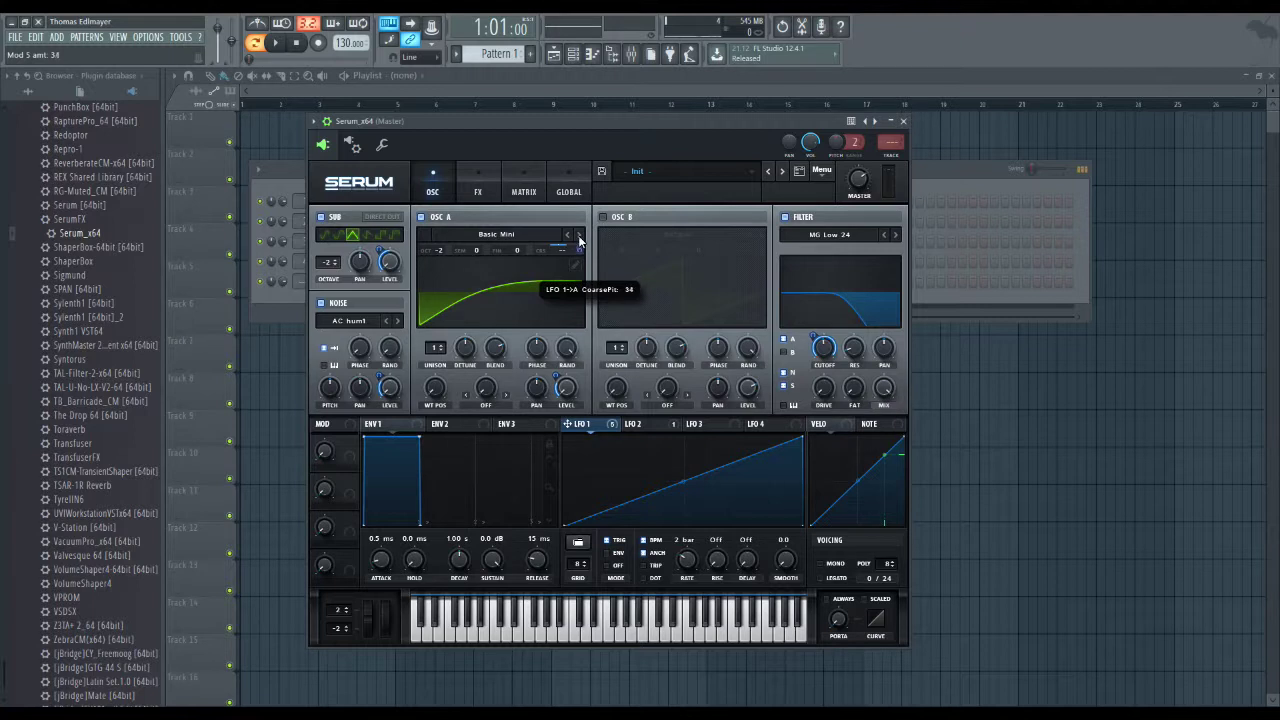
pyautogui.click(641, 635)
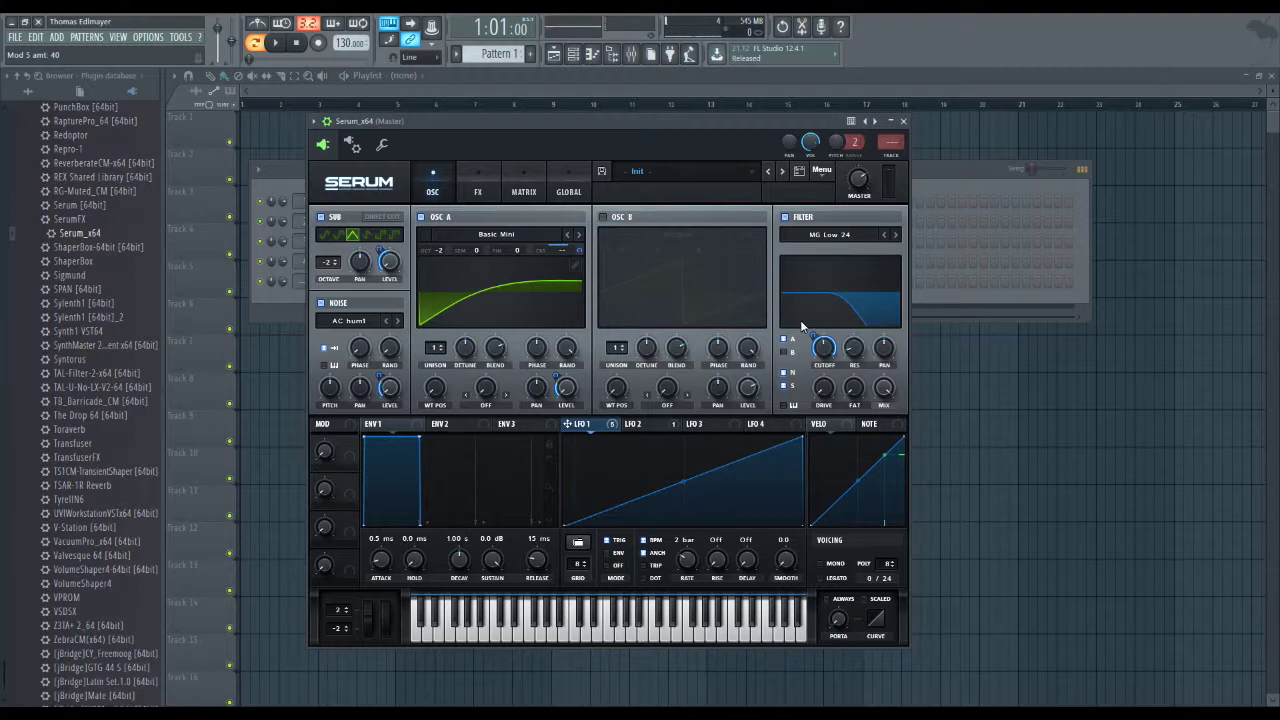
# Set LFO 2's rate to 1/16 and audition notes across the keyboard
pyautogui.click(663, 431)
pyautogui.moveTo(693, 563); pyautogui.dragTo(691, 548)
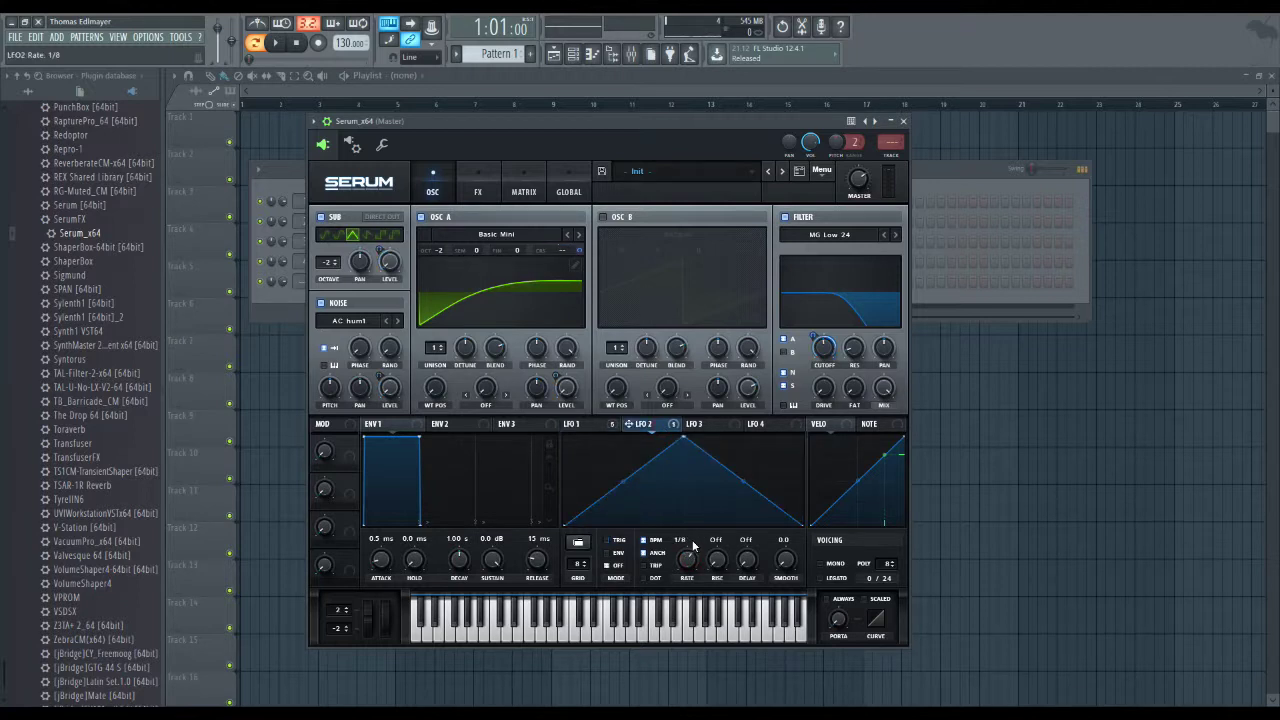
pyautogui.click(587, 637)
pyautogui.click(440, 635)
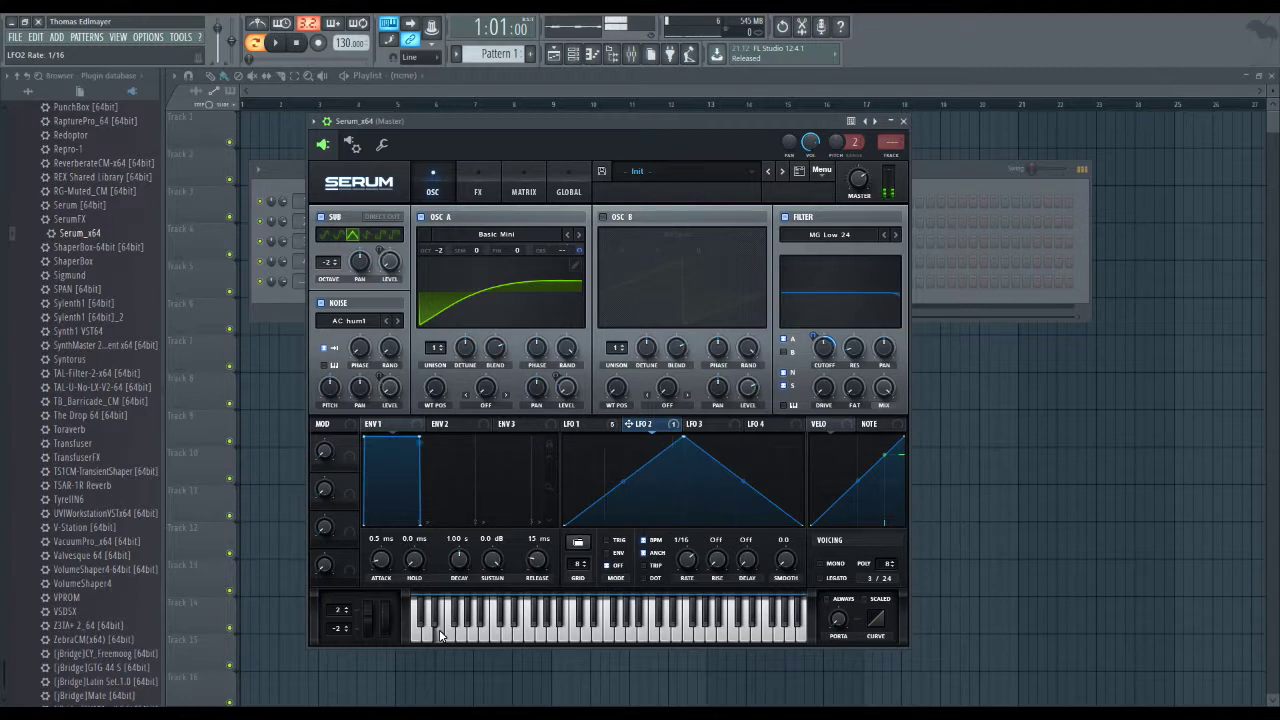
# Change the noise sample to Air Can 1, lower the EQ's low-band frequency to 581 Hz, and audition notes
pyautogui.click(396, 321)
pyautogui.click(678, 635)
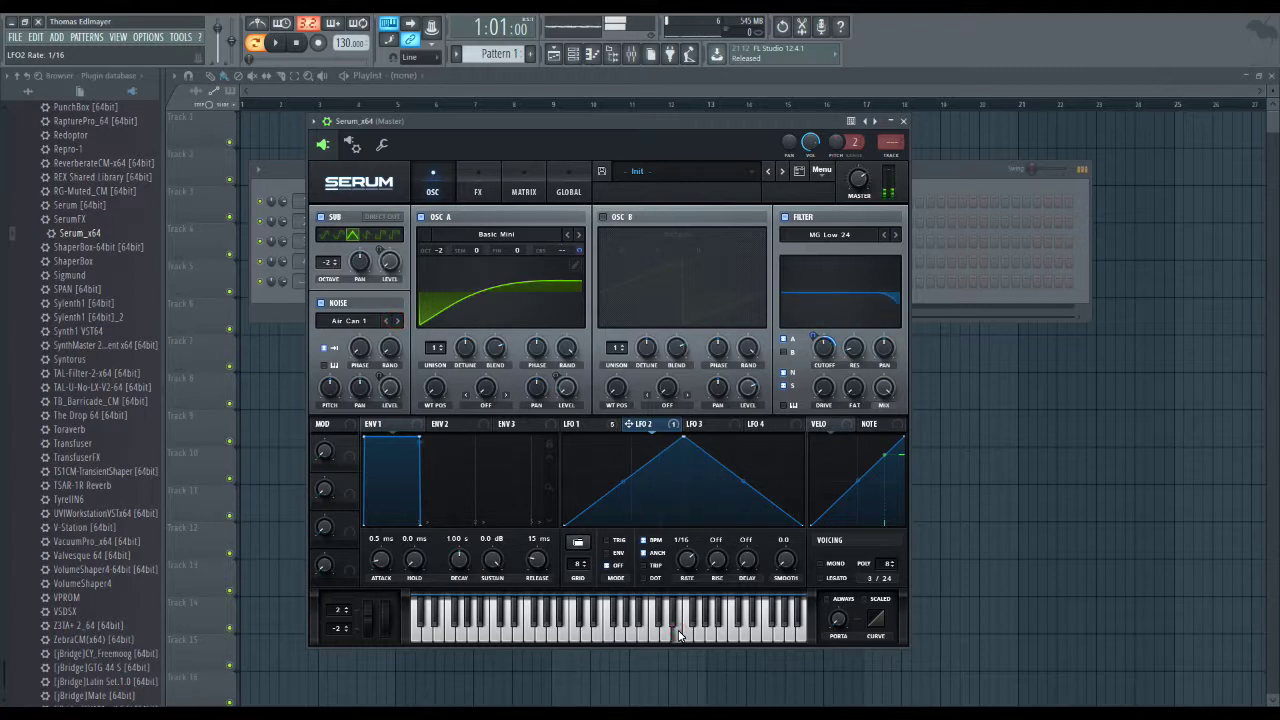
pyautogui.click(480, 188)
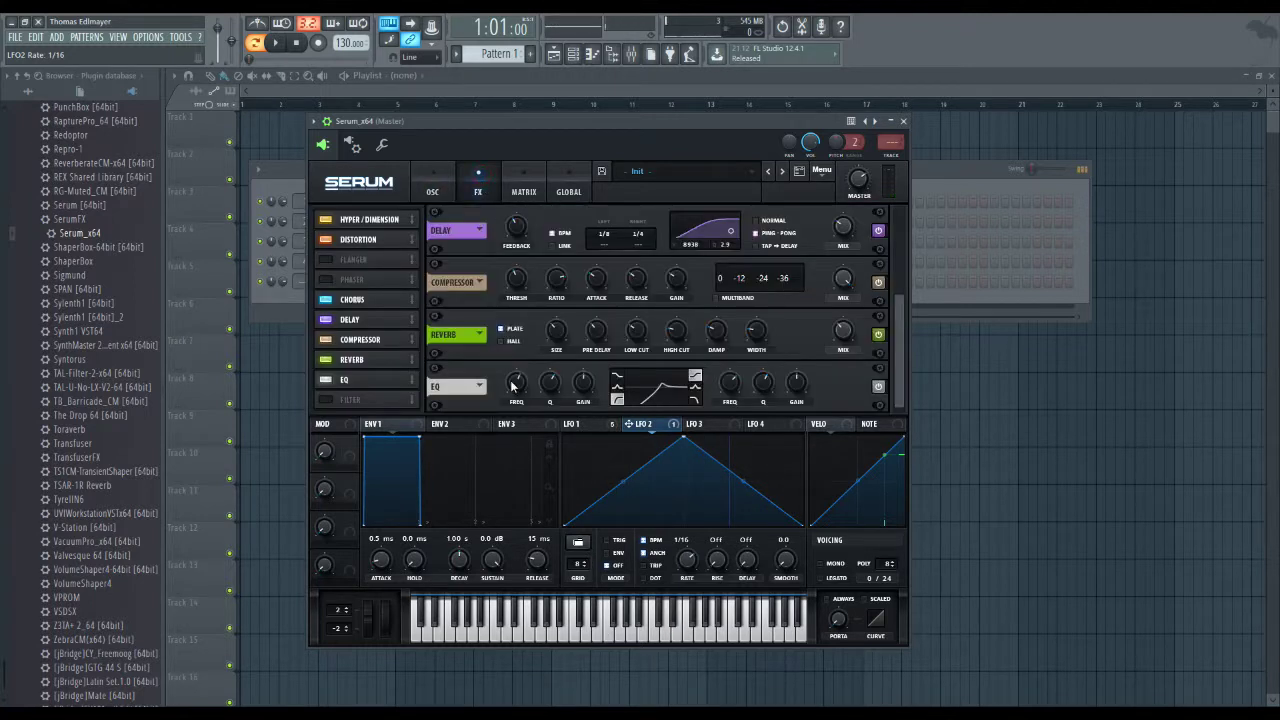
pyautogui.click(584, 630)
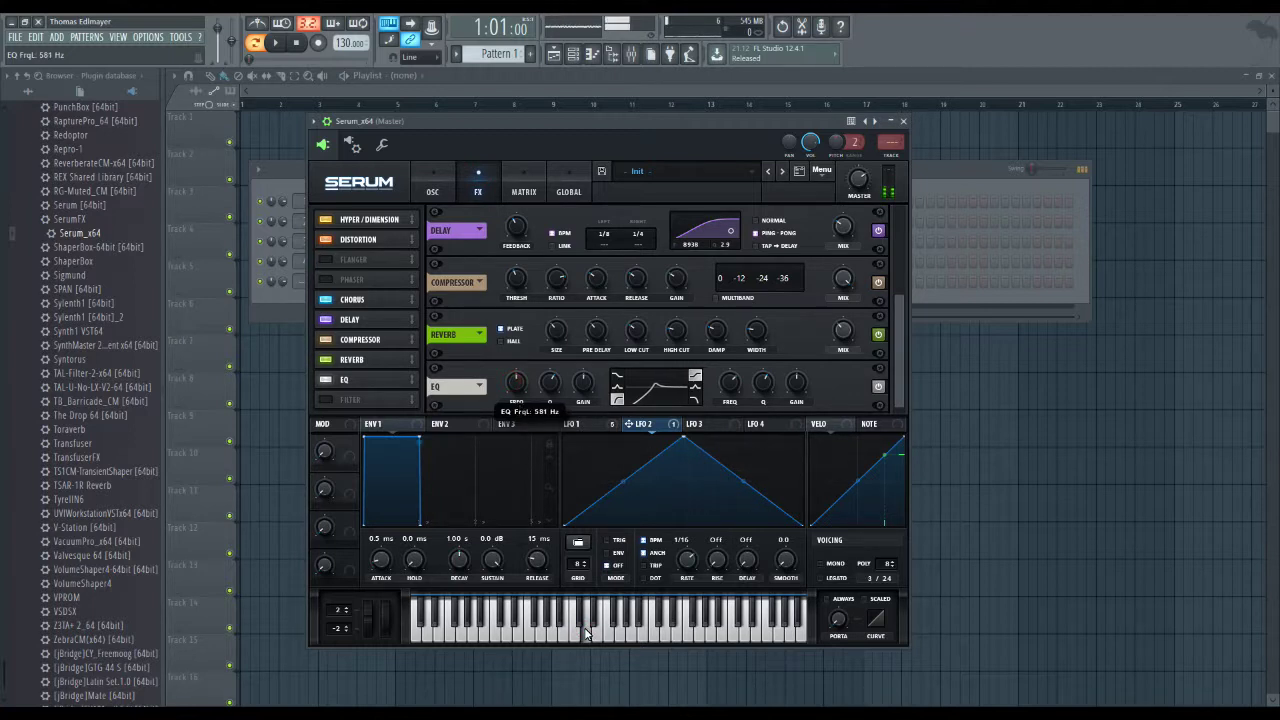
pyautogui.click(431, 186)
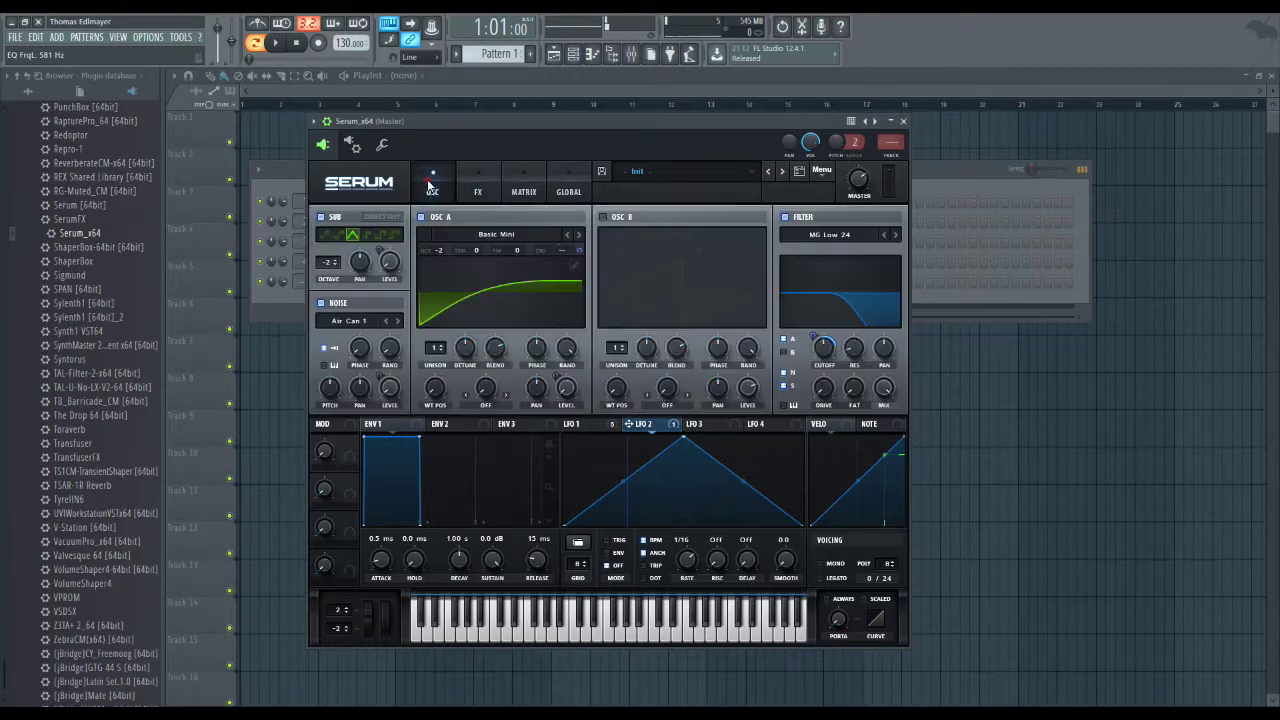
pyautogui.click(601, 173)
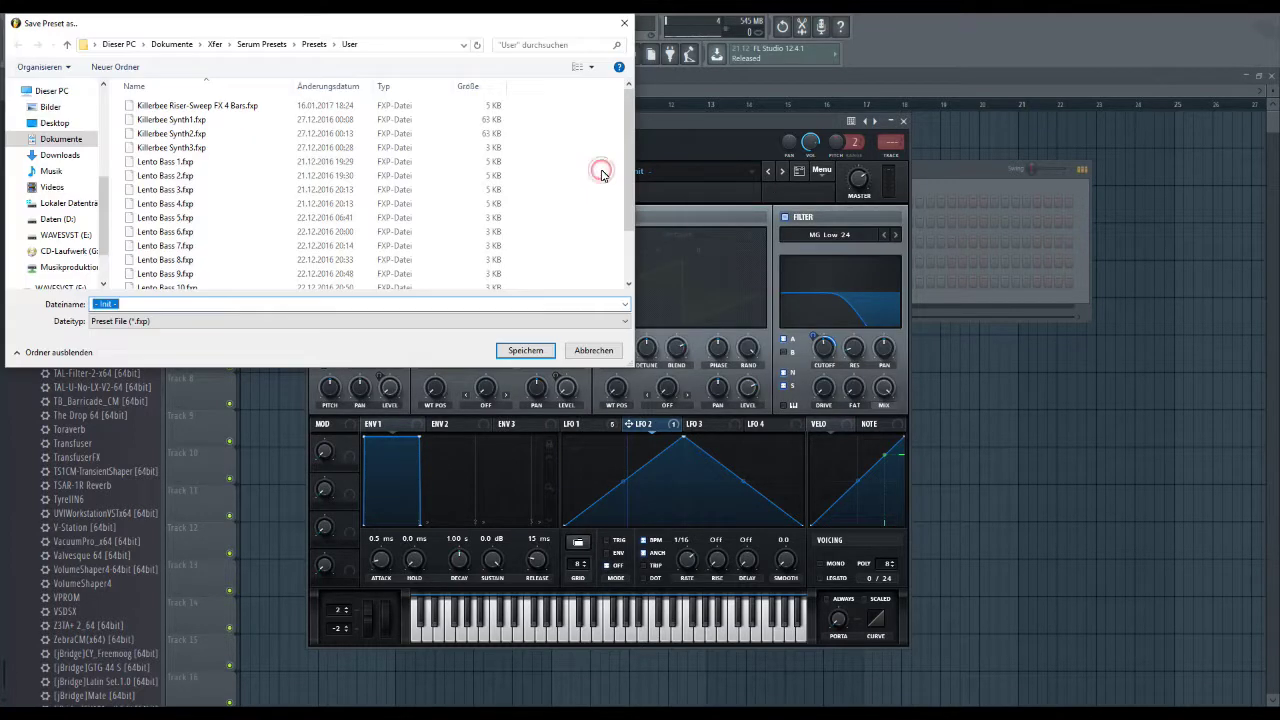
pyautogui.click(192, 106)
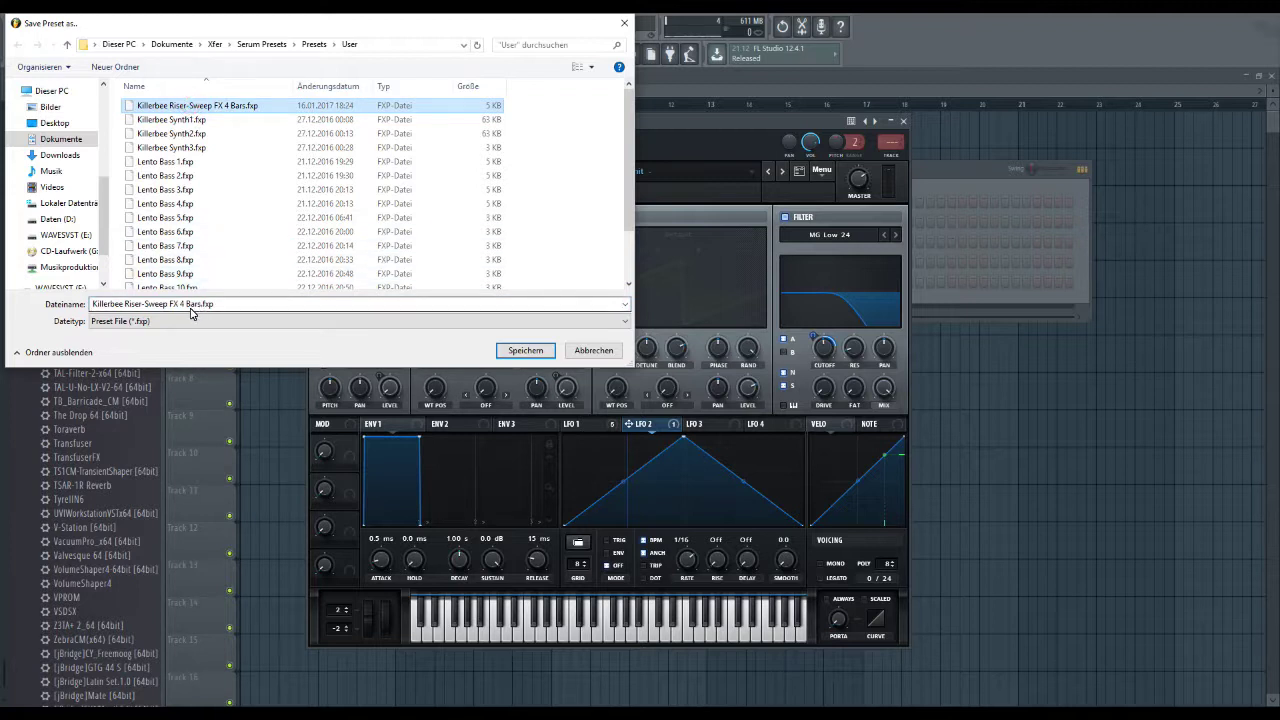
pyautogui.click(582, 354)
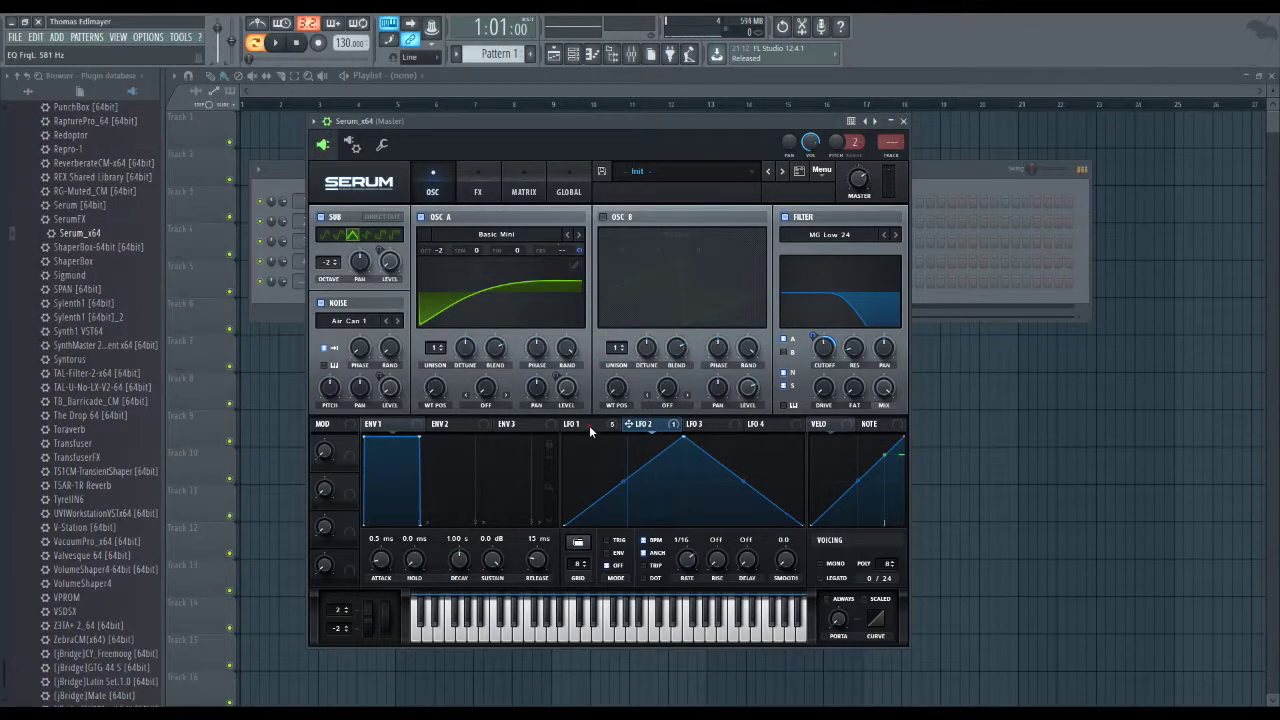
# Save the patch as the user preset "Killerbee Riser-Sweep FX 2 Bars.fxp"
pyautogui.click(585, 424)
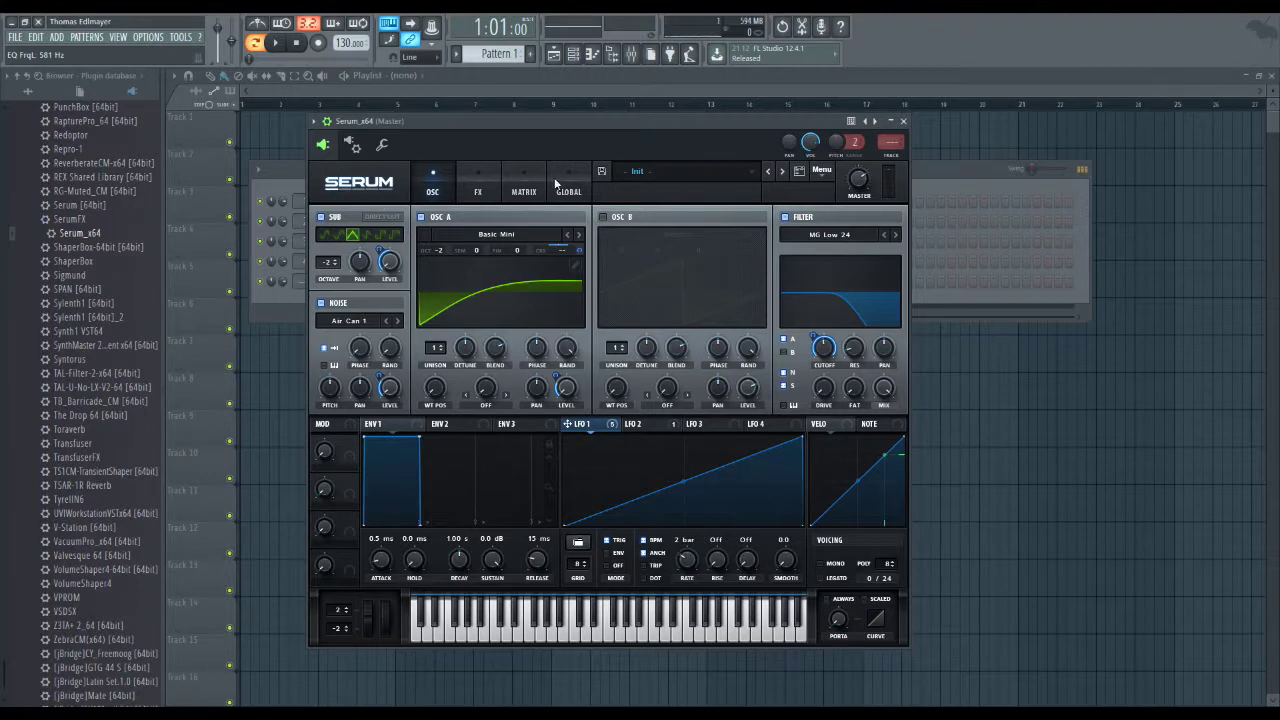
pyautogui.click(601, 173)
pyautogui.click(214, 106)
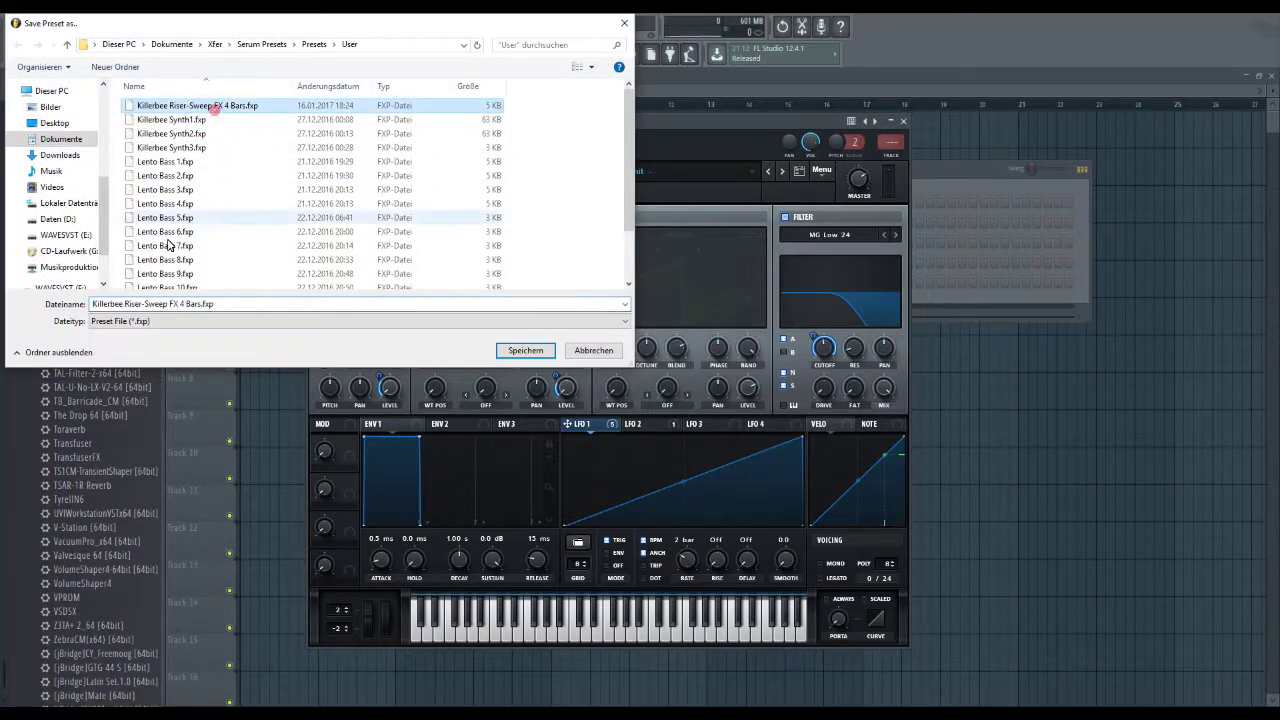
pyautogui.doubleClick(183, 304)
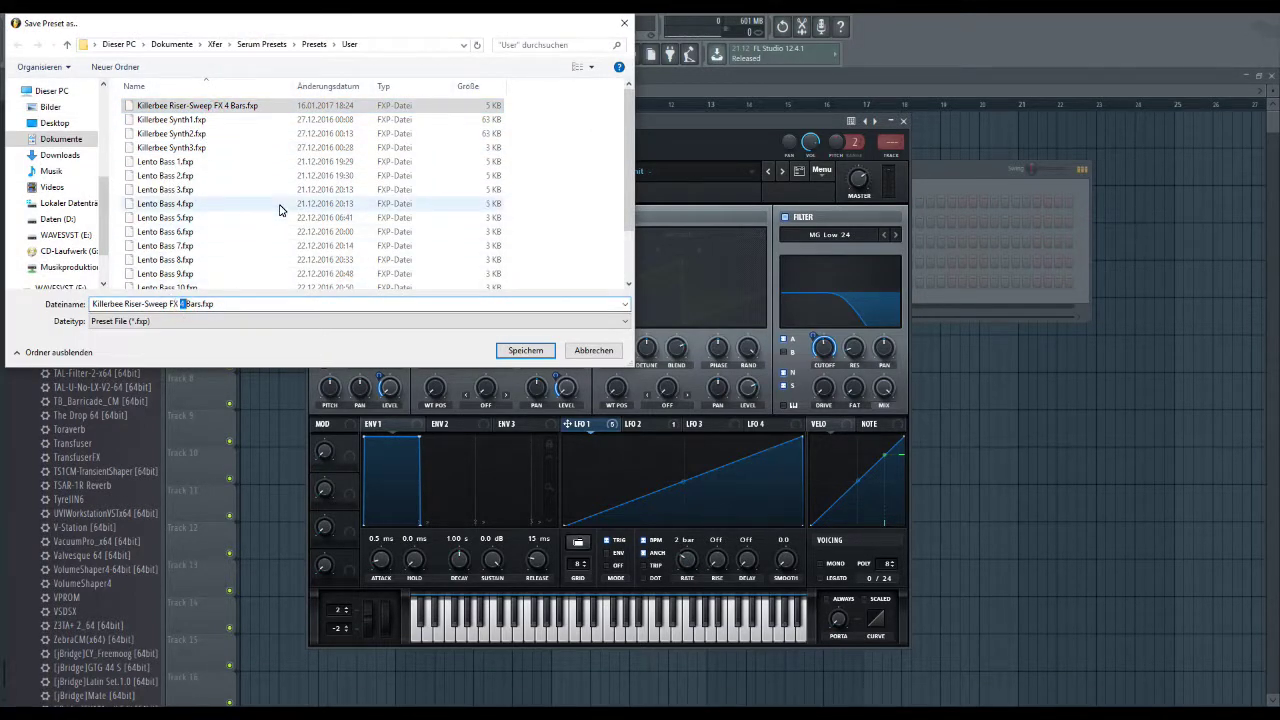
pyautogui.write('2')
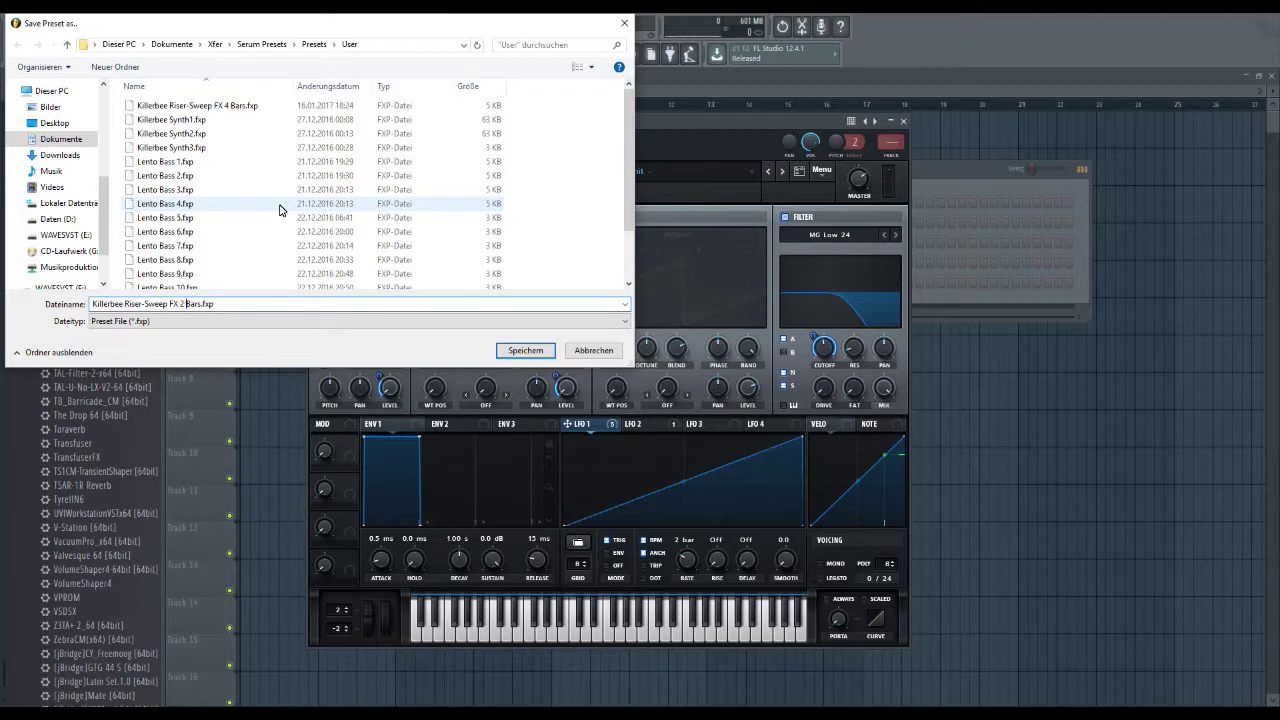
pyautogui.press('Return')
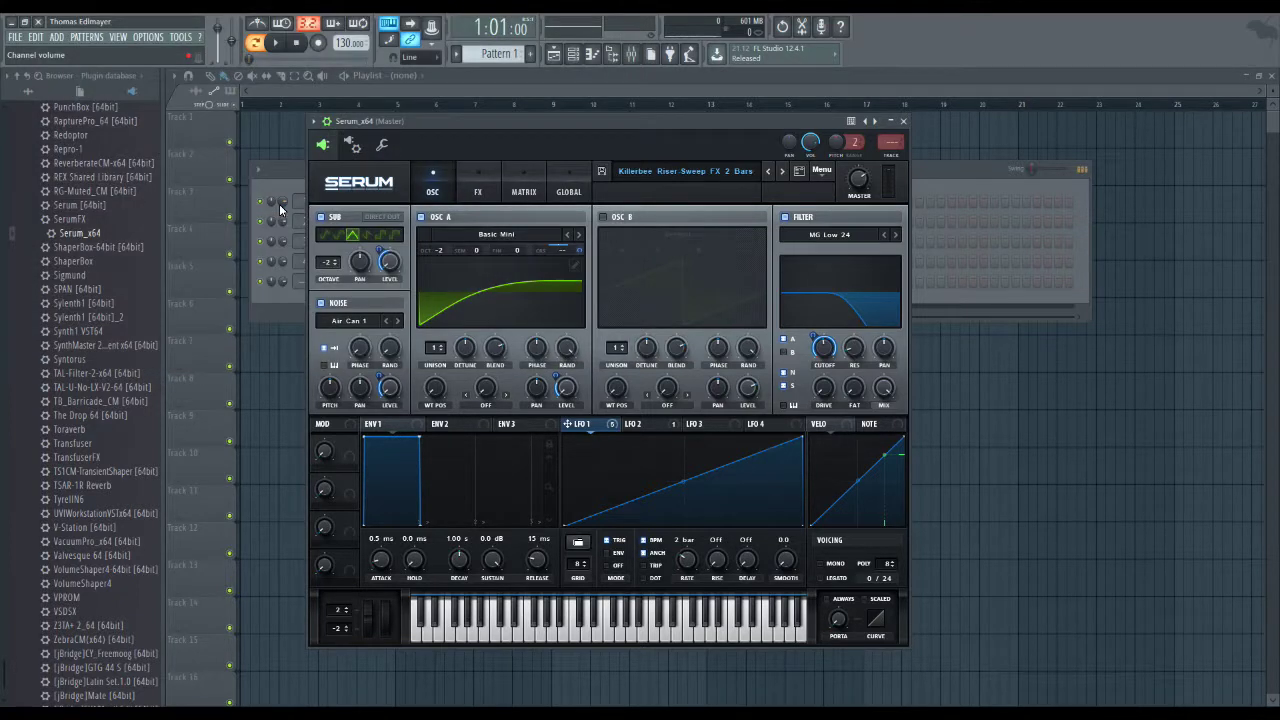
# Load the user preset "Killerbee Riser-Sweep FX 4 Bars" and audition a middle and a higher note
pyautogui.click(695, 169)
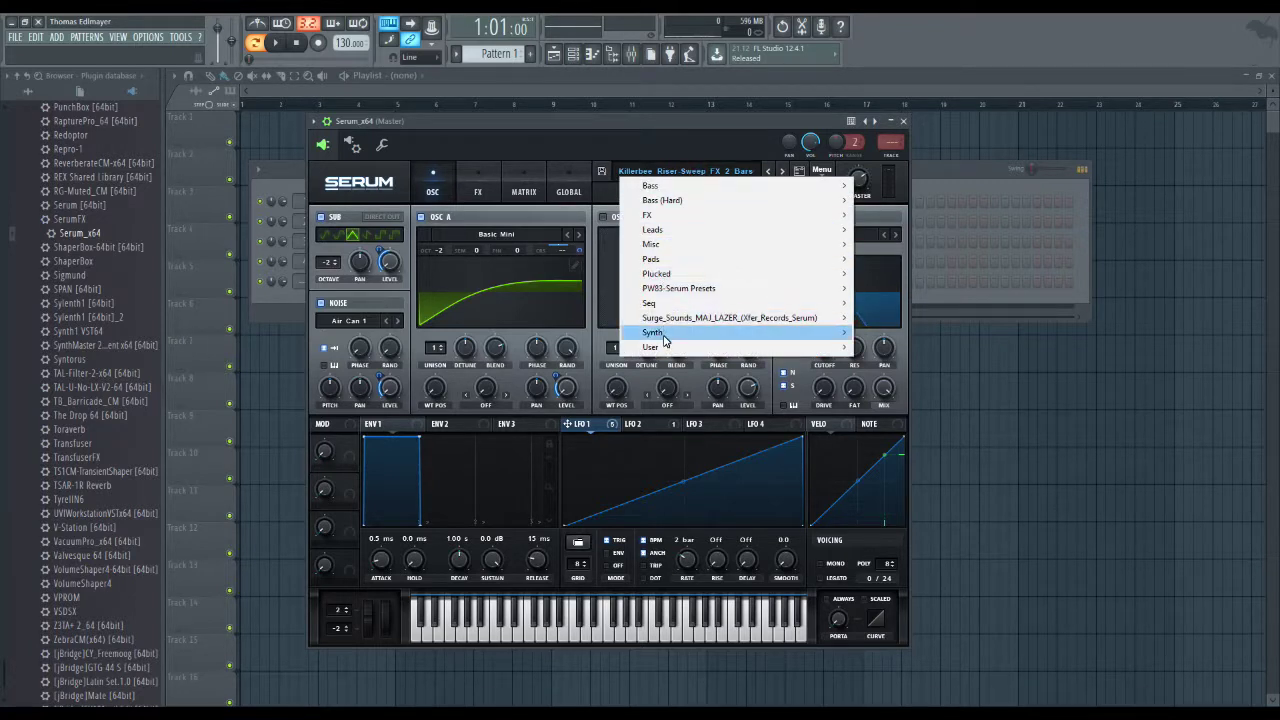
pyautogui.moveTo(663, 346)
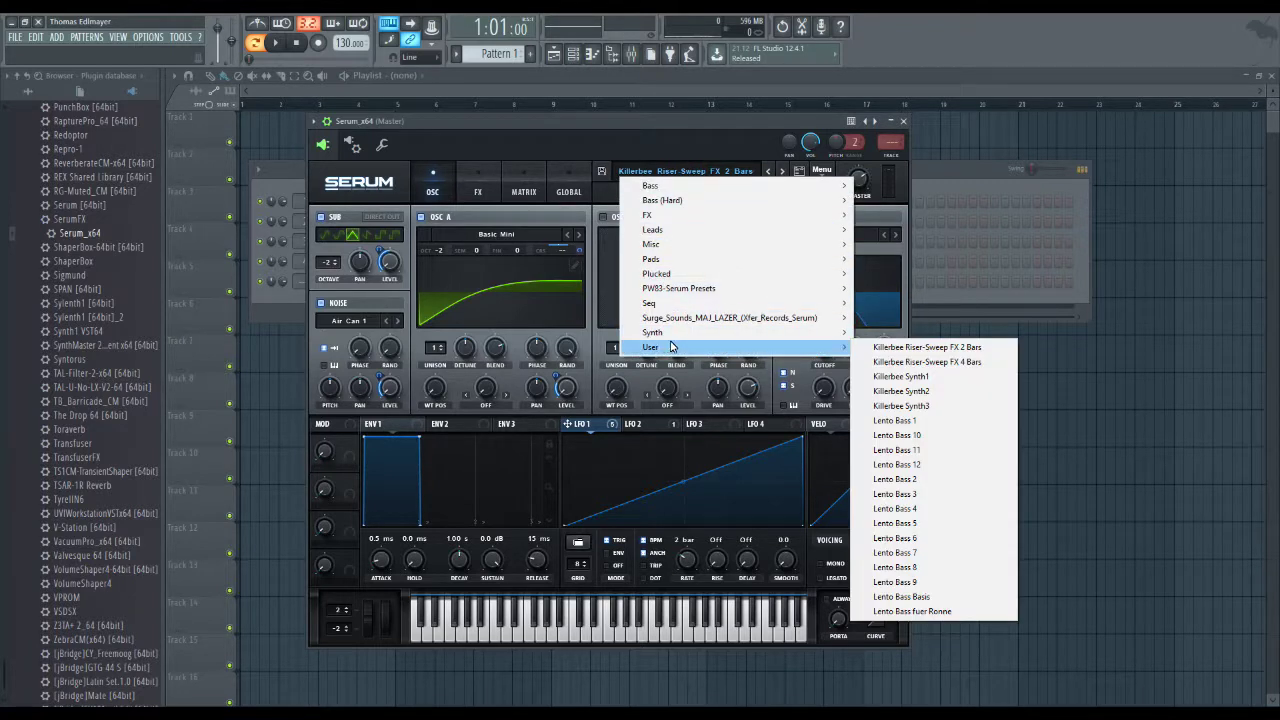
pyautogui.click(913, 362)
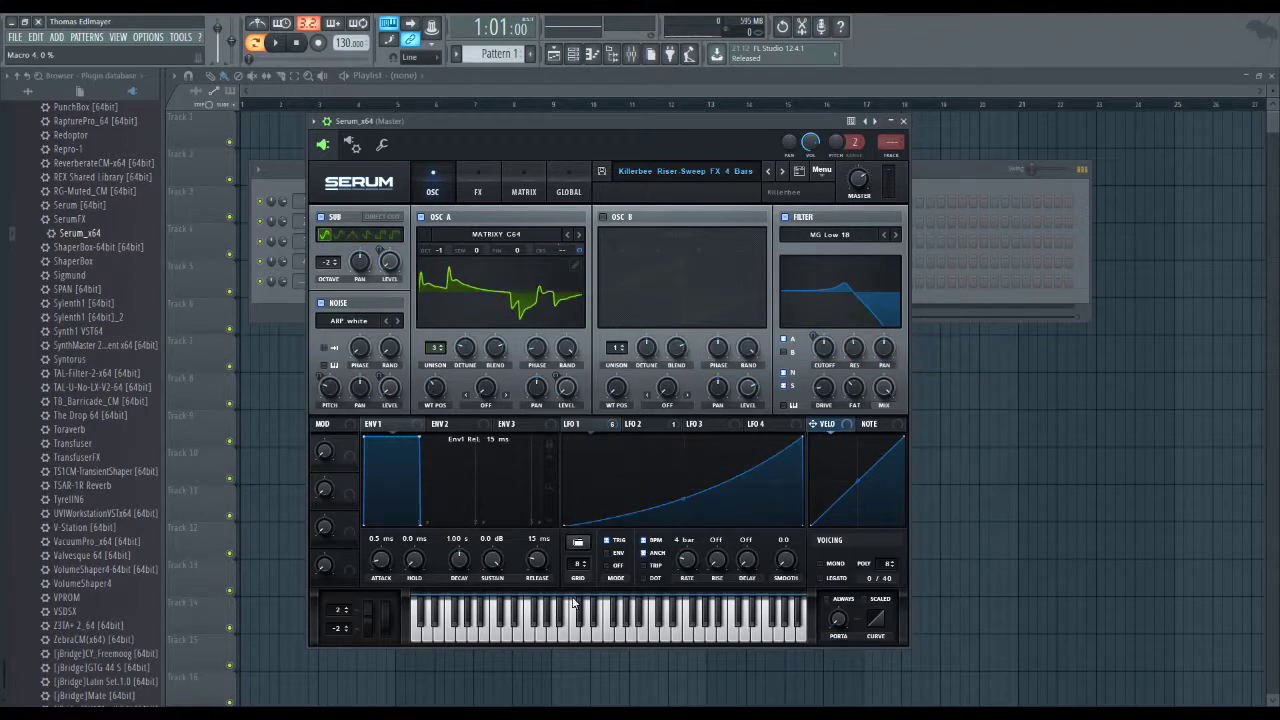
pyautogui.click(588, 636)
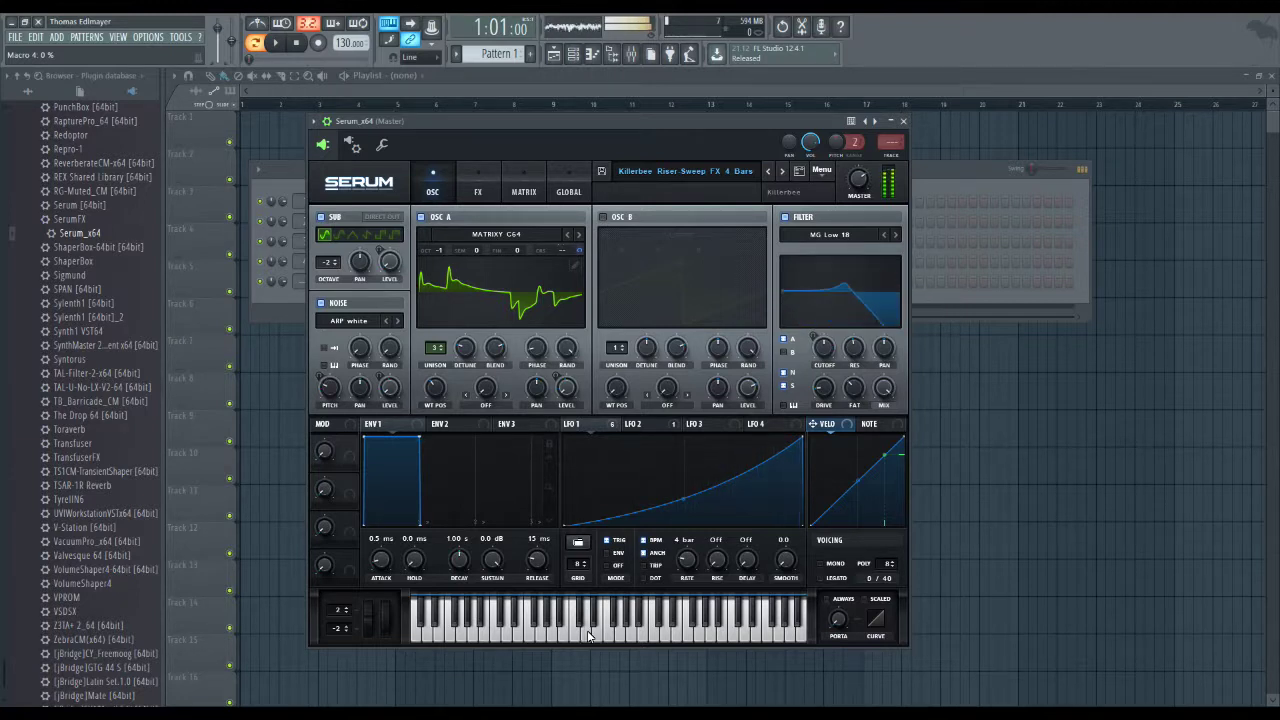
pyautogui.click(739, 636)
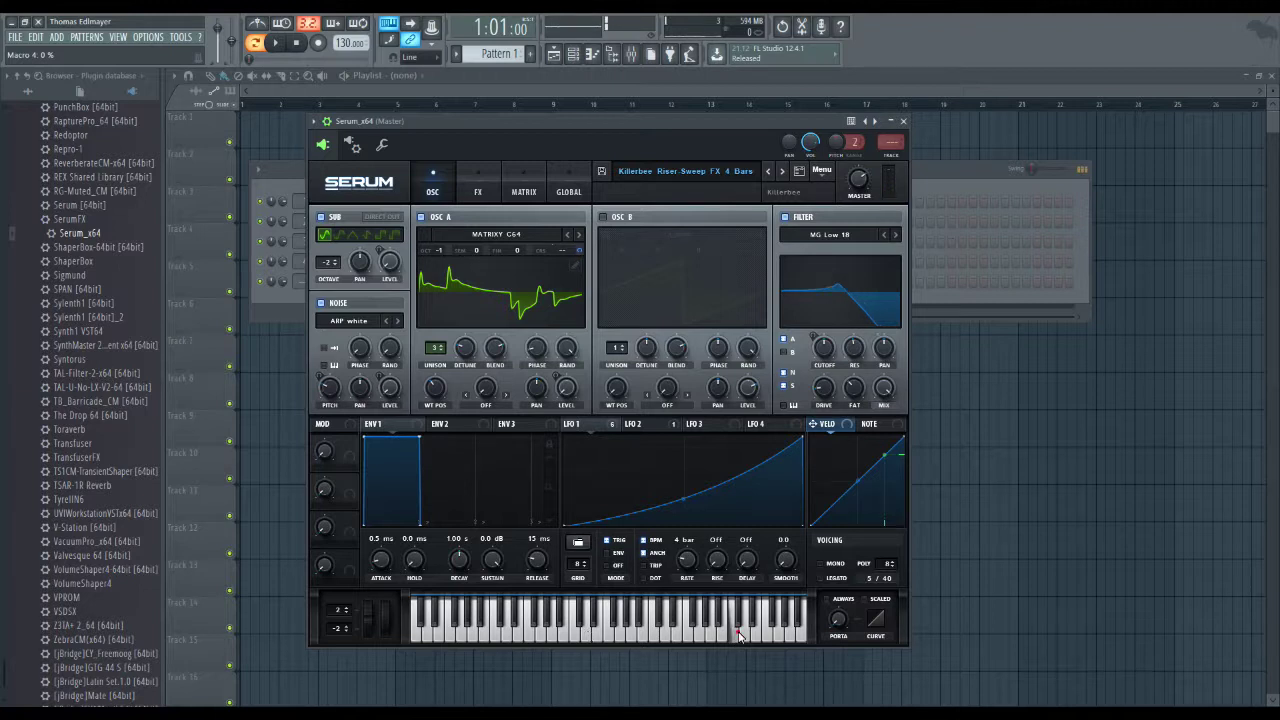